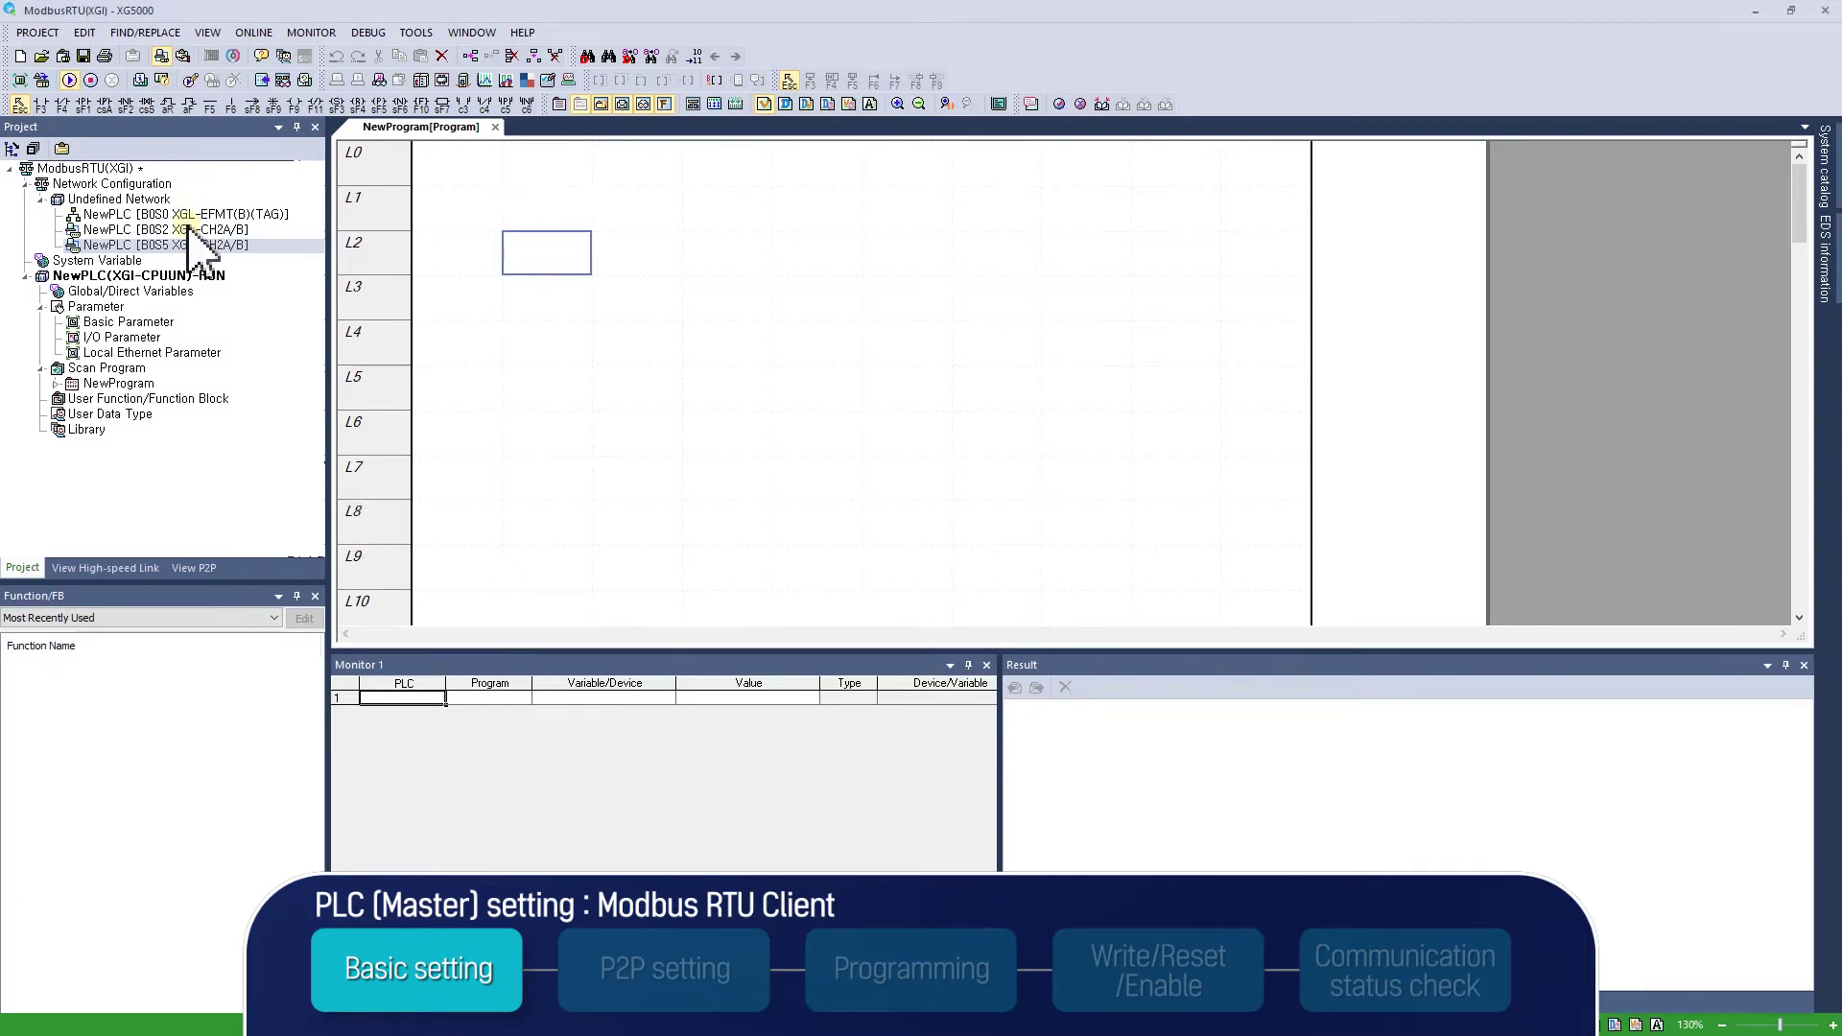
Check the XGL-CH2A/B Cnet module in slot 5 of the I/O parameters, and return to the program
left_click(144, 339)
double_click(143, 339)
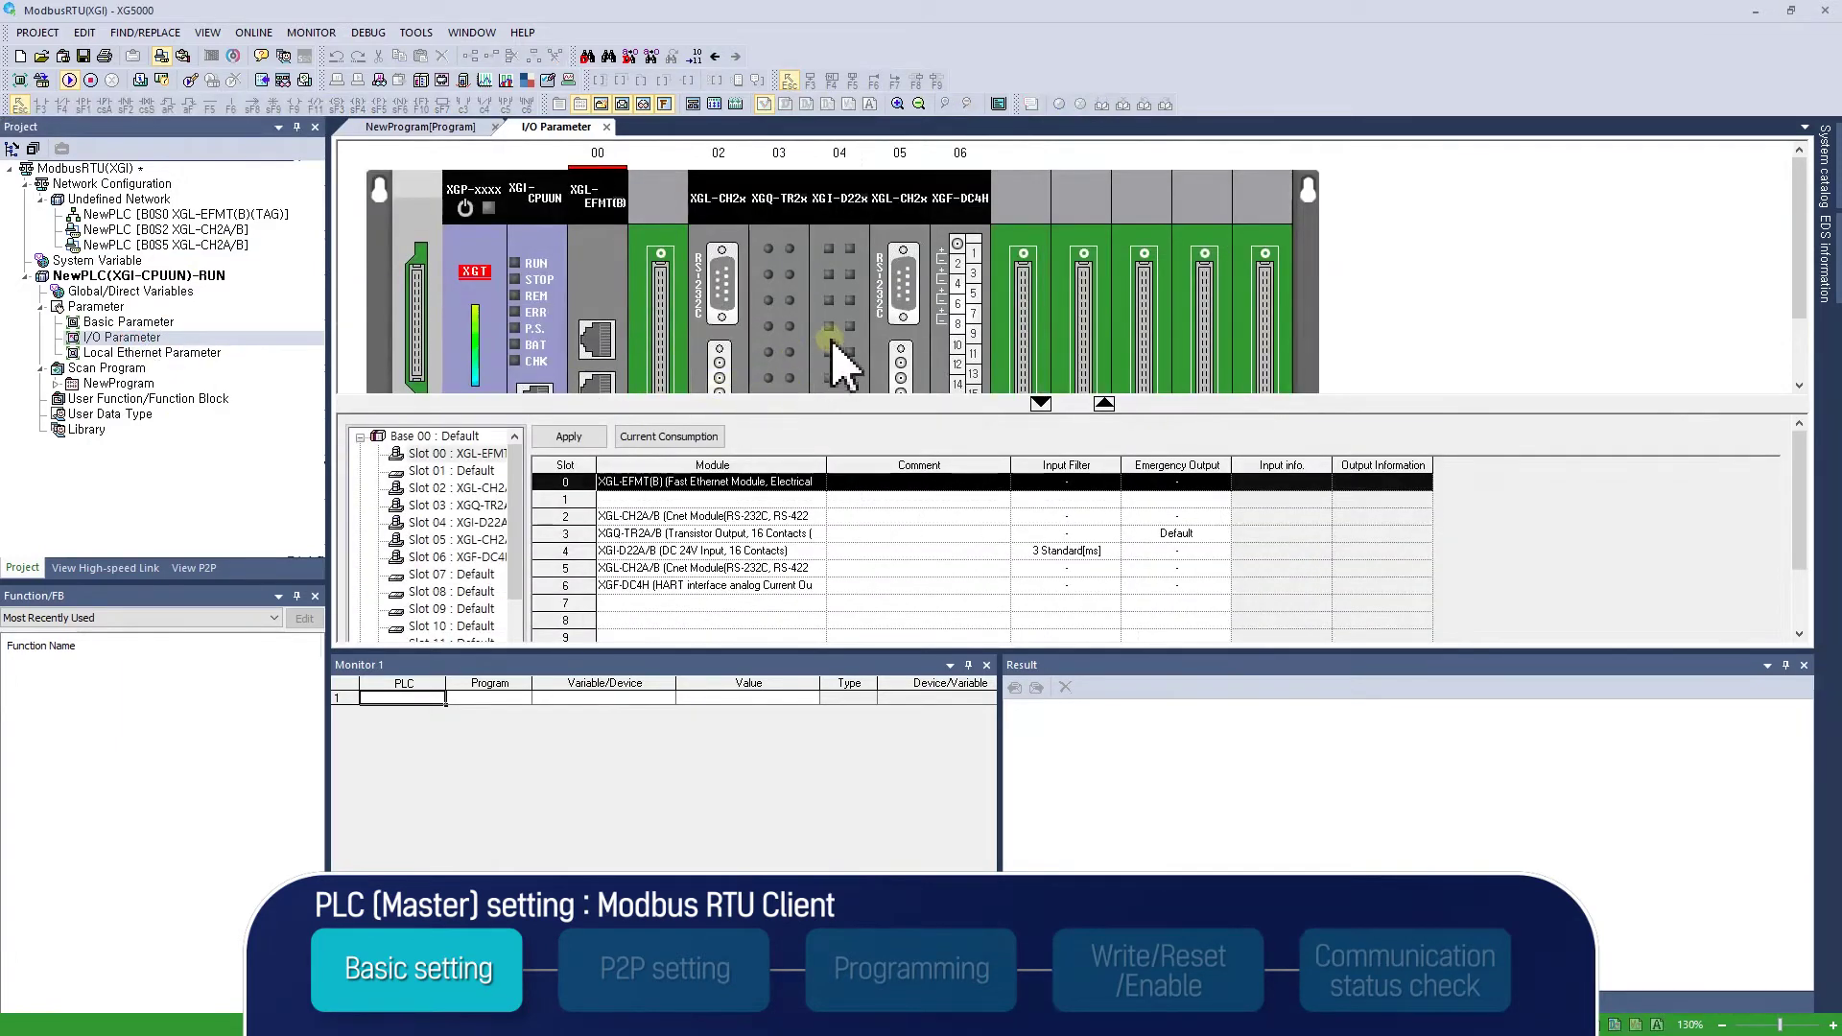
left_click(897, 326)
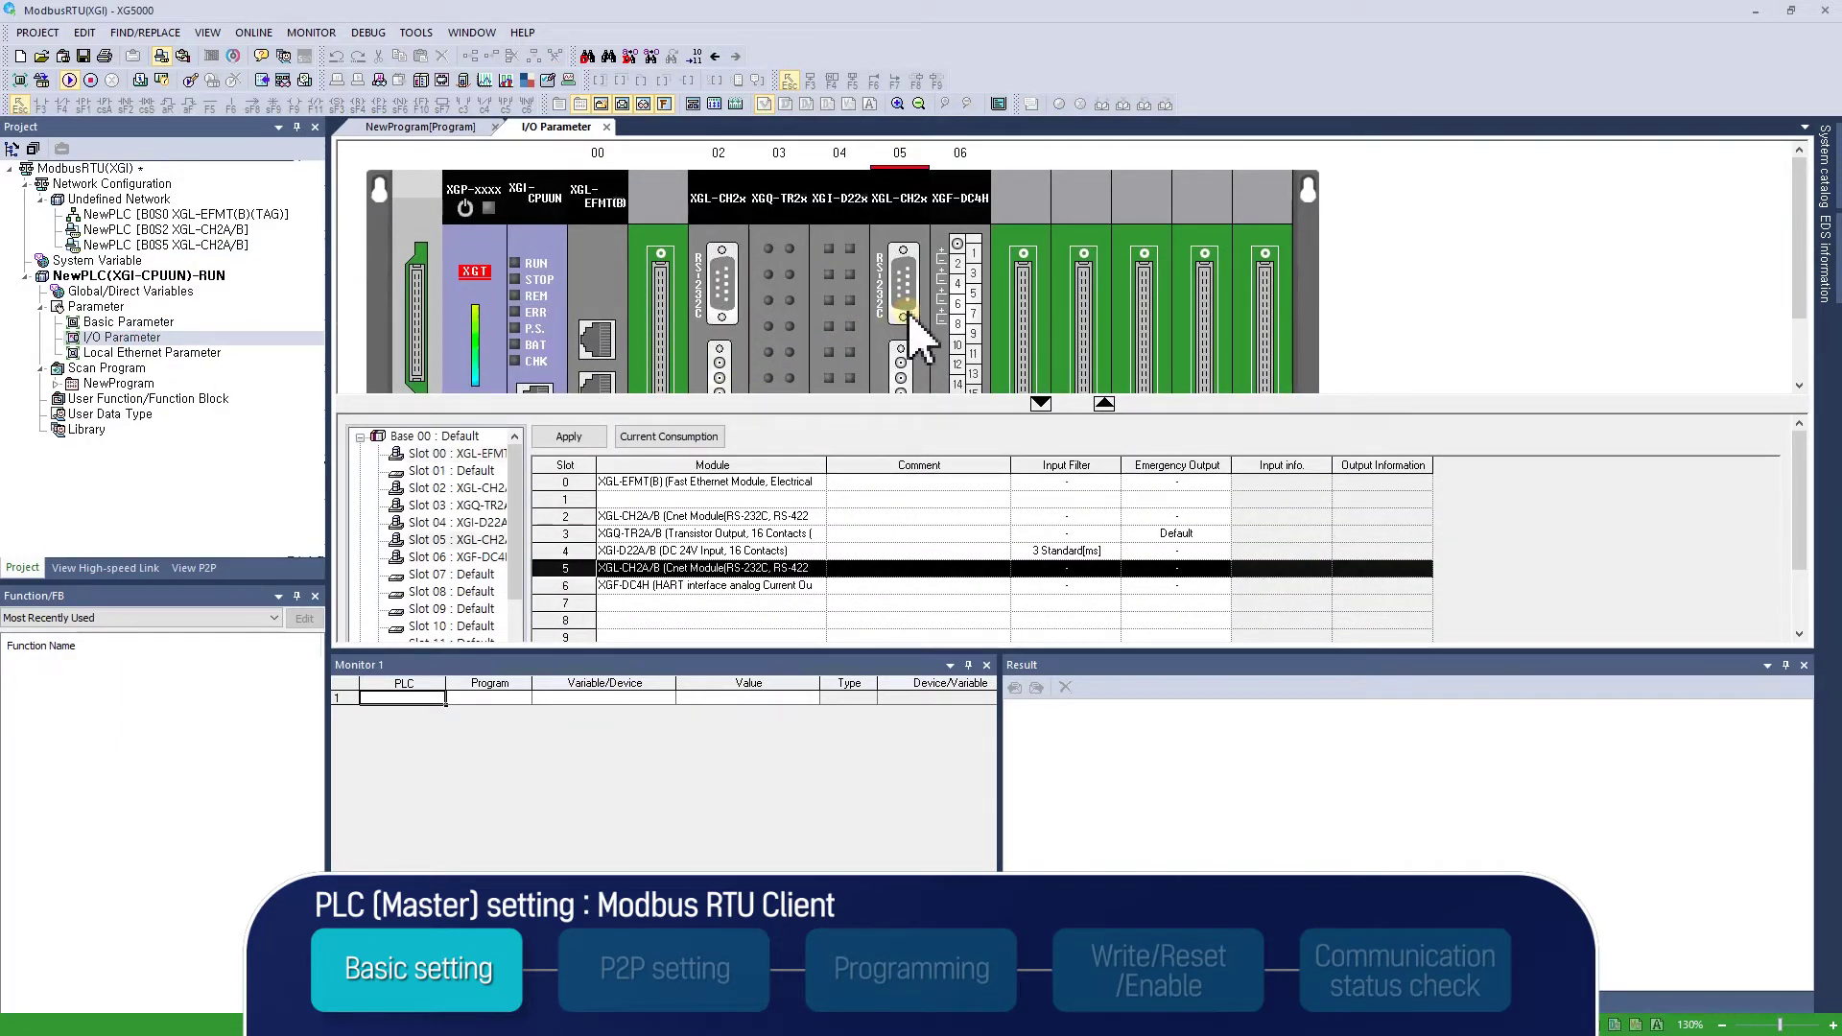
left_click(422, 127)
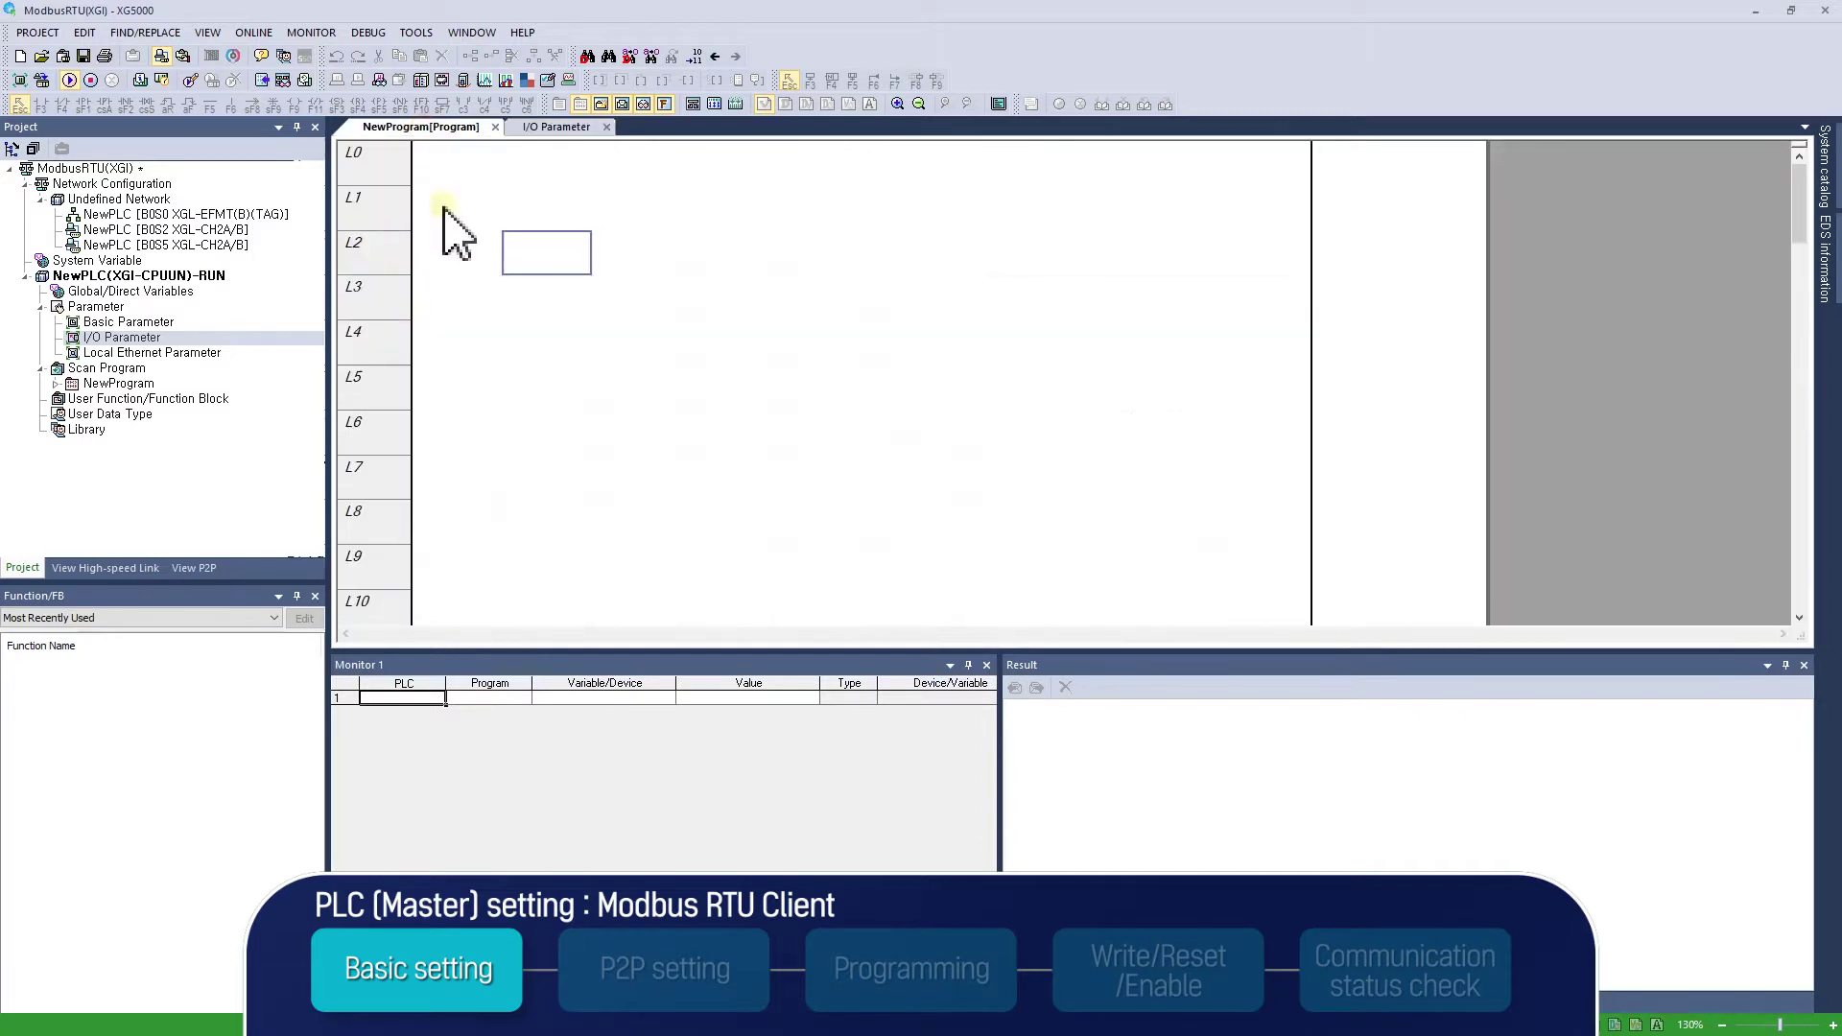
In the B0S5 Cnet module's basic settings, set CH 2 to RS485, baud rate 9600, terminating resistors Enable and station number 0
double_click(219, 247)
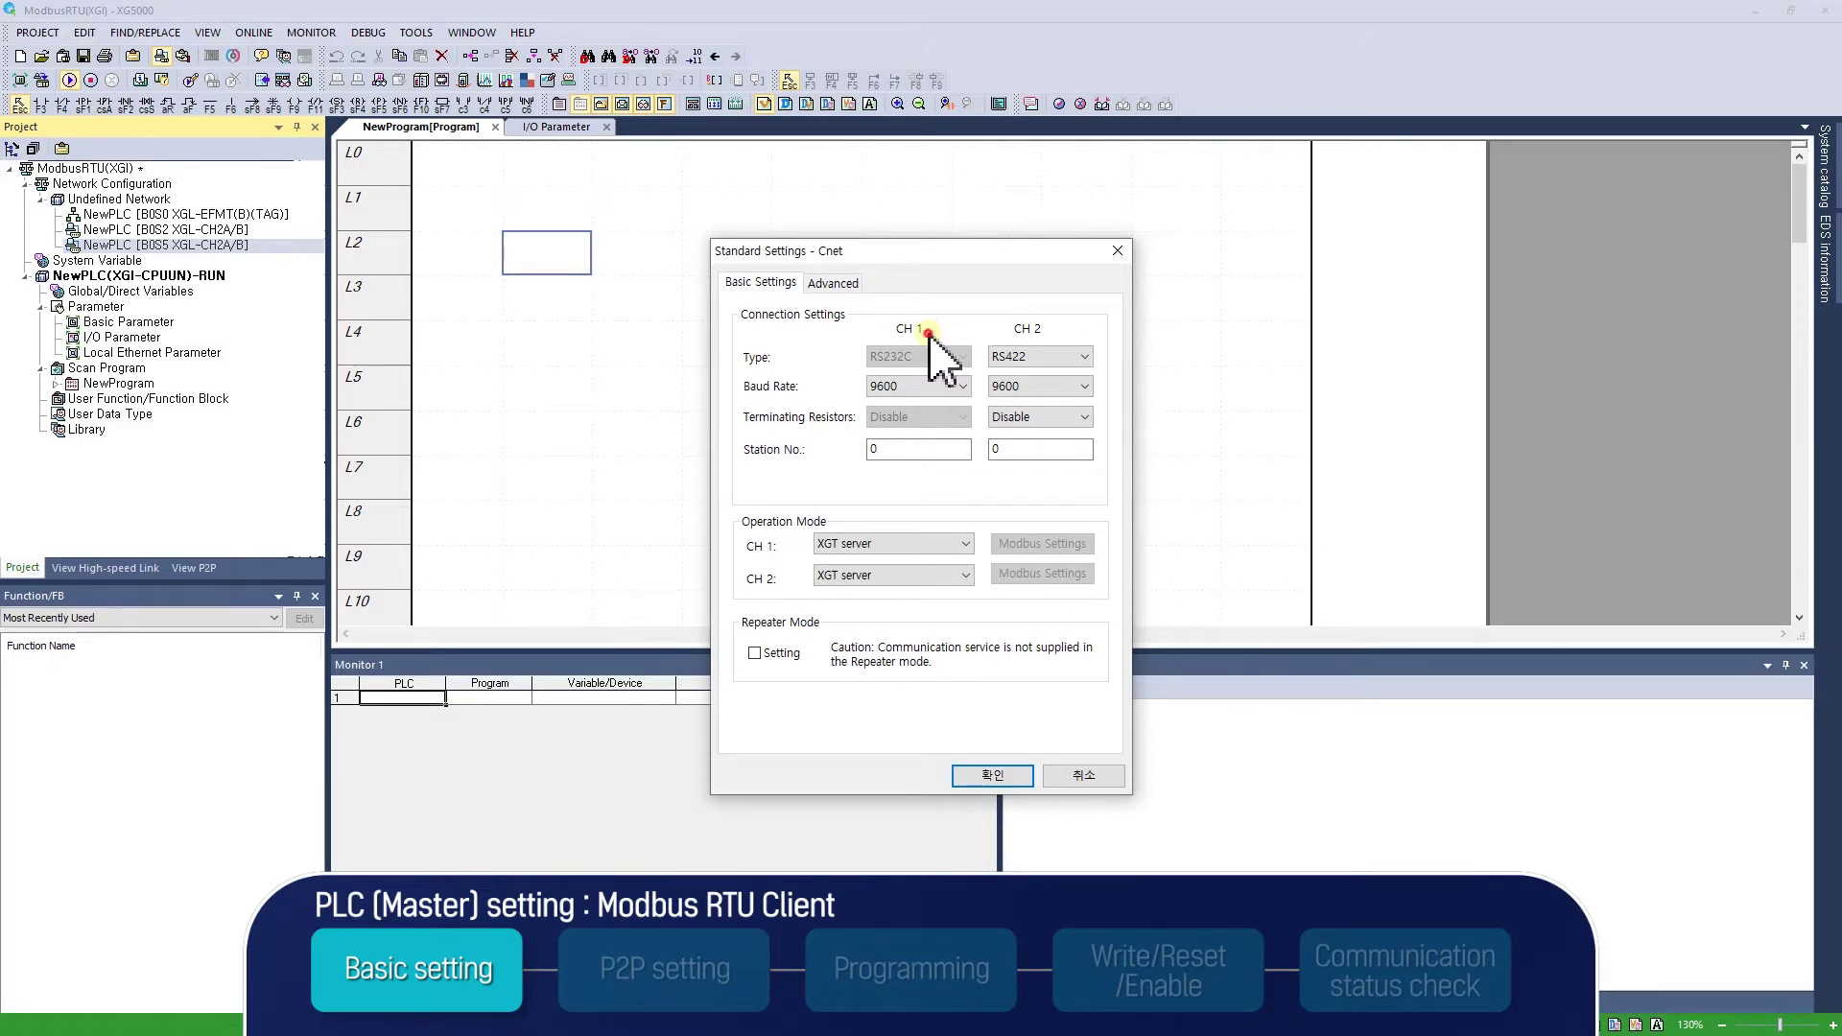
left_click(1055, 360)
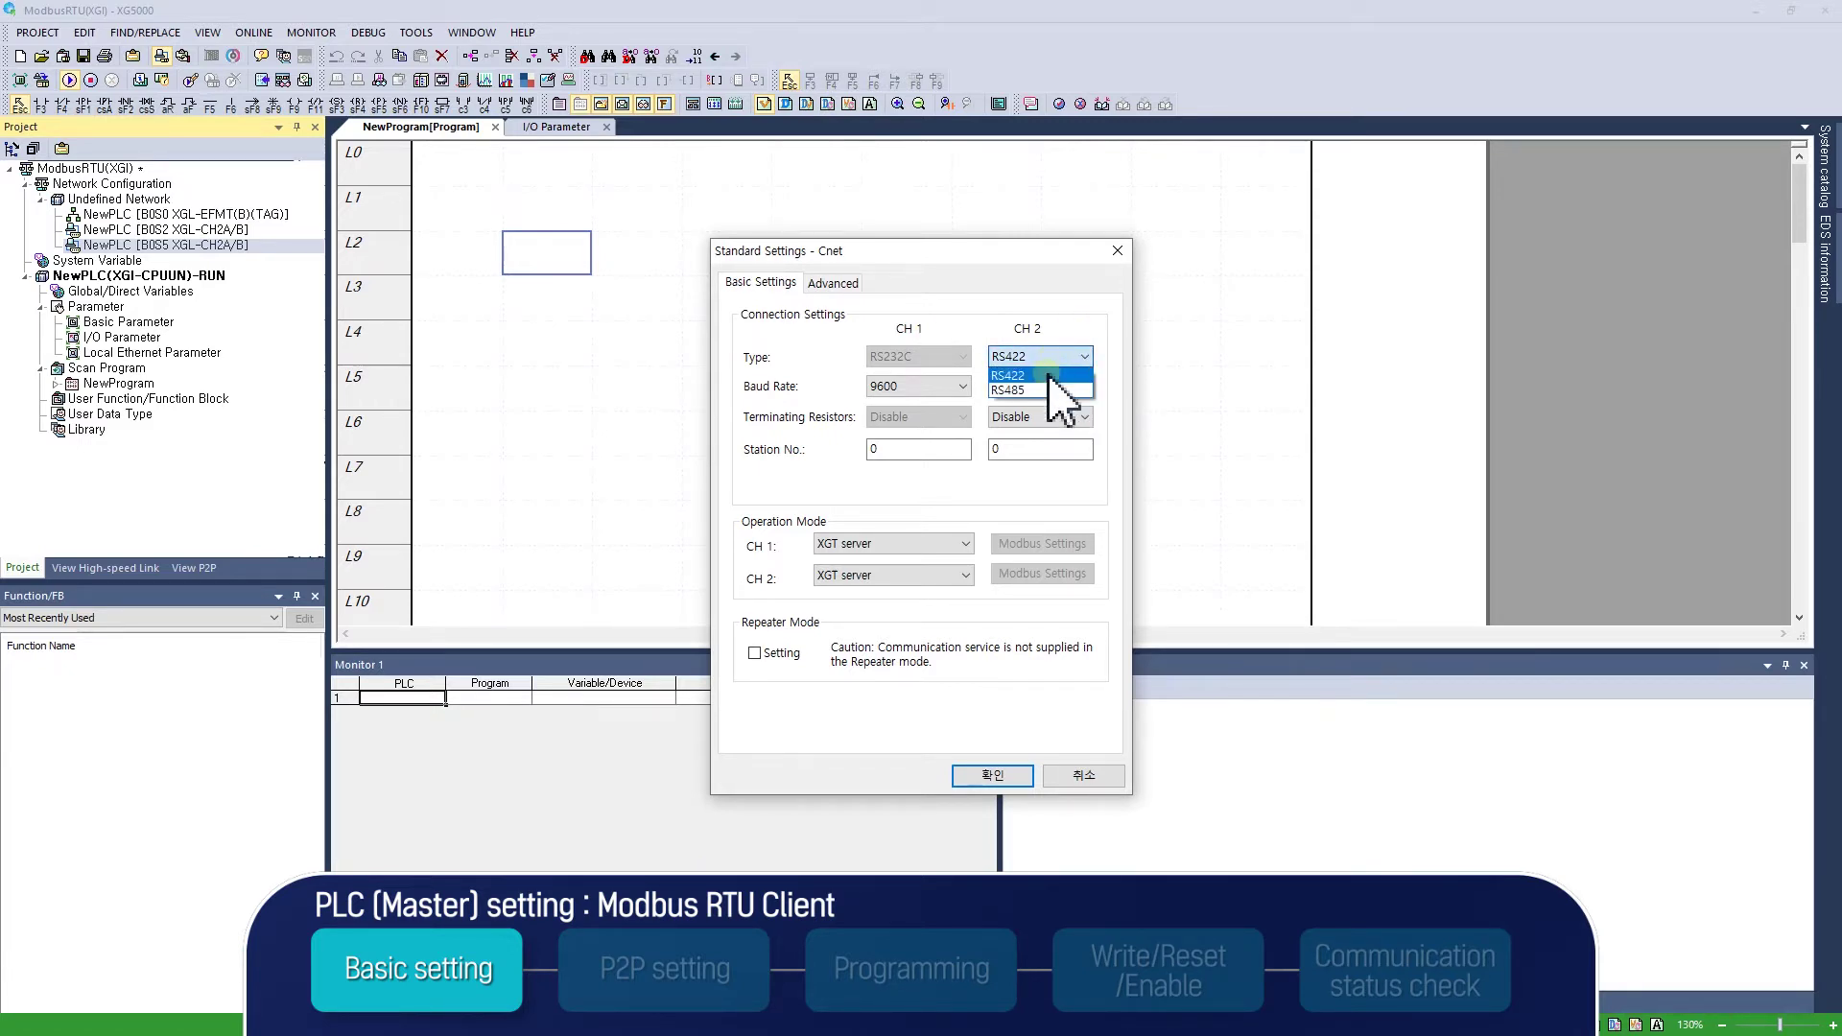
left_click(1048, 390)
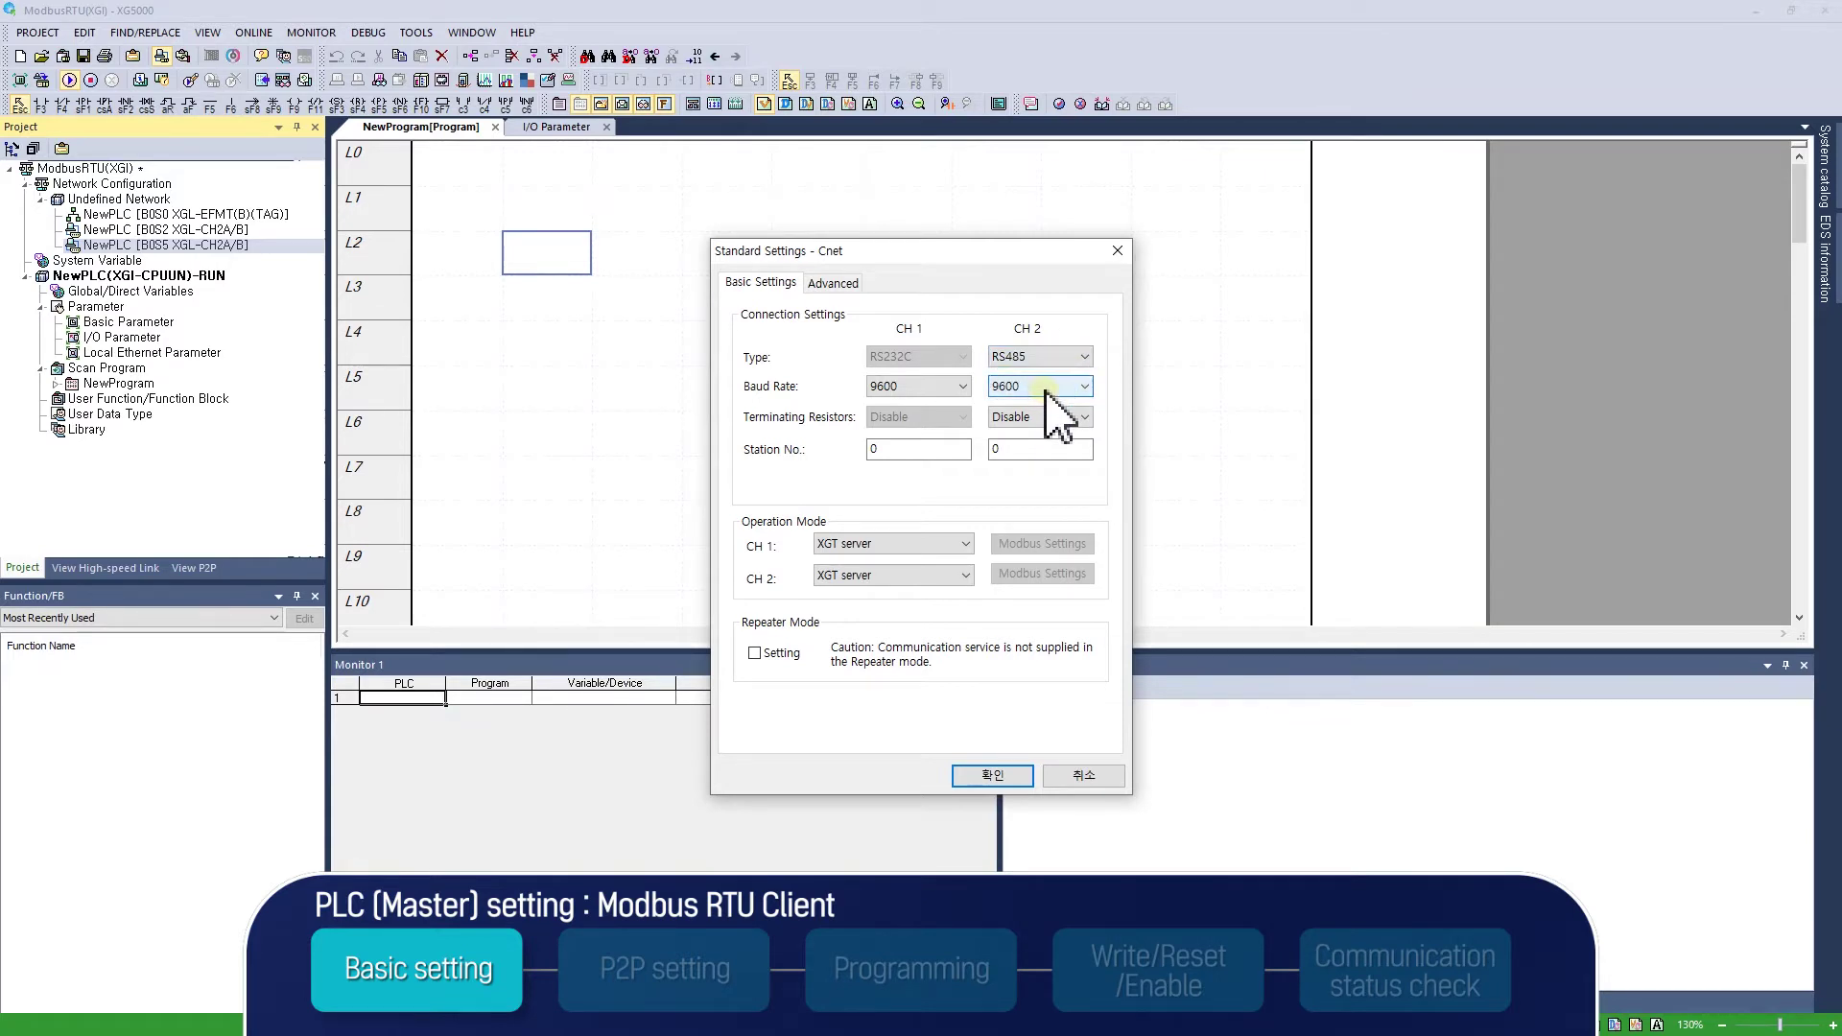
left_click(1044, 389)
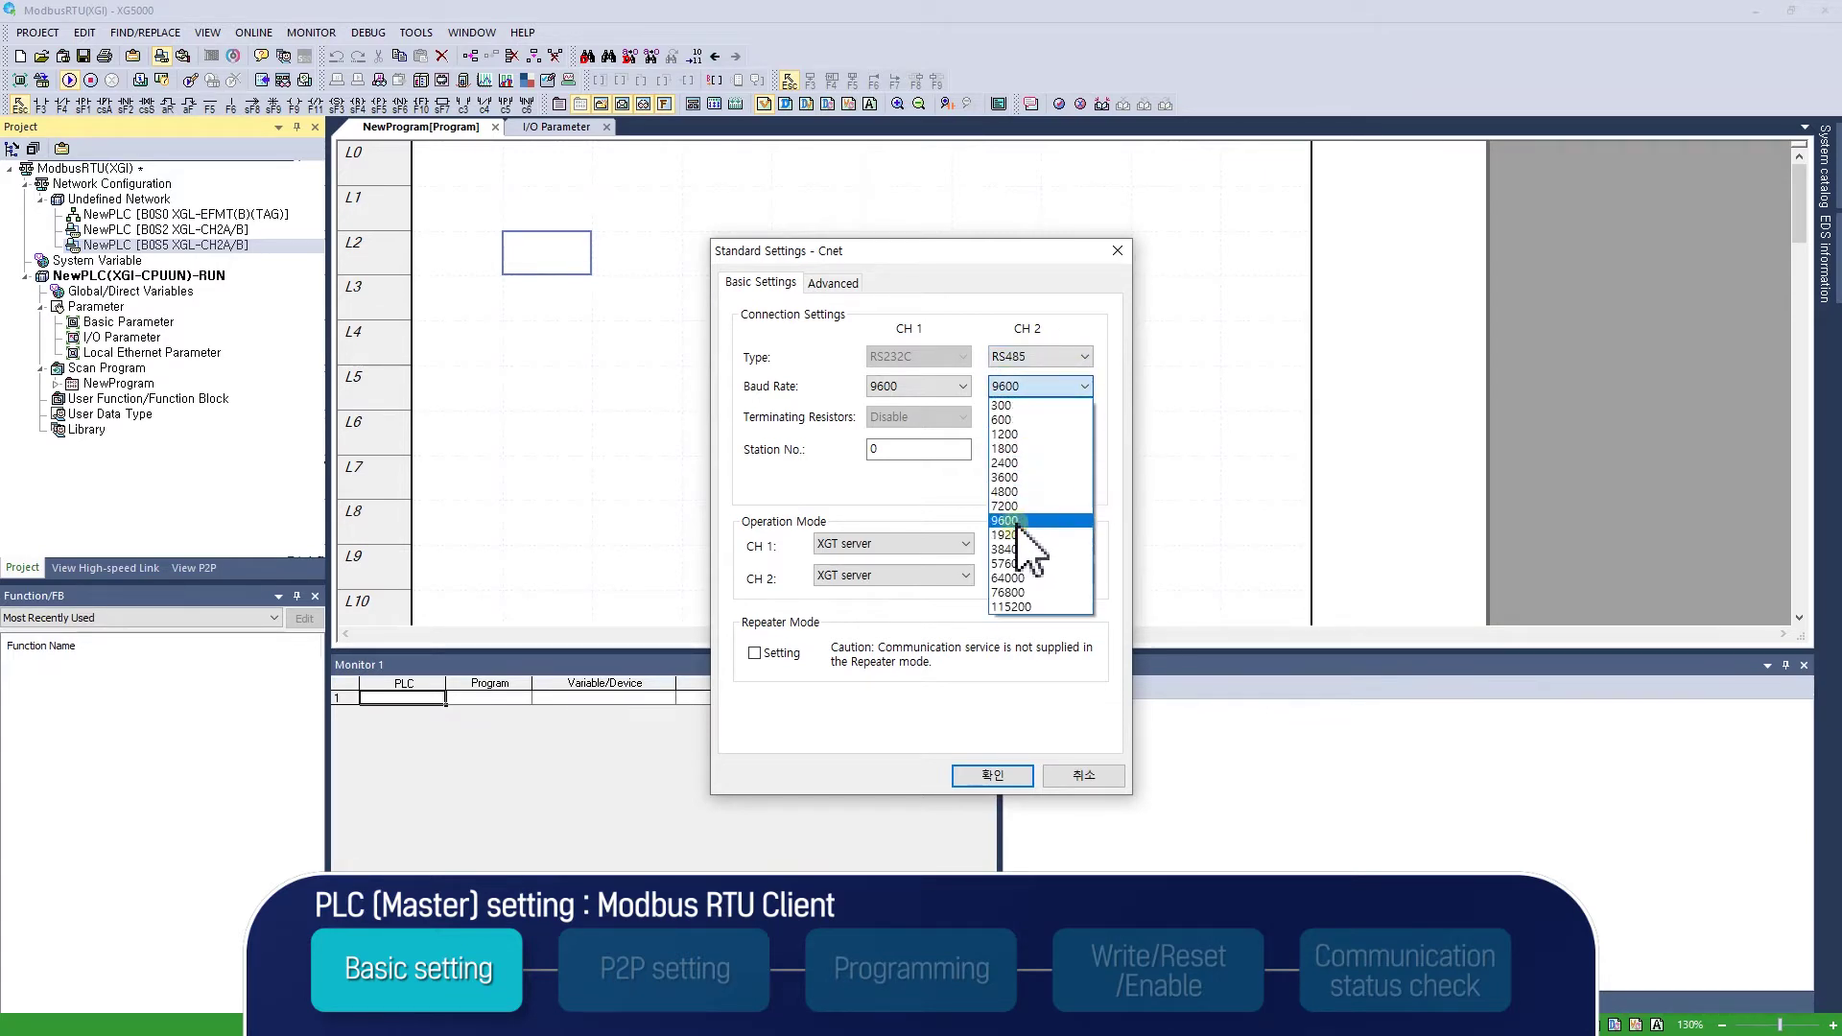
left_click(1019, 527)
left_click(1055, 423)
left_click(1055, 453)
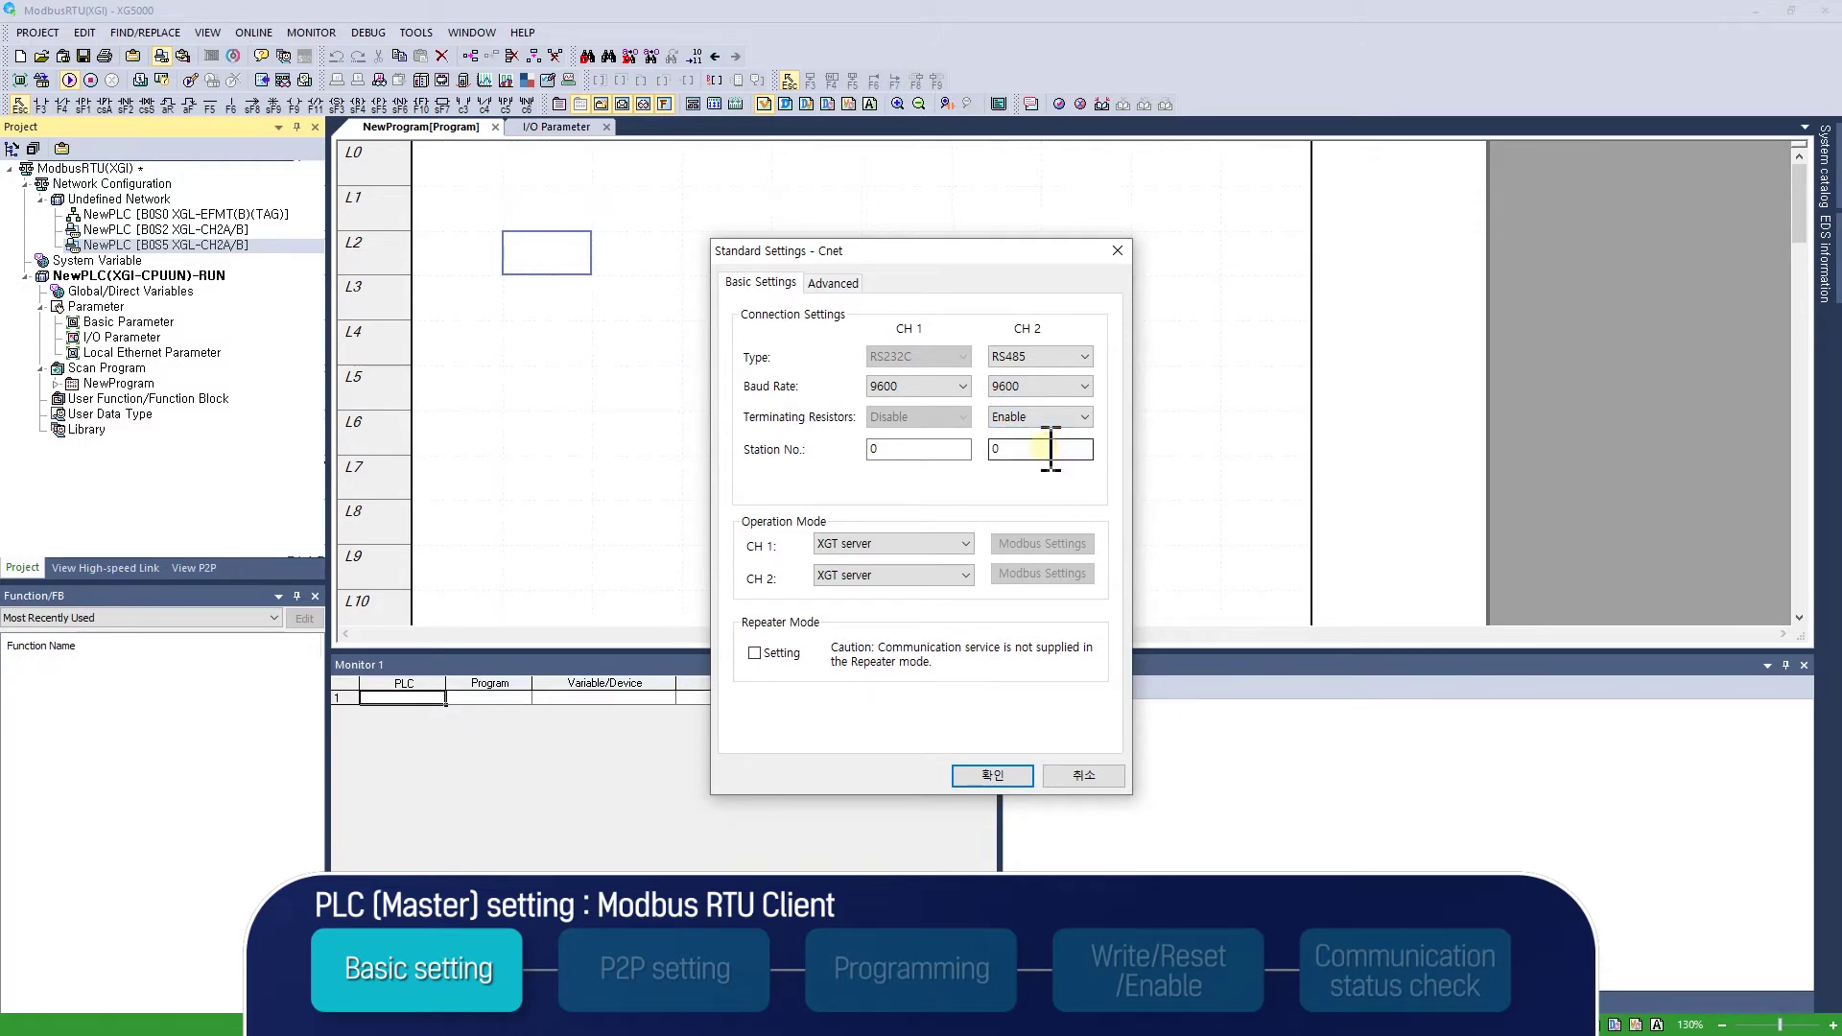
double_click(1046, 448)
left_click(1050, 450)
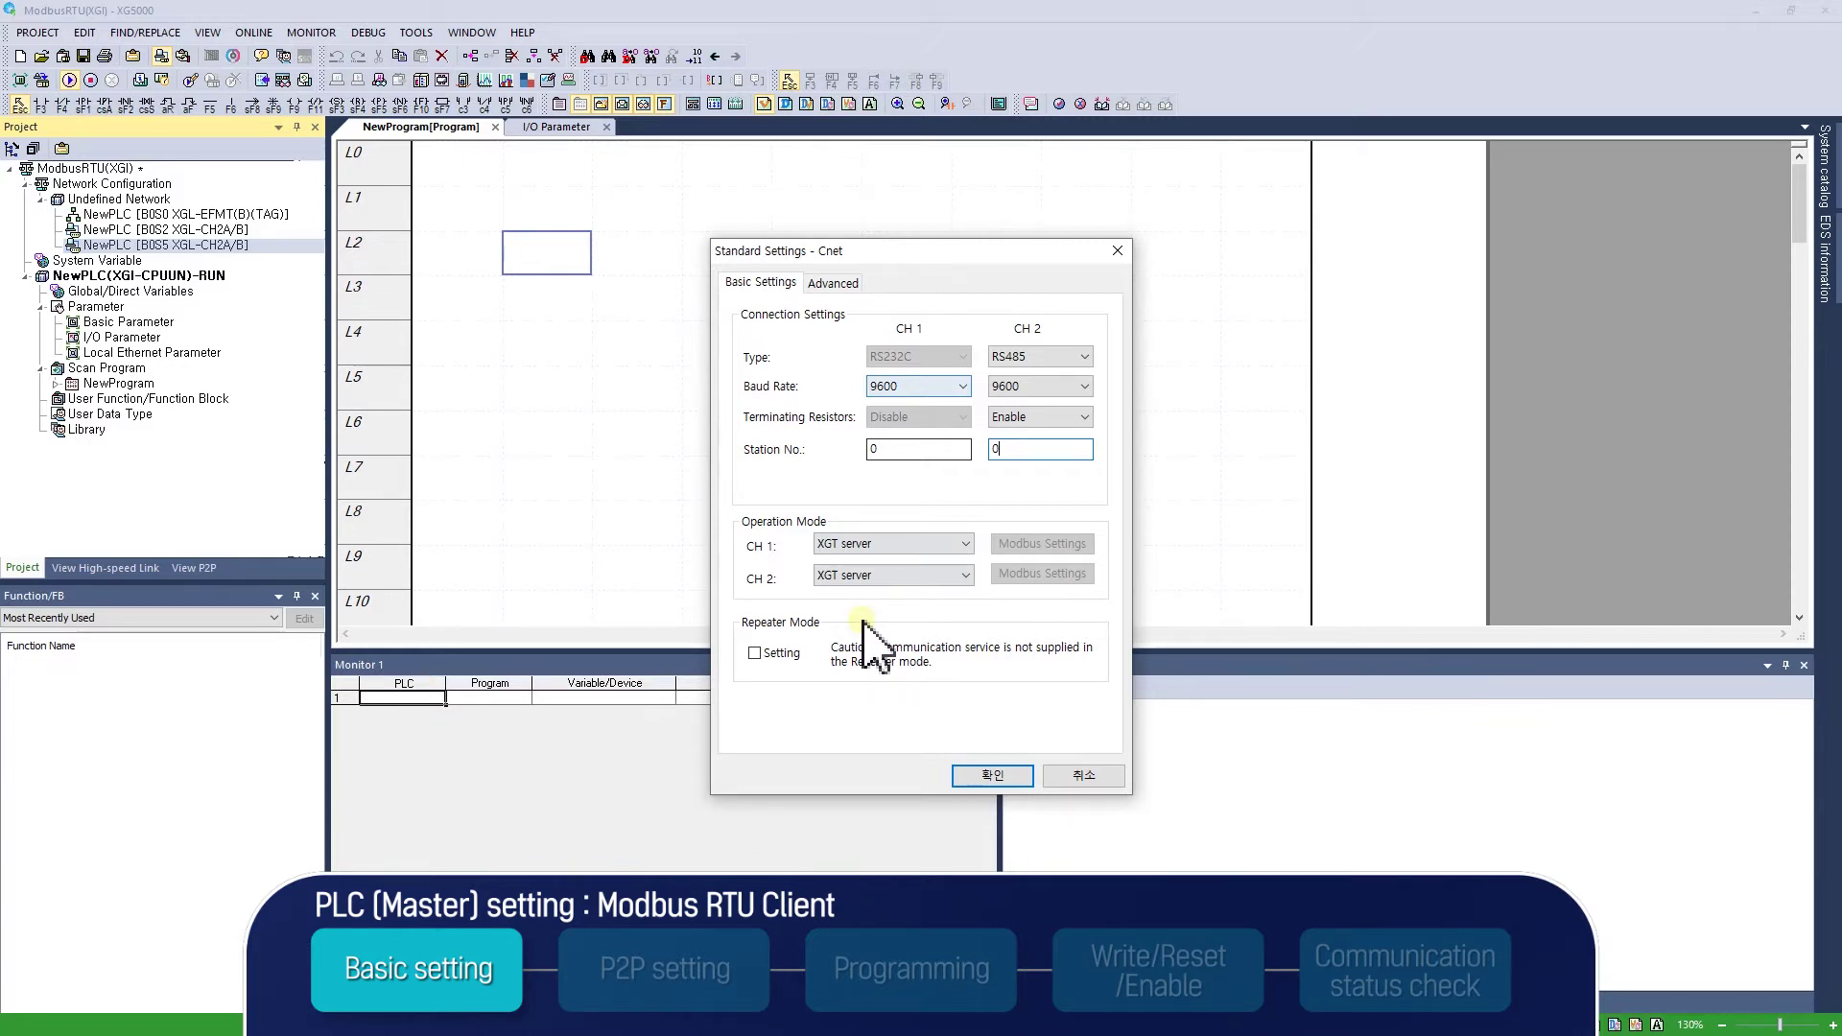
Set the CH 2 operation mode to Use P2P, check the advanced connection settings and confirm the Cnet settings
left_click(897, 575)
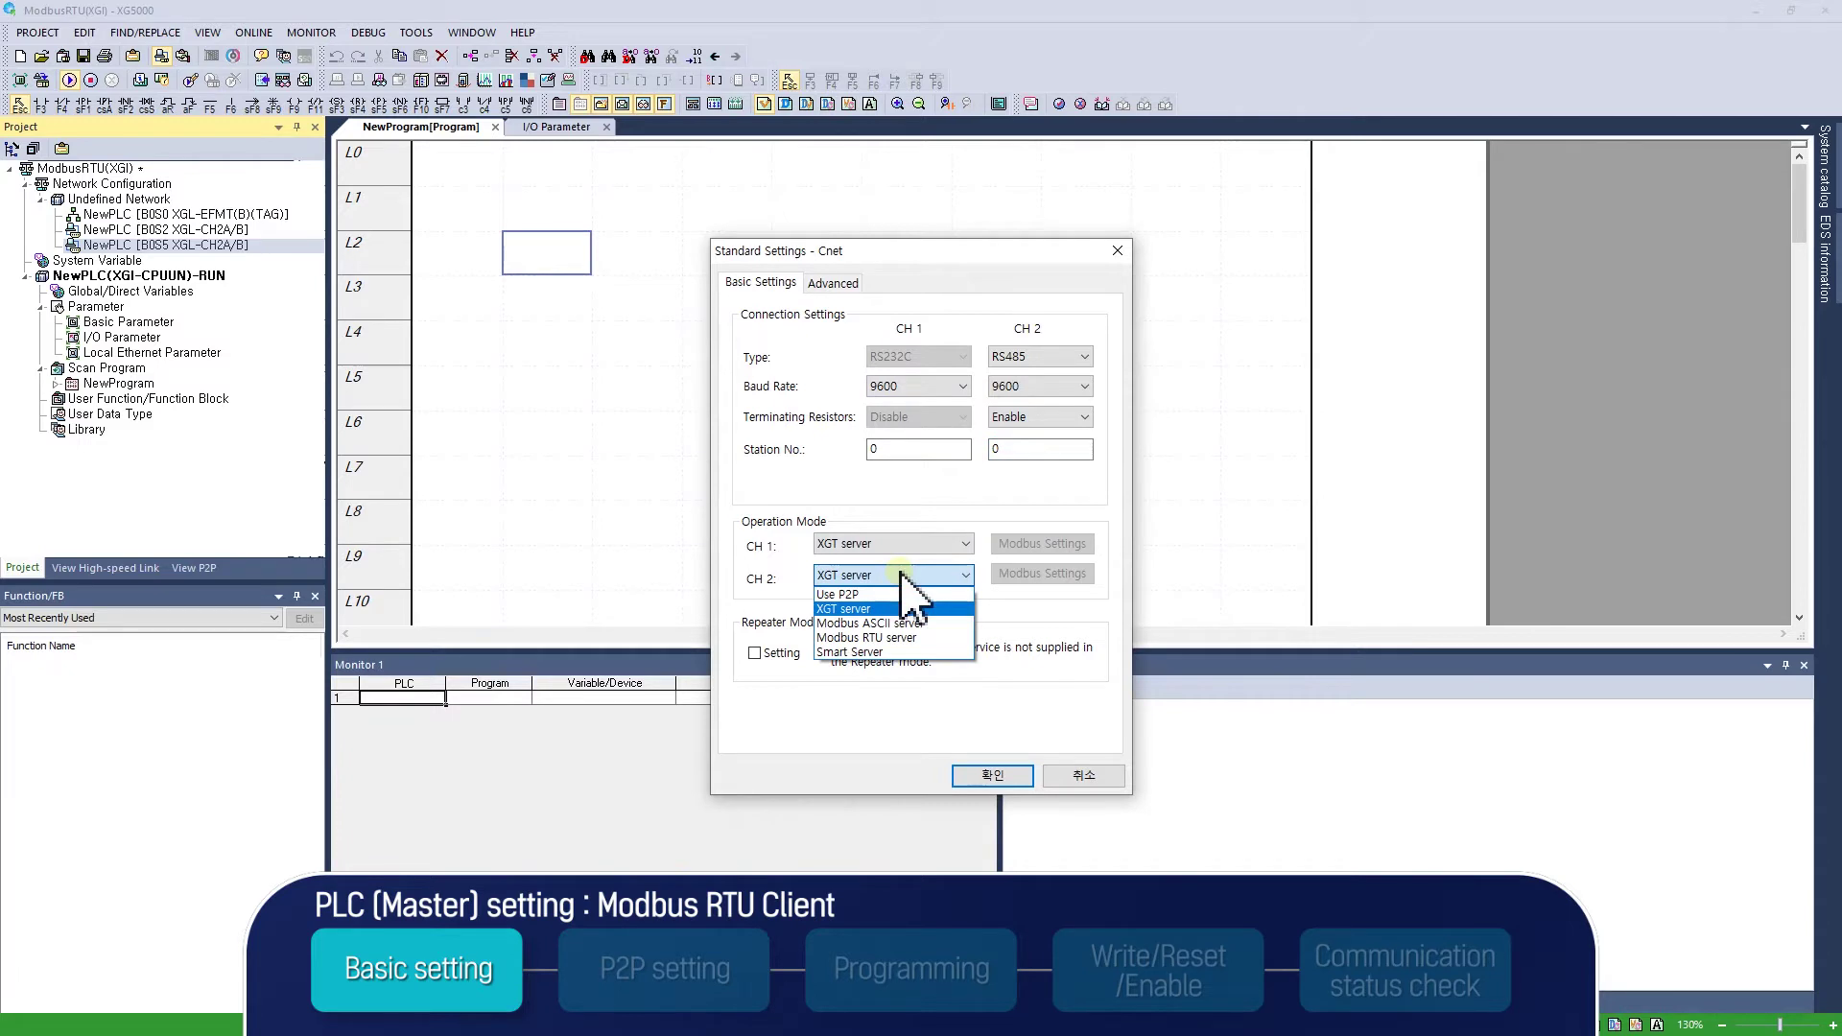
left_click(890, 595)
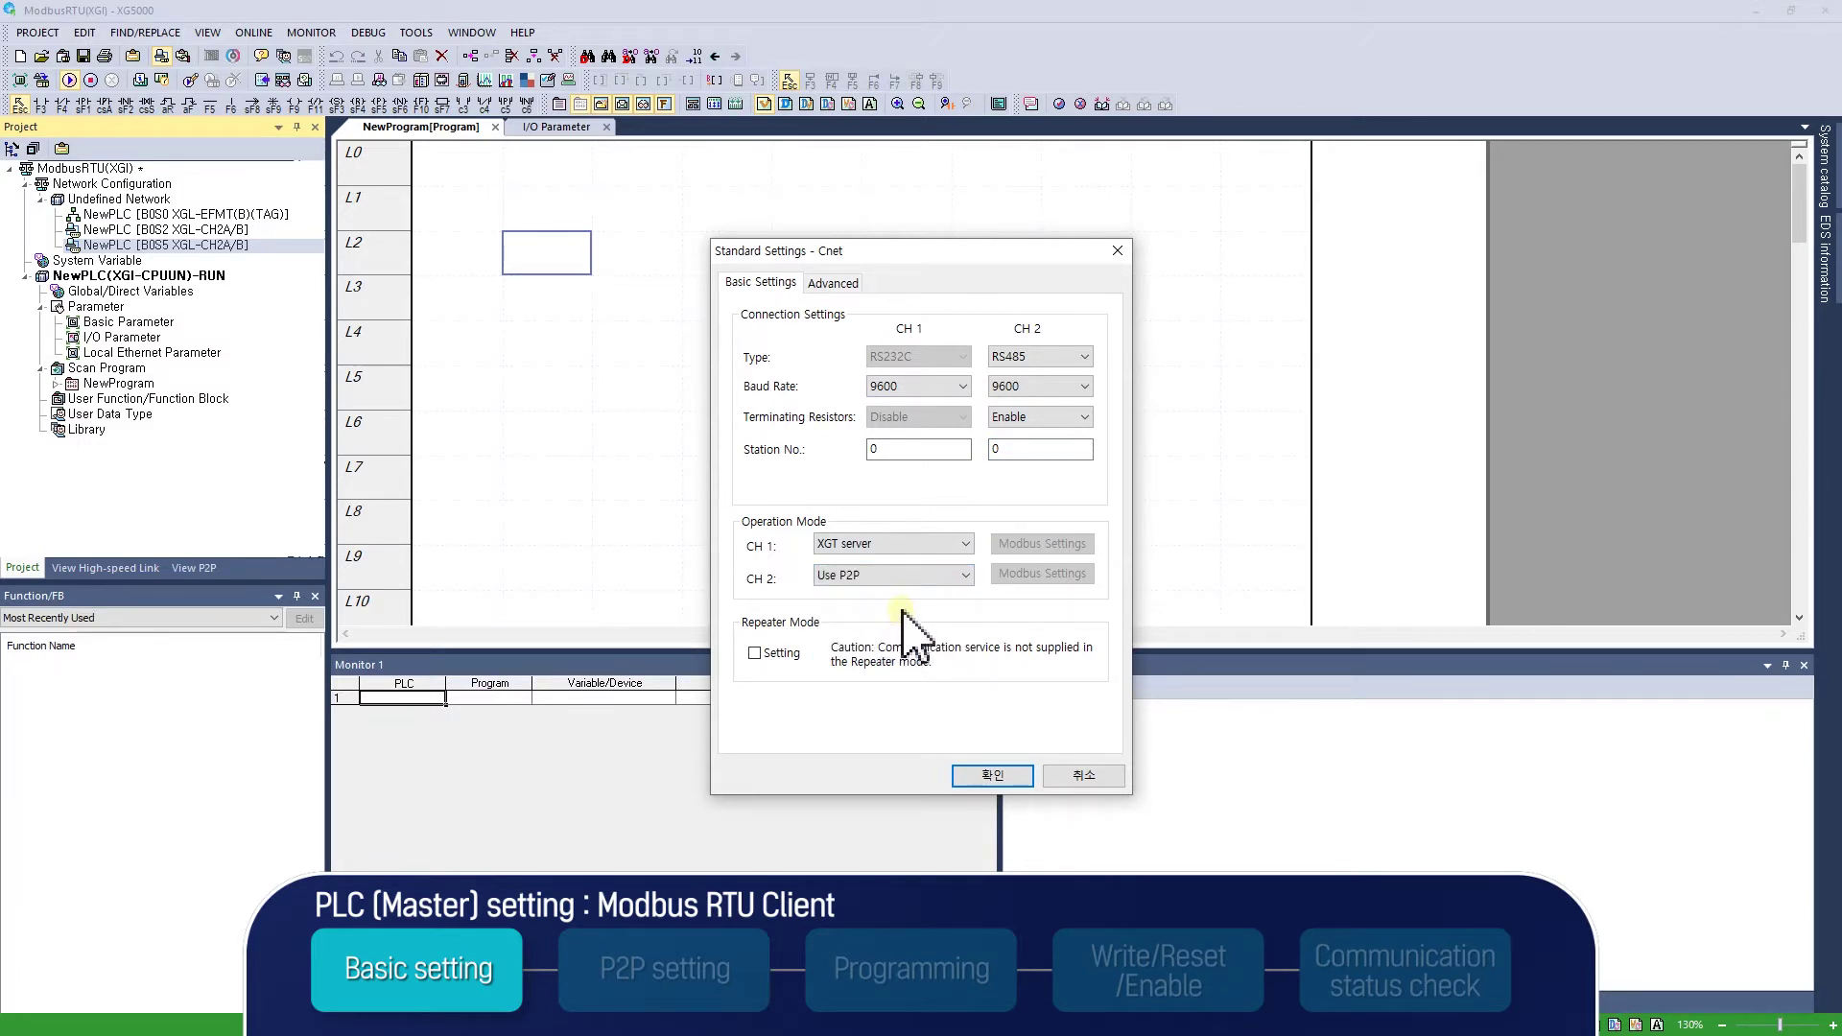
left_click(833, 283)
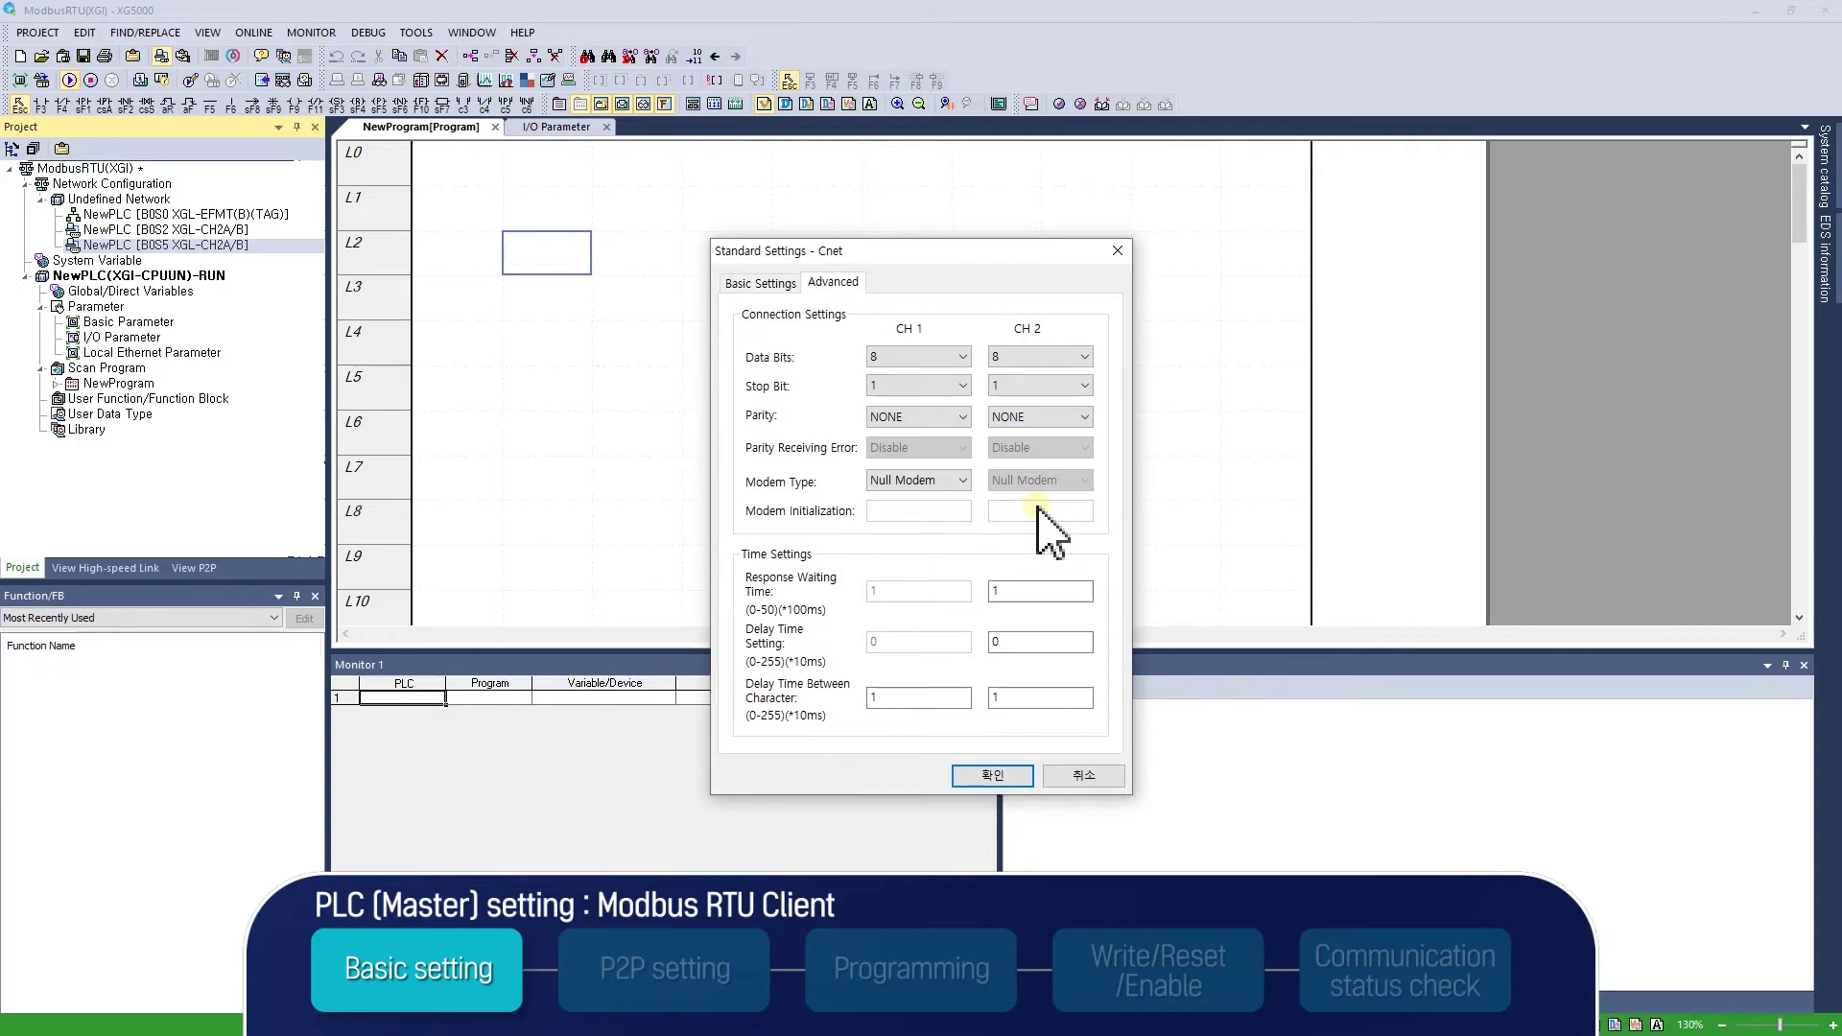
left_click(994, 775)
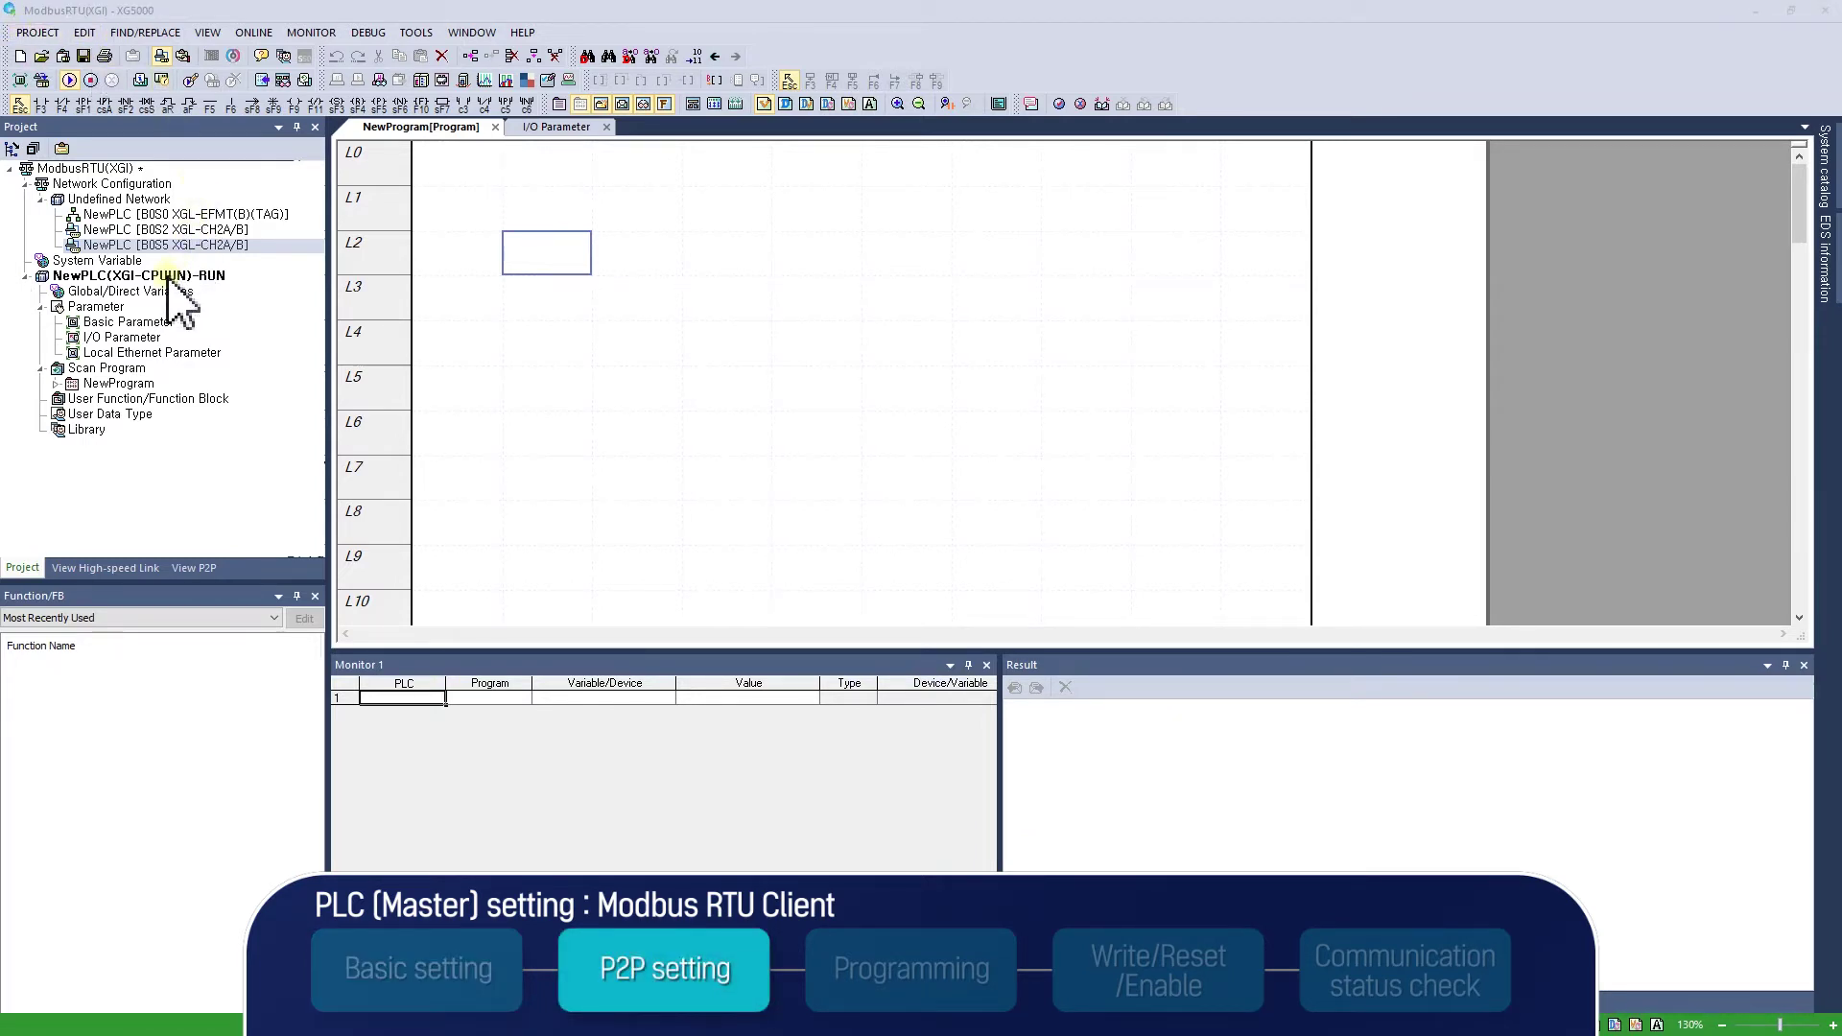
Add a P2P communication item with number 01 to the B0S5 XGL-CH2A/B module
left_click(183, 246)
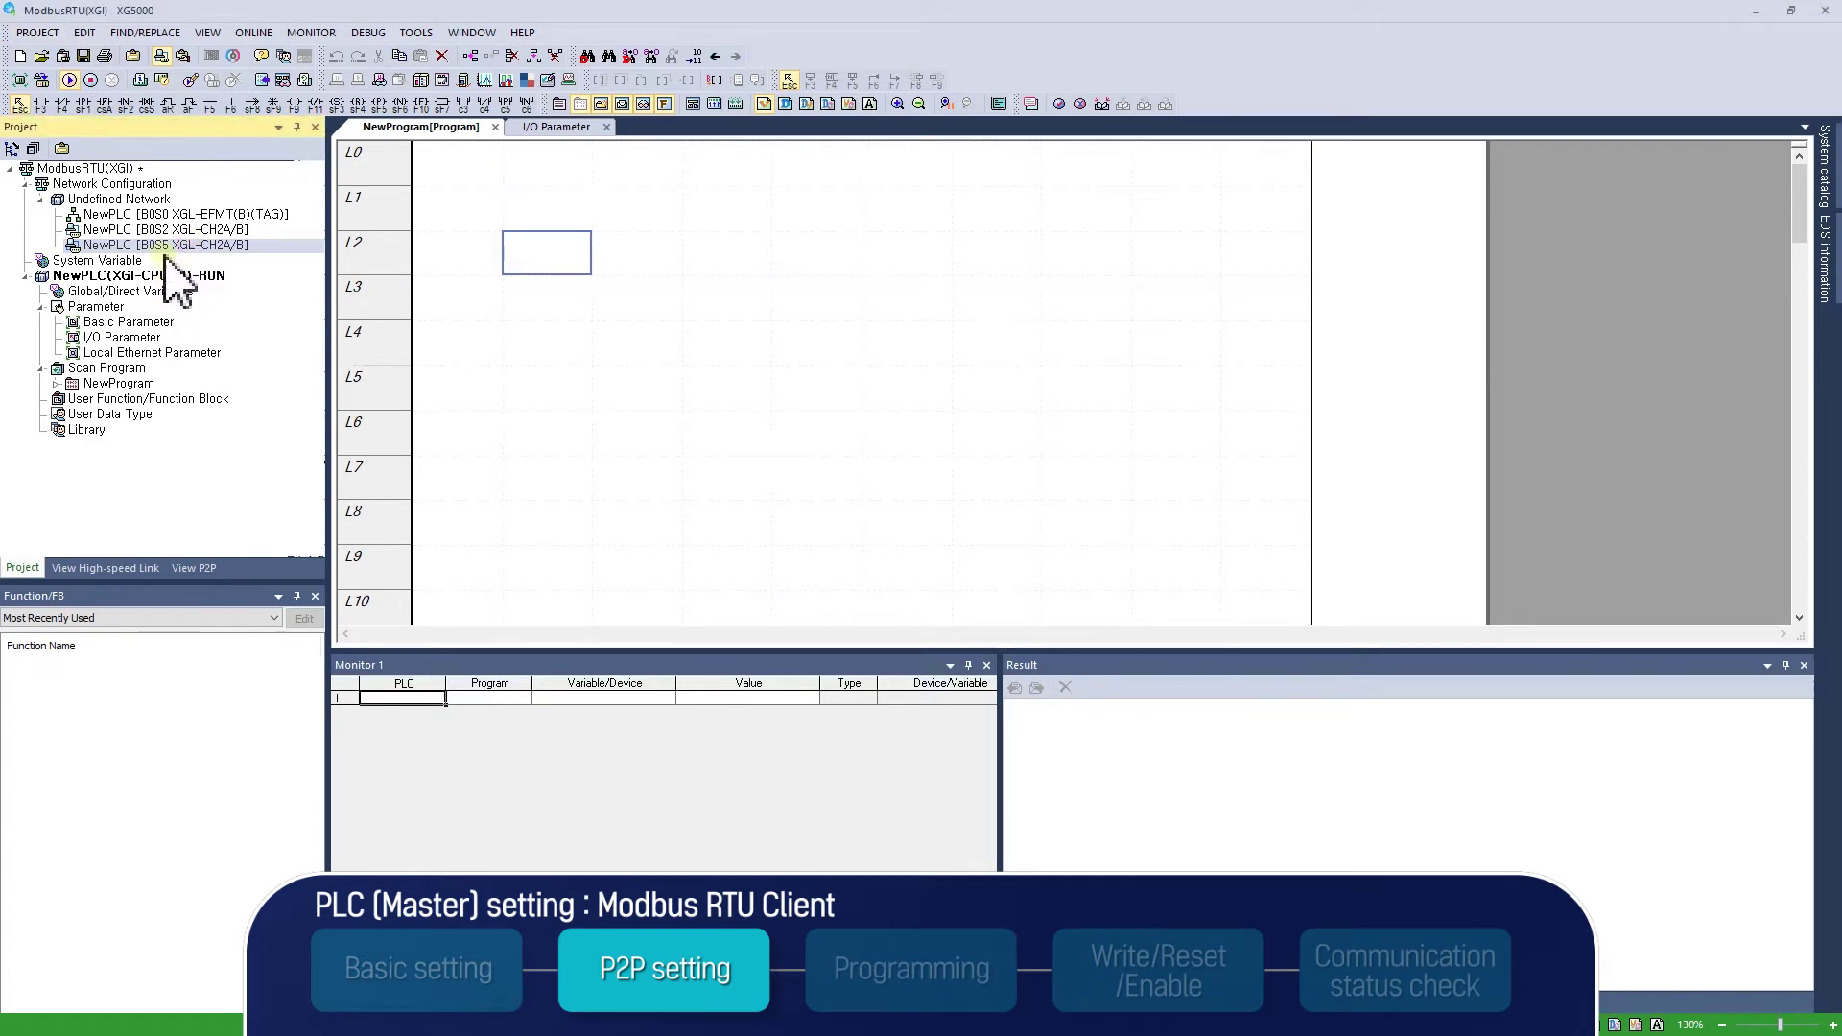
right_click(245, 250)
left_click(269, 283)
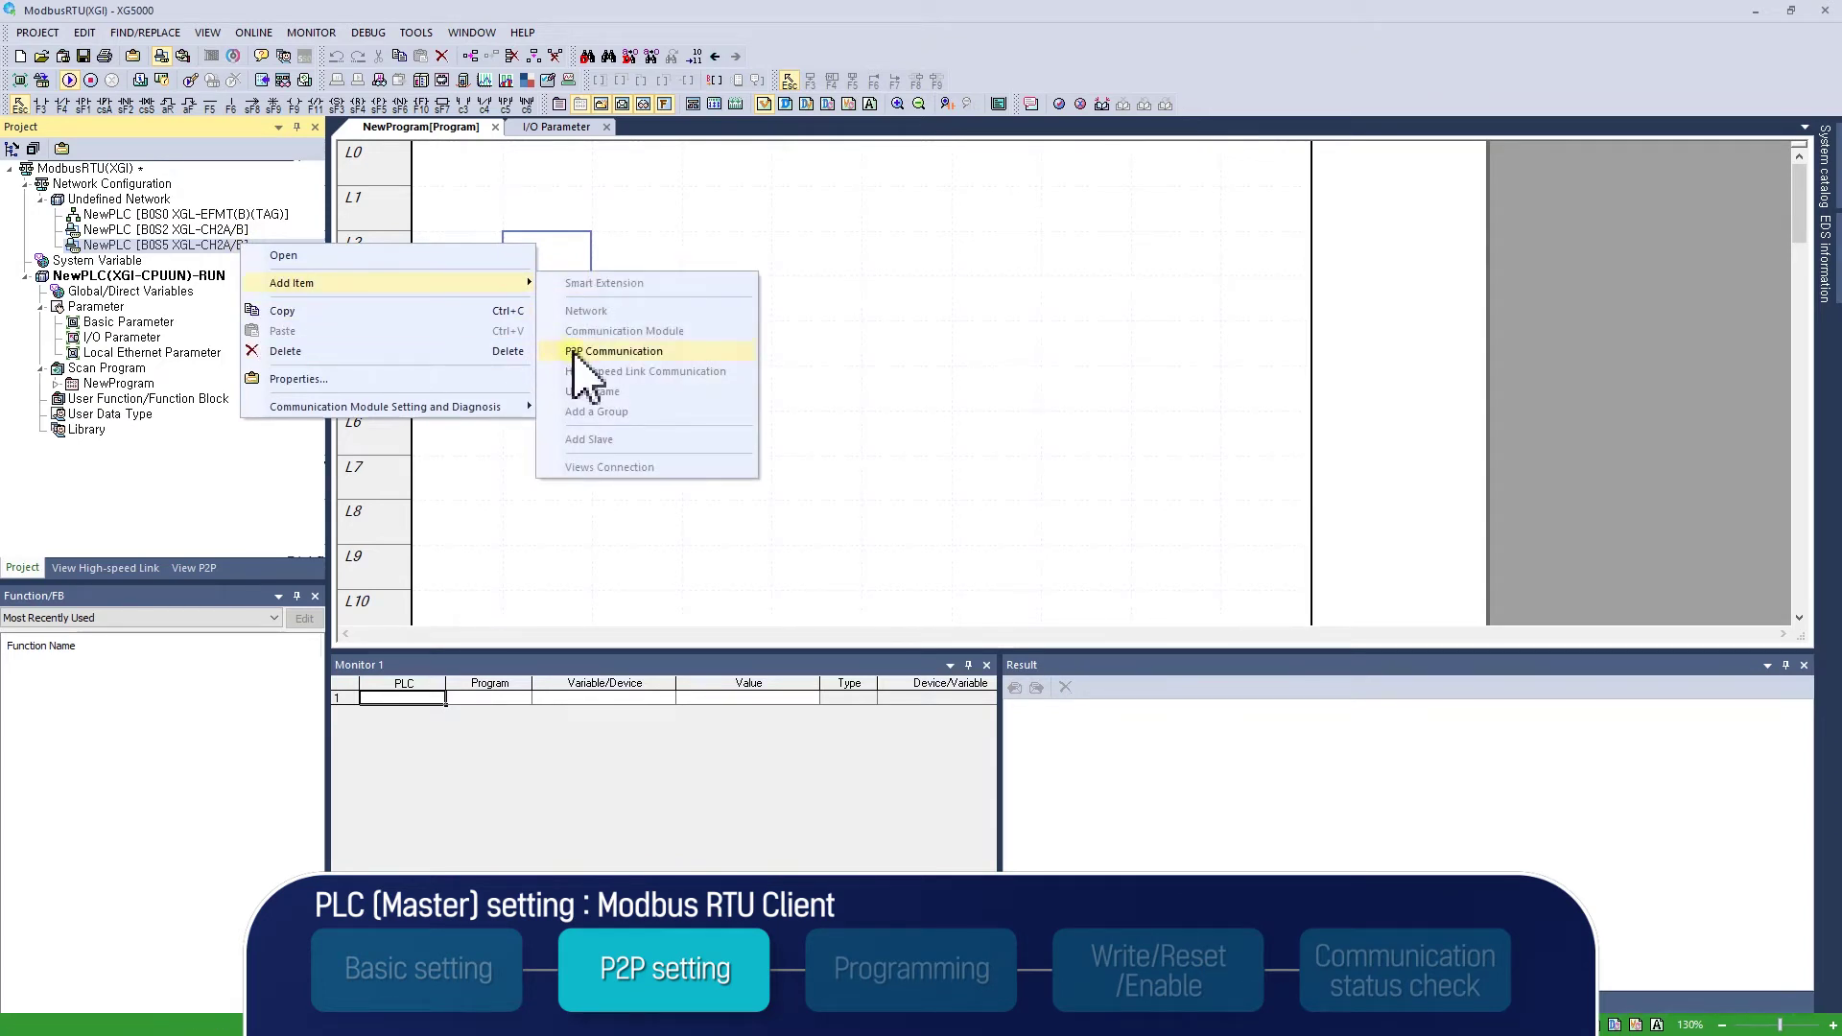
left_click(614, 351)
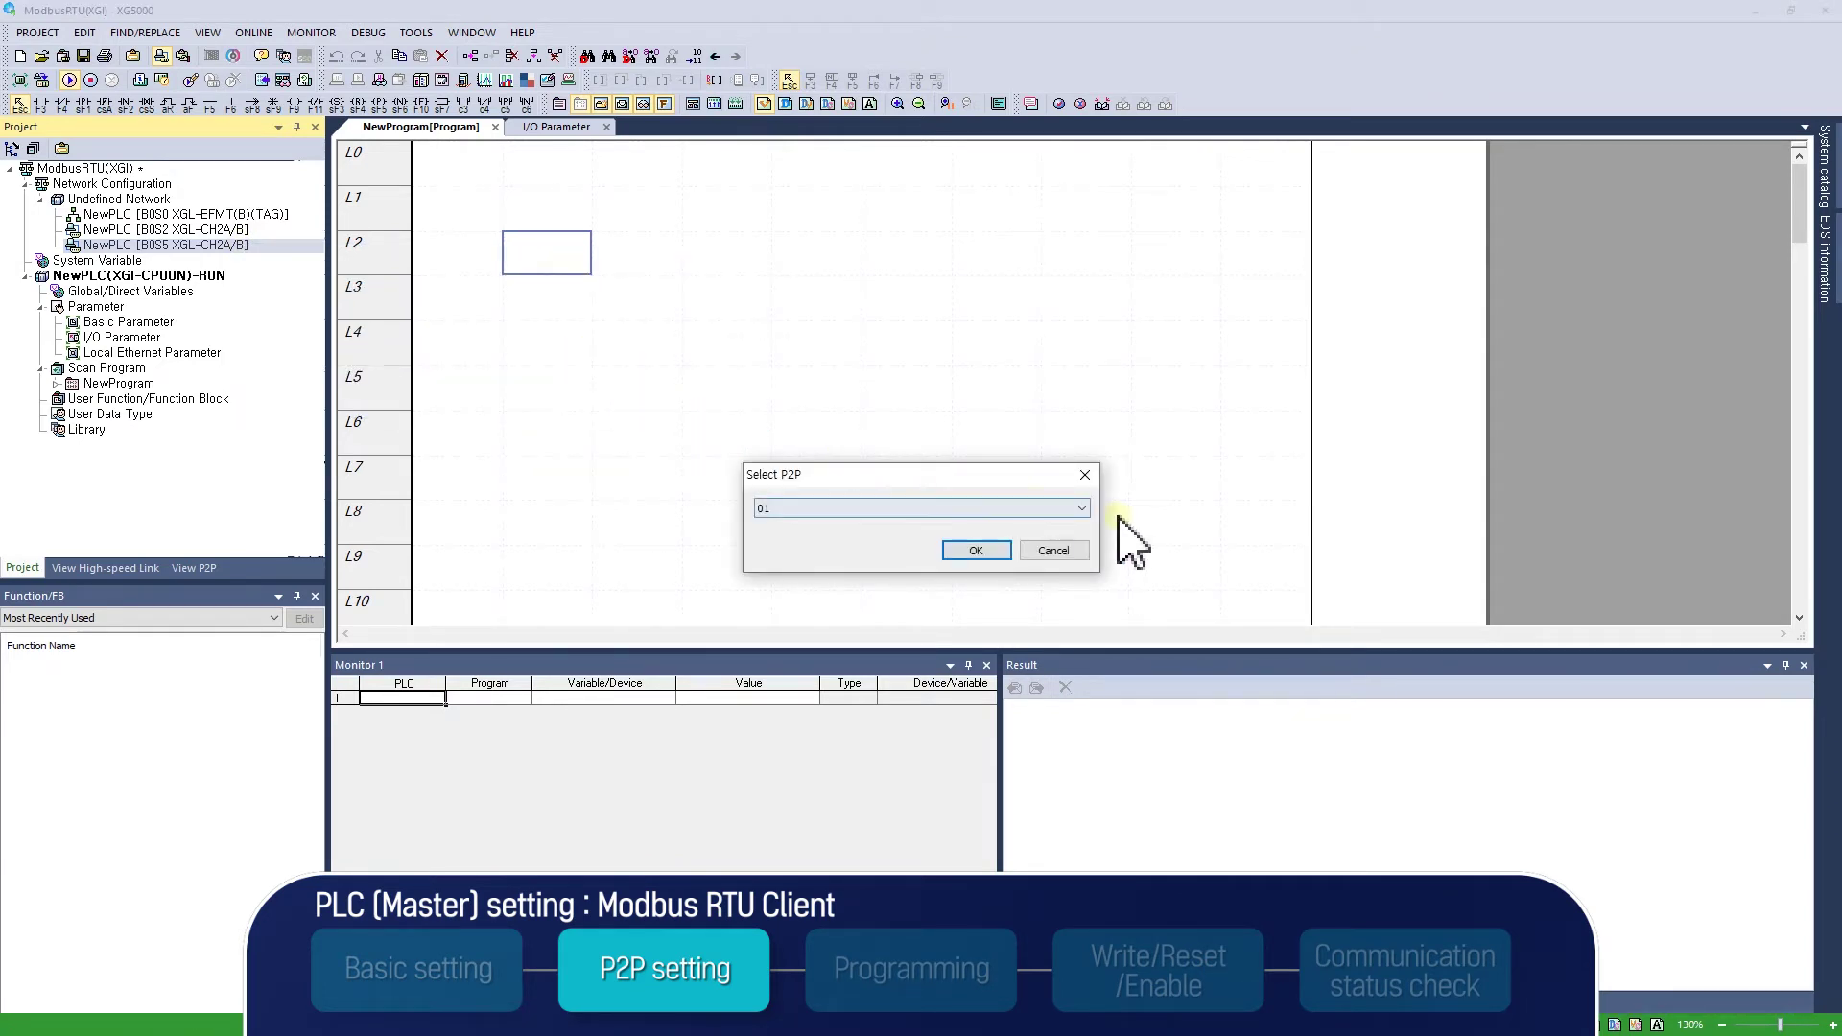
left_click(1081, 509)
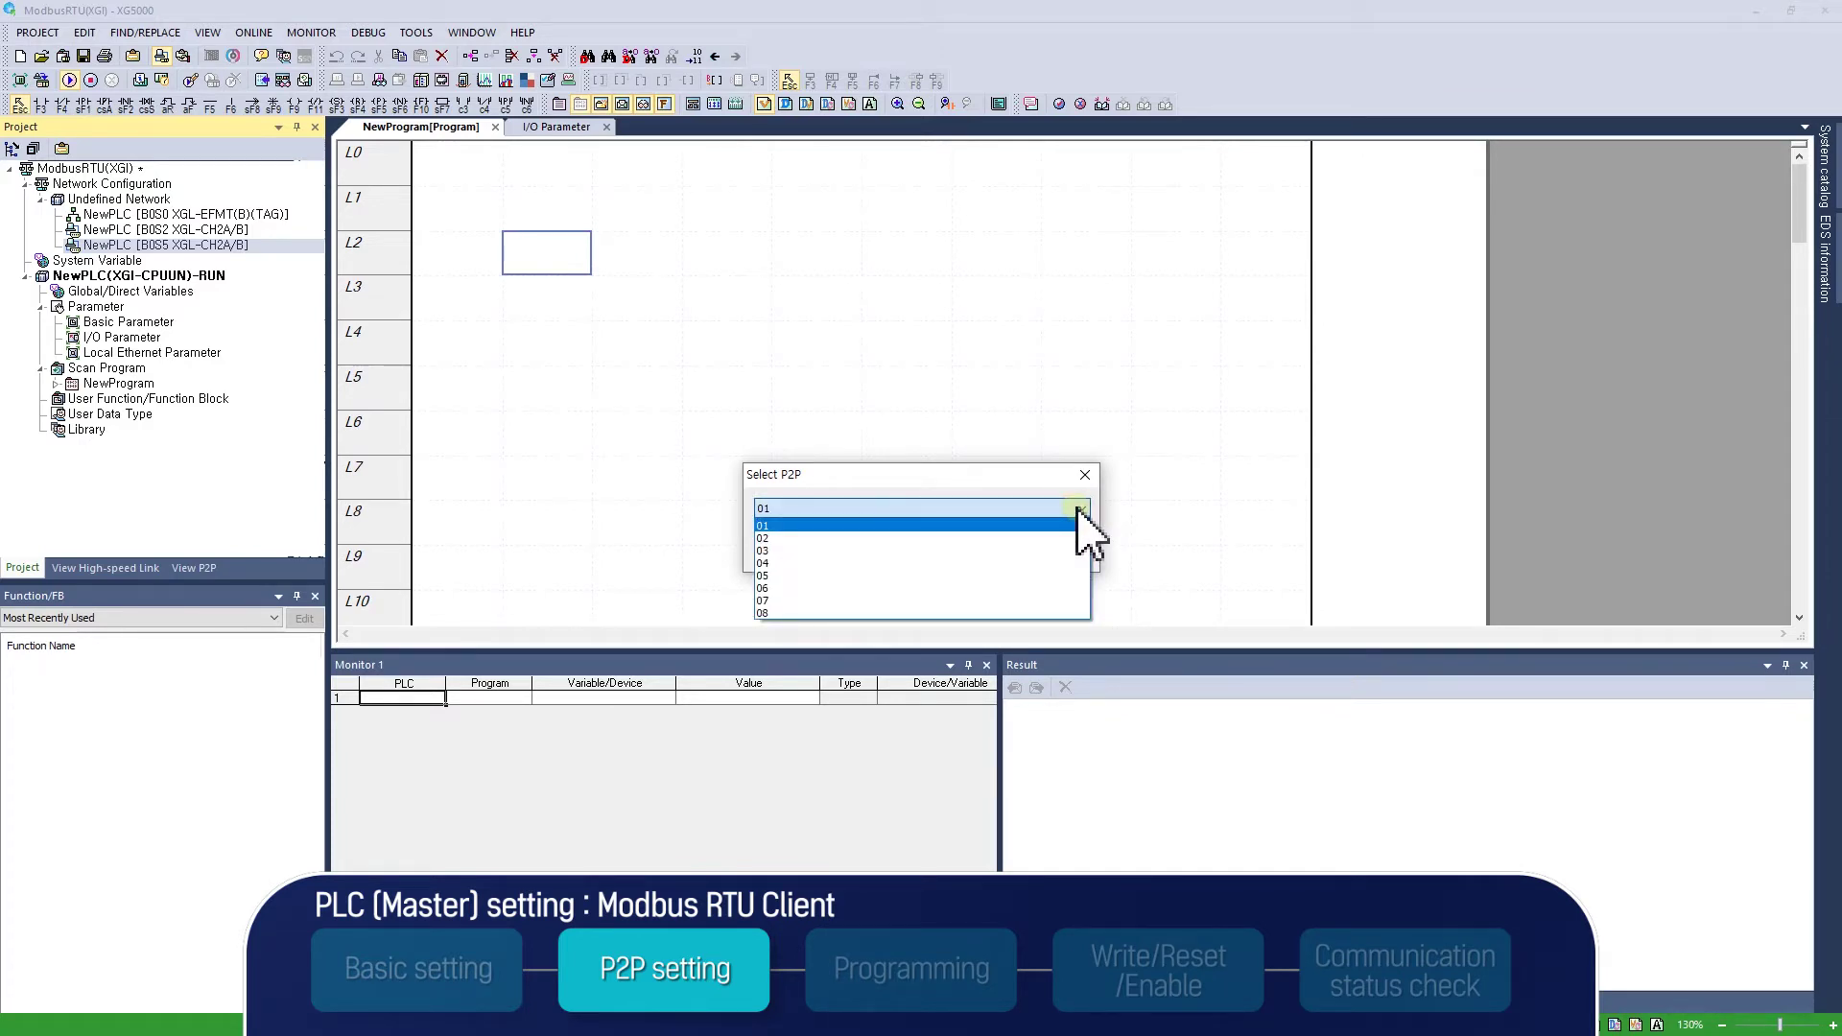
left_click(1046, 526)
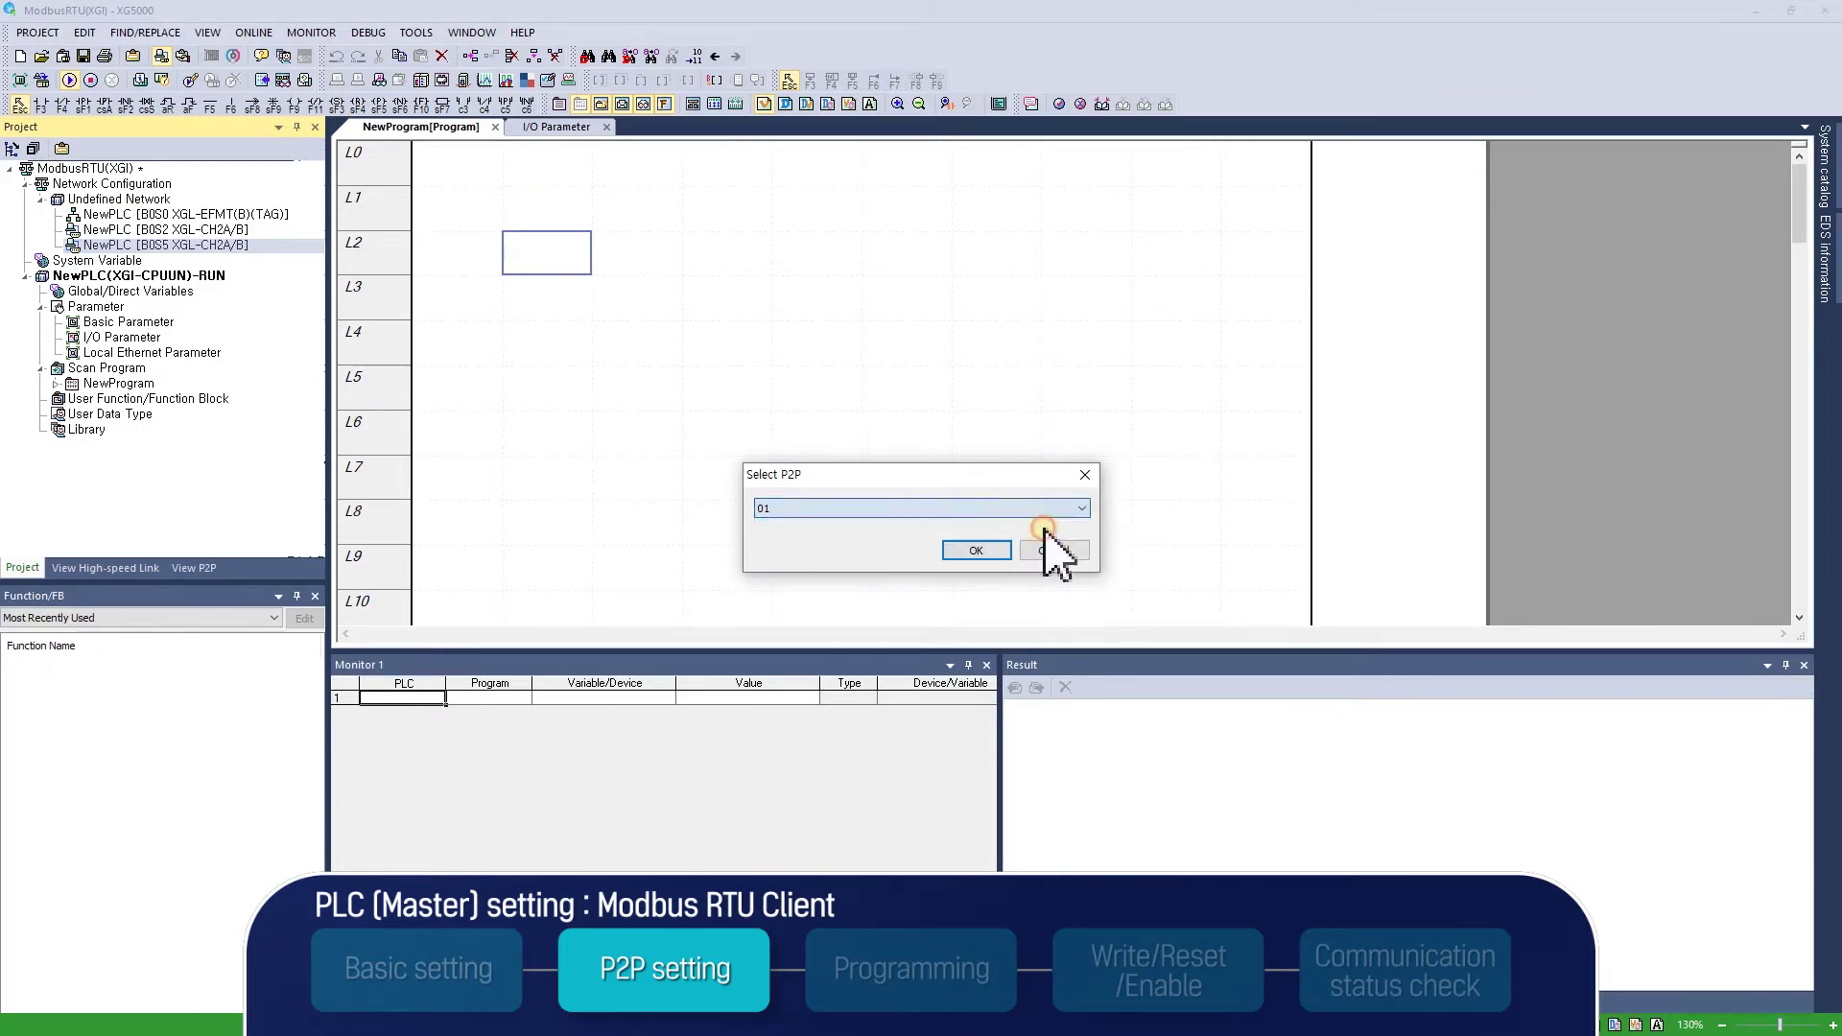
left_click(999, 549)
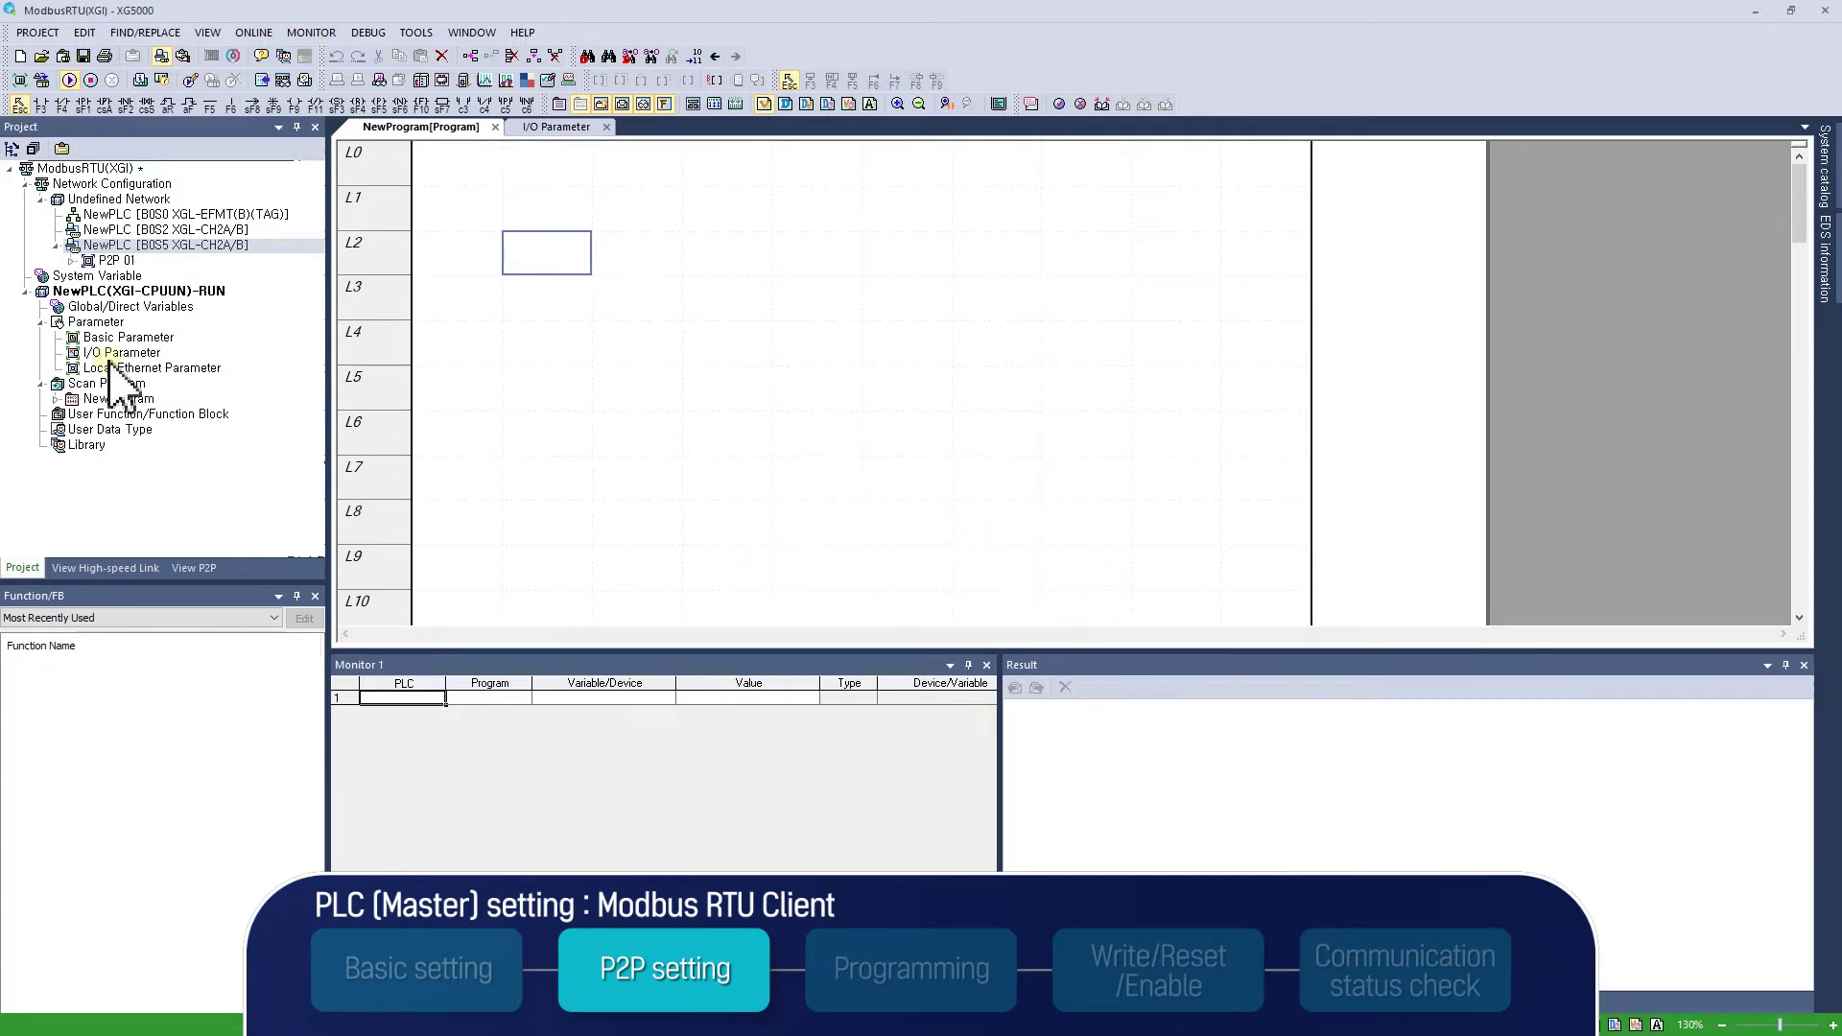
Expand P2P 01 and set the P2P driver of channel 2 to Modbus RTU client, accepting the deletion of existing blocks
left_click(87, 262)
left_click(72, 262)
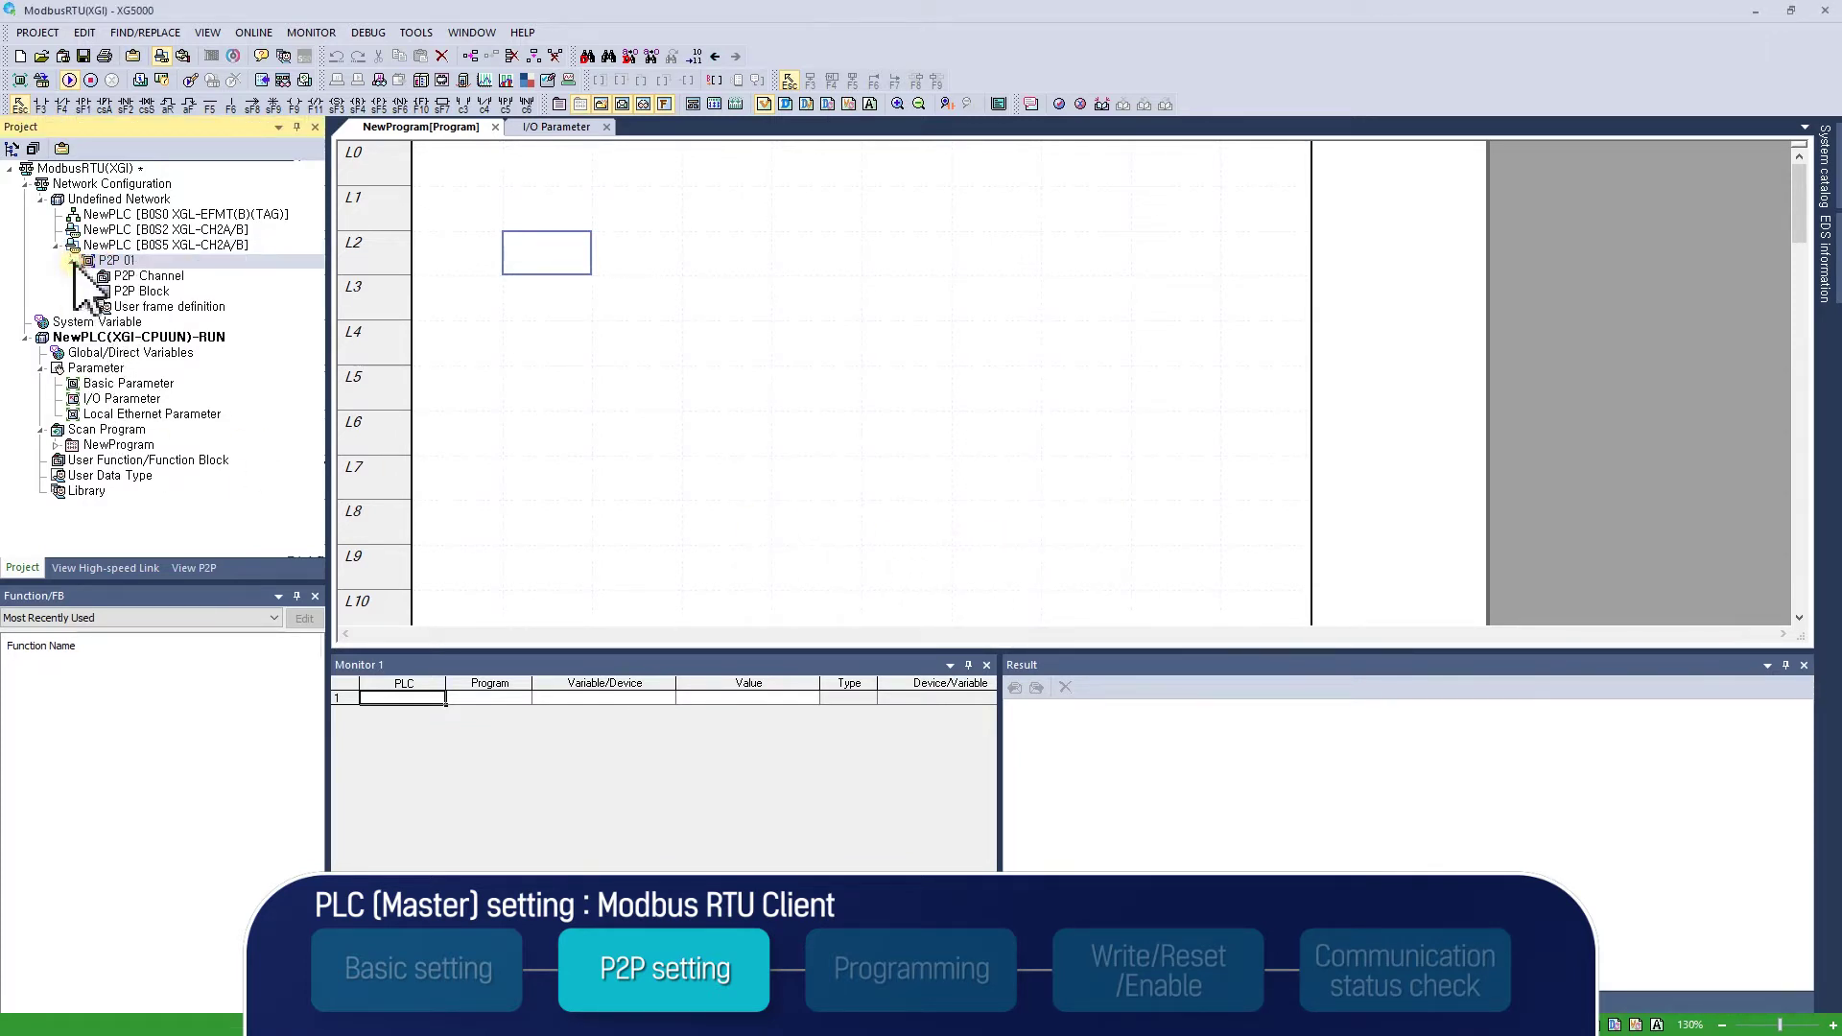
left_click(144, 276)
left_click(139, 291)
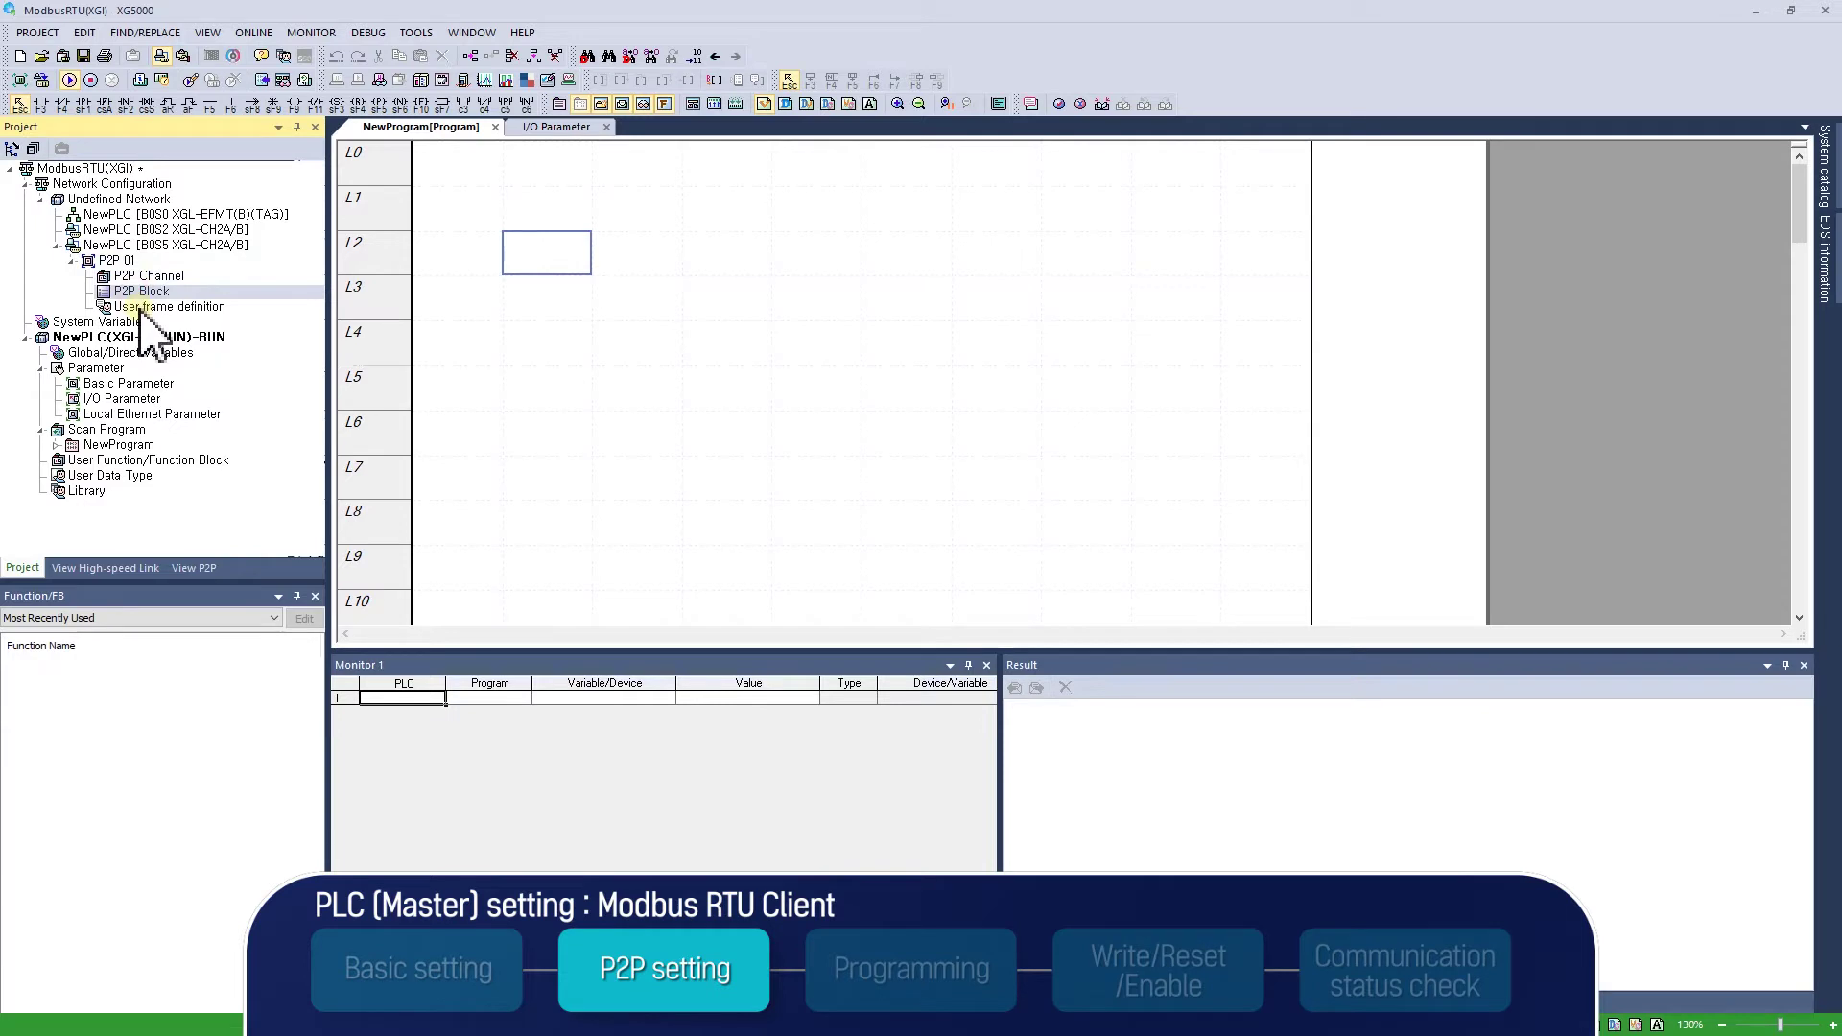
left_click(141, 307)
left_click(140, 308)
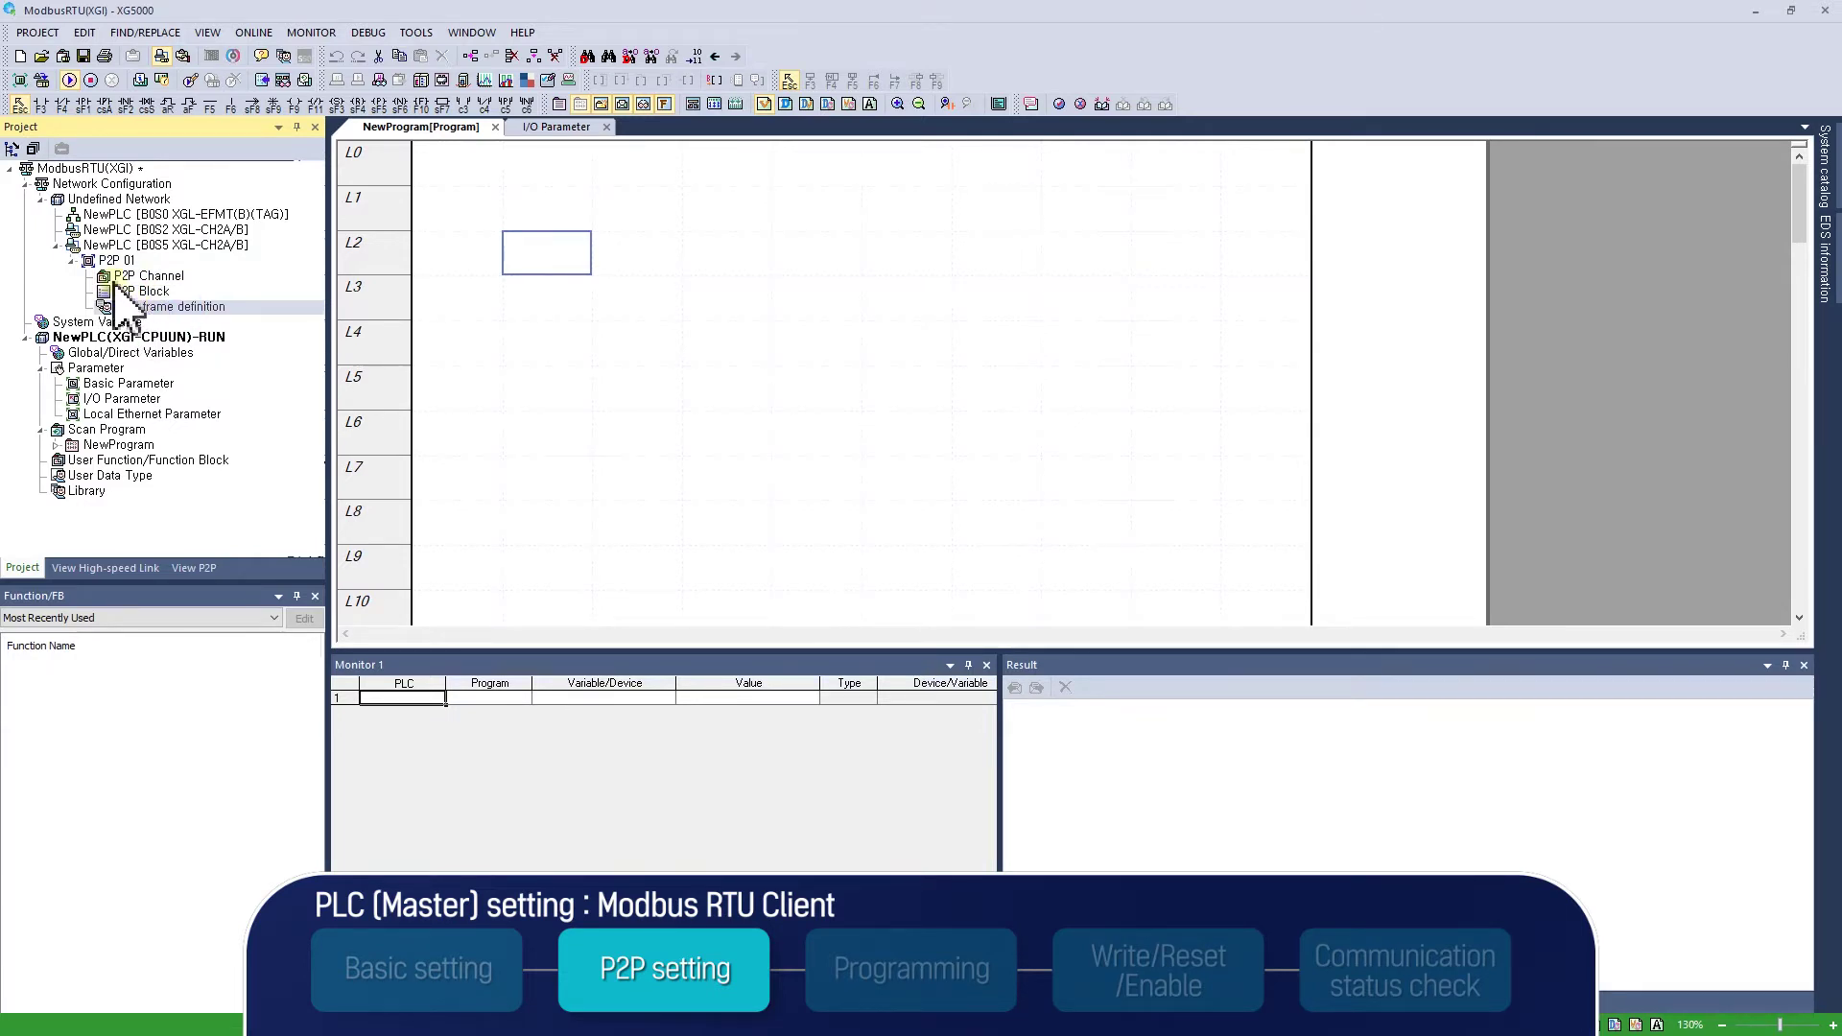
double_click(146, 277)
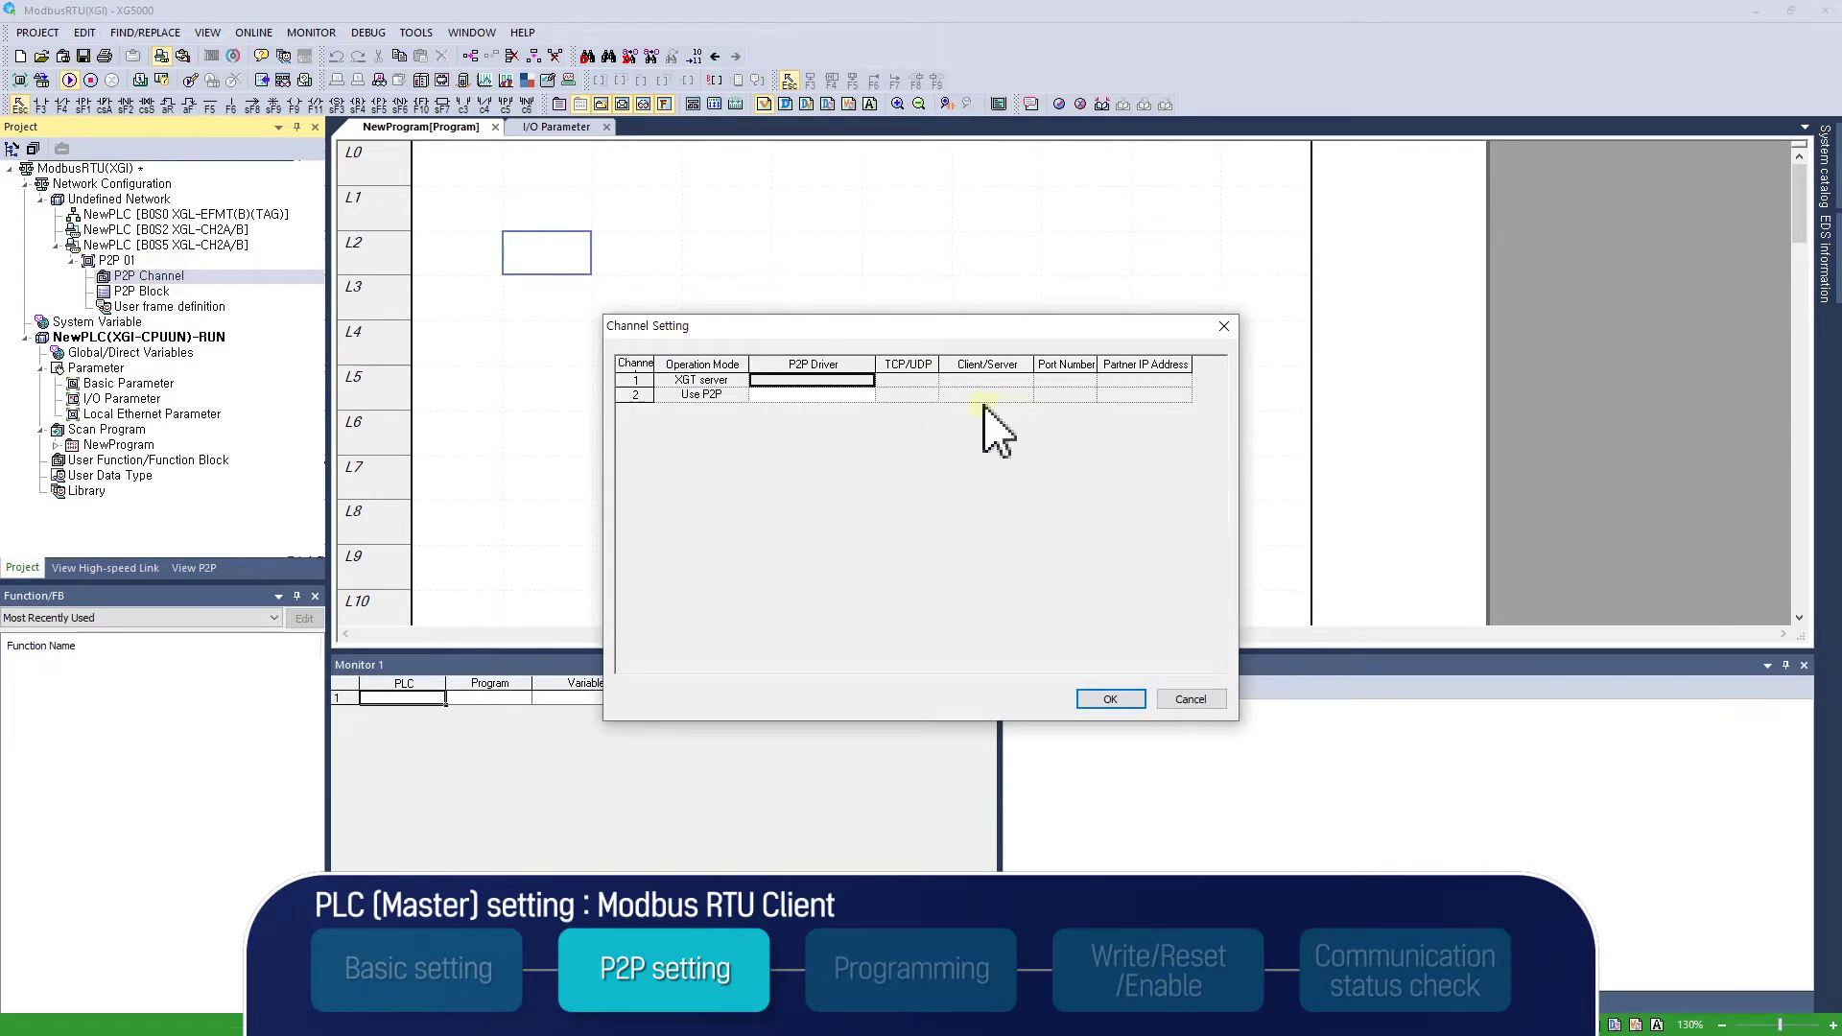
left_click(866, 395)
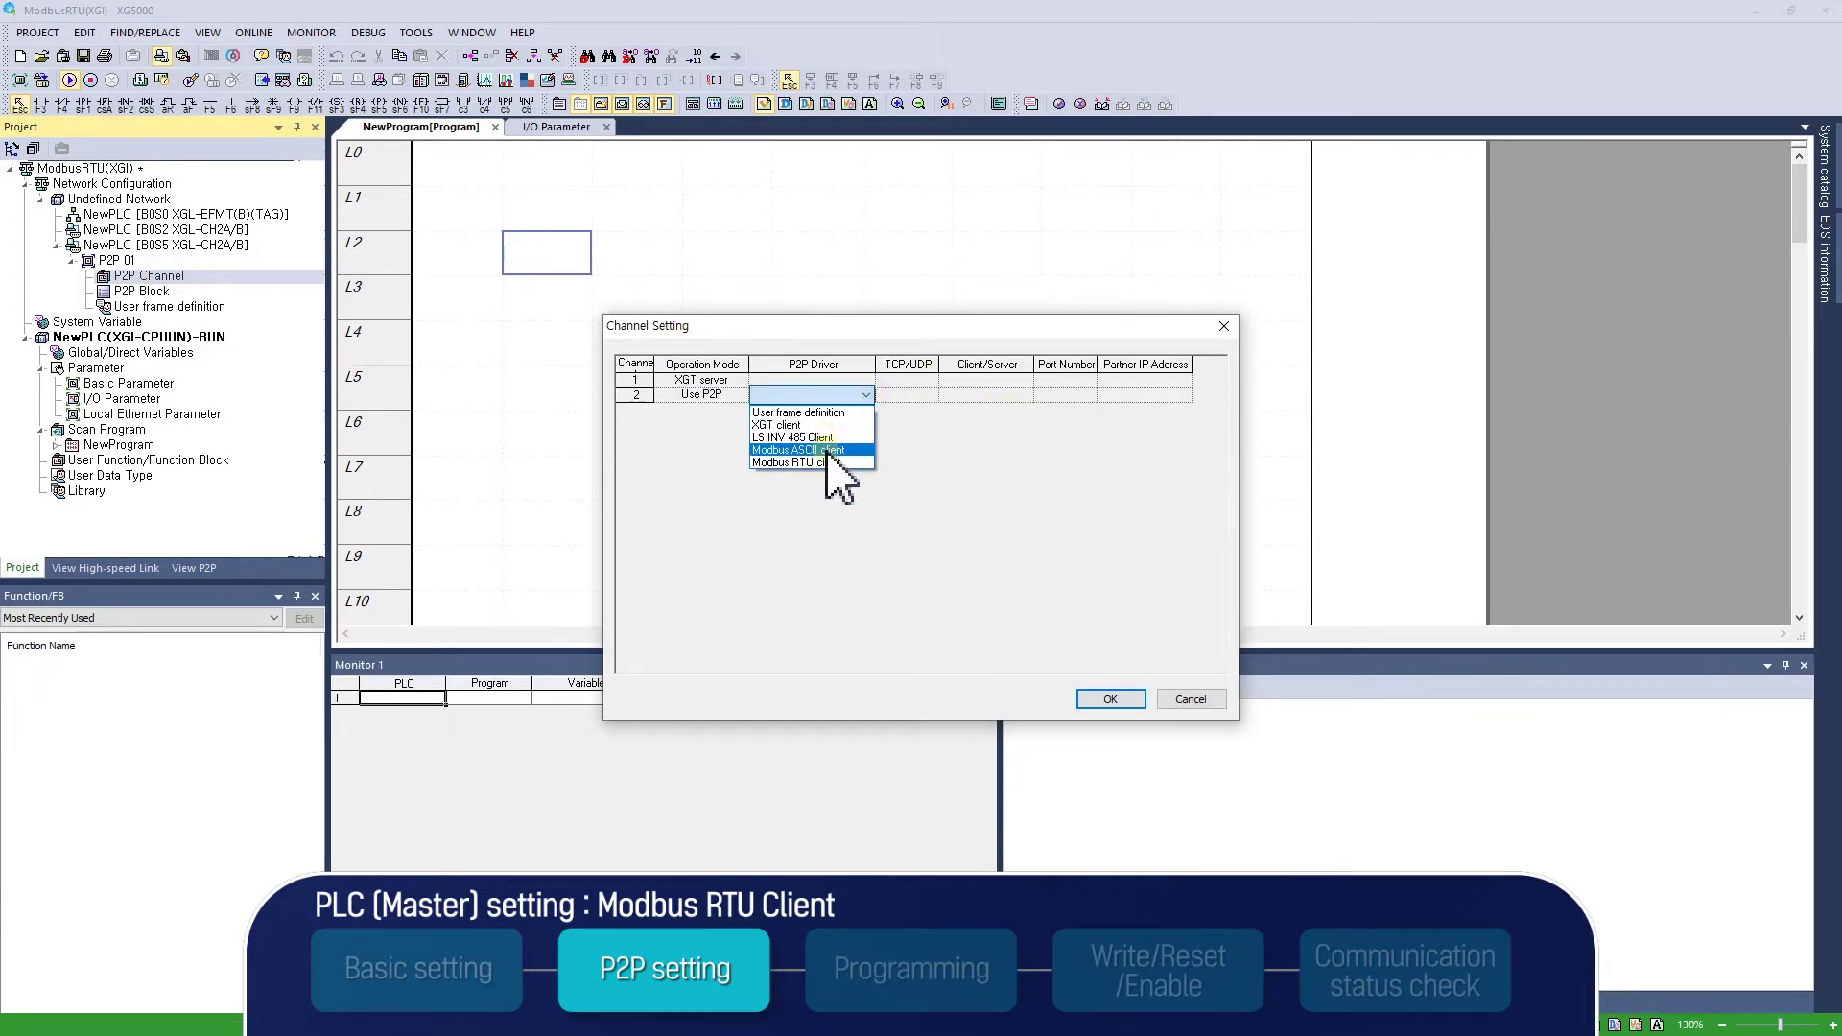
left_click(825, 463)
left_click(907, 395)
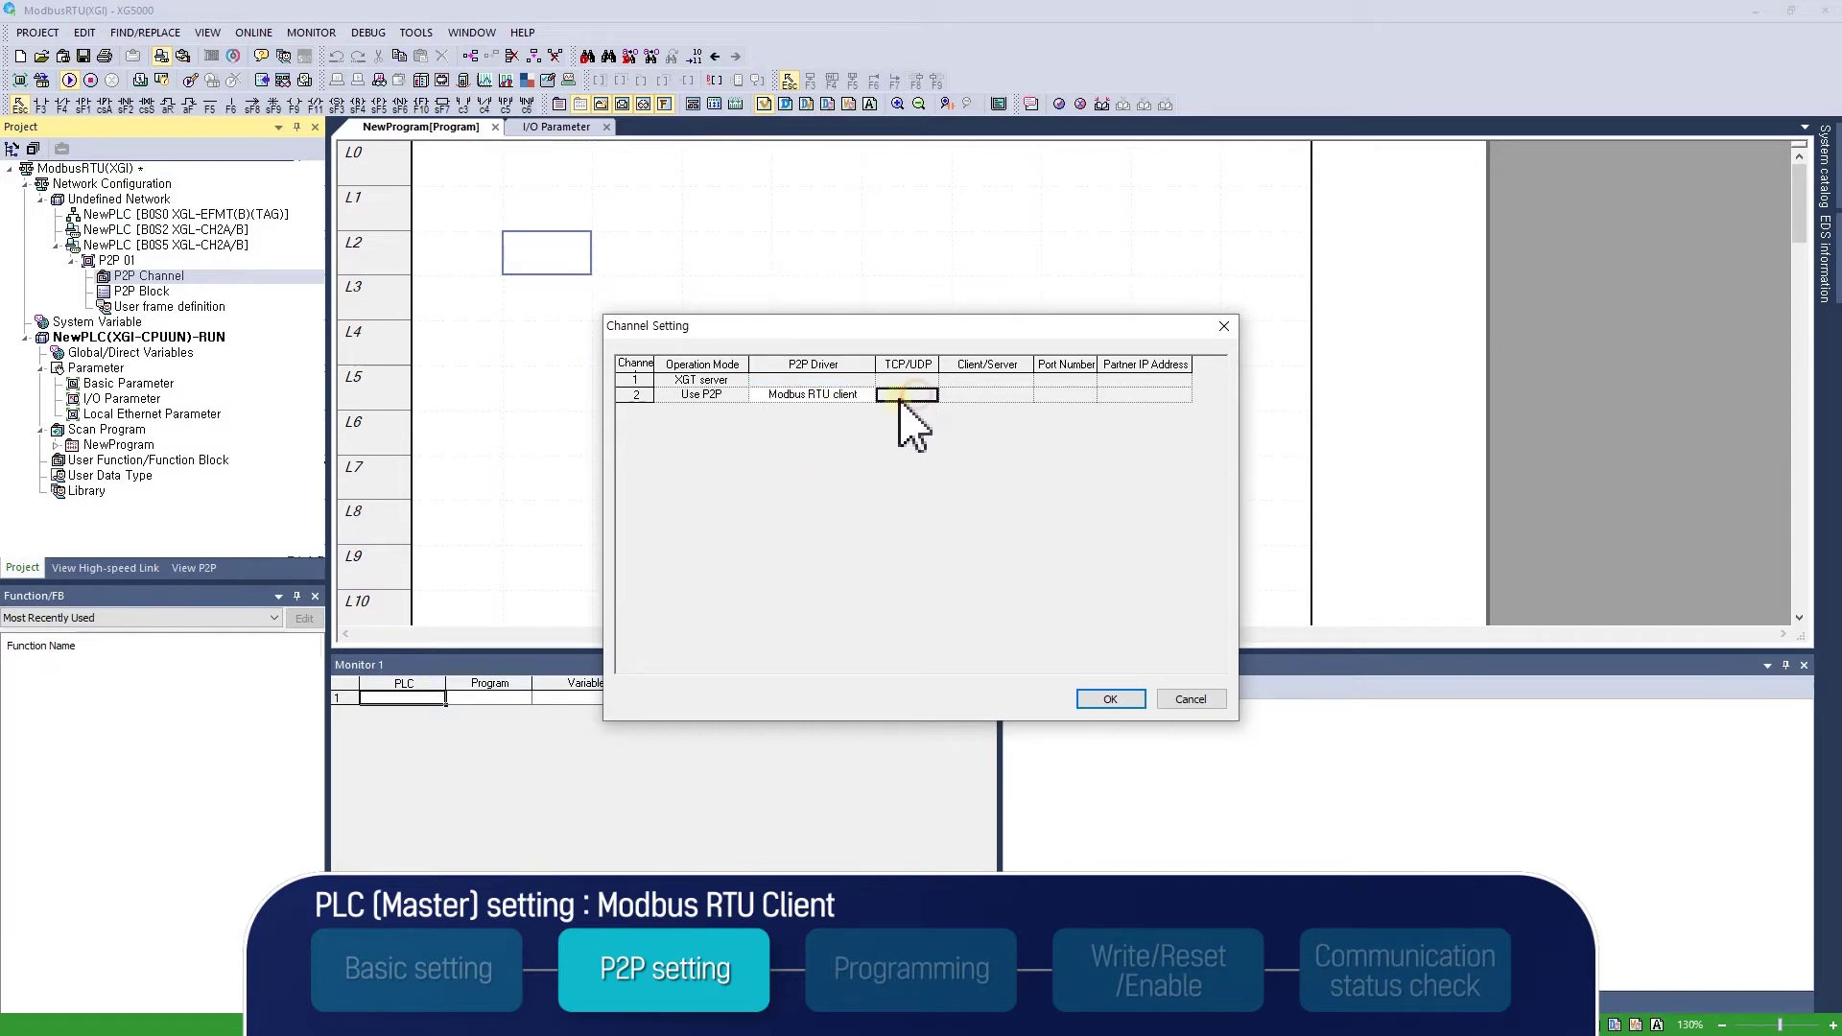
left_click(1109, 699)
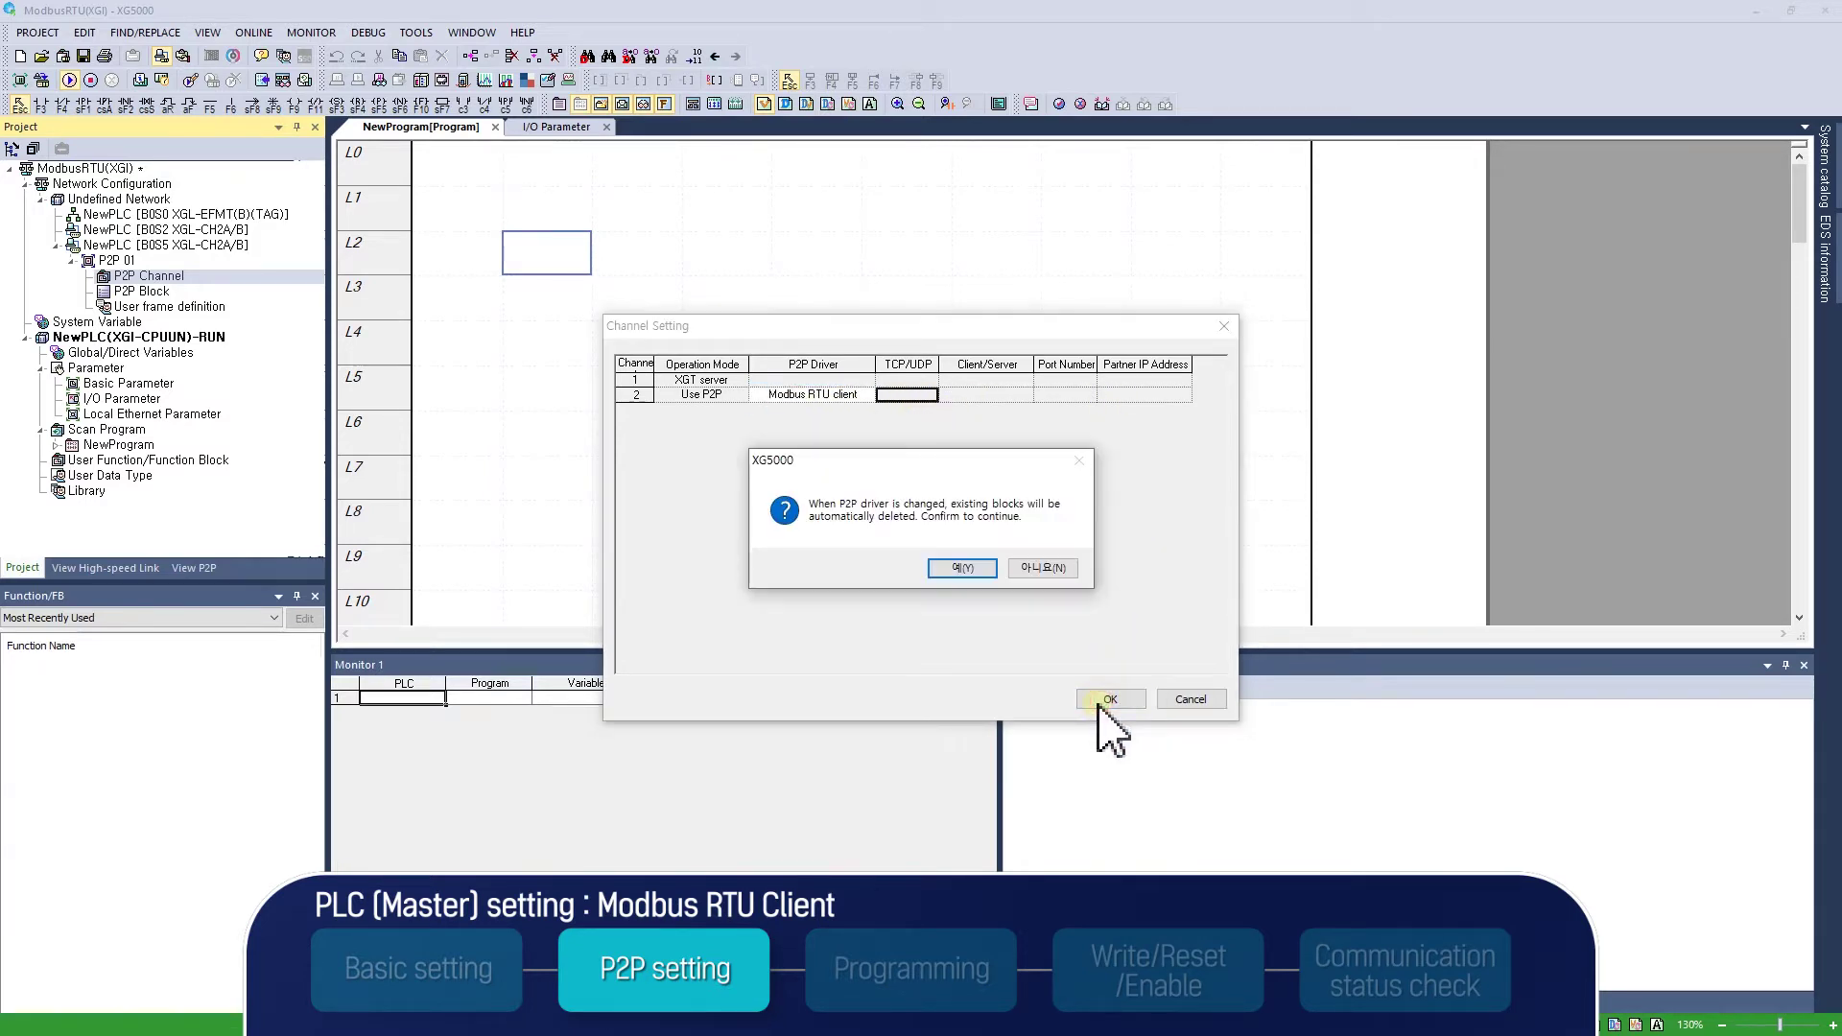
left_click(952, 569)
Open the P2P 01 block table, enlarge the row at index 0 and assign channel 2 to it
left_click(162, 292)
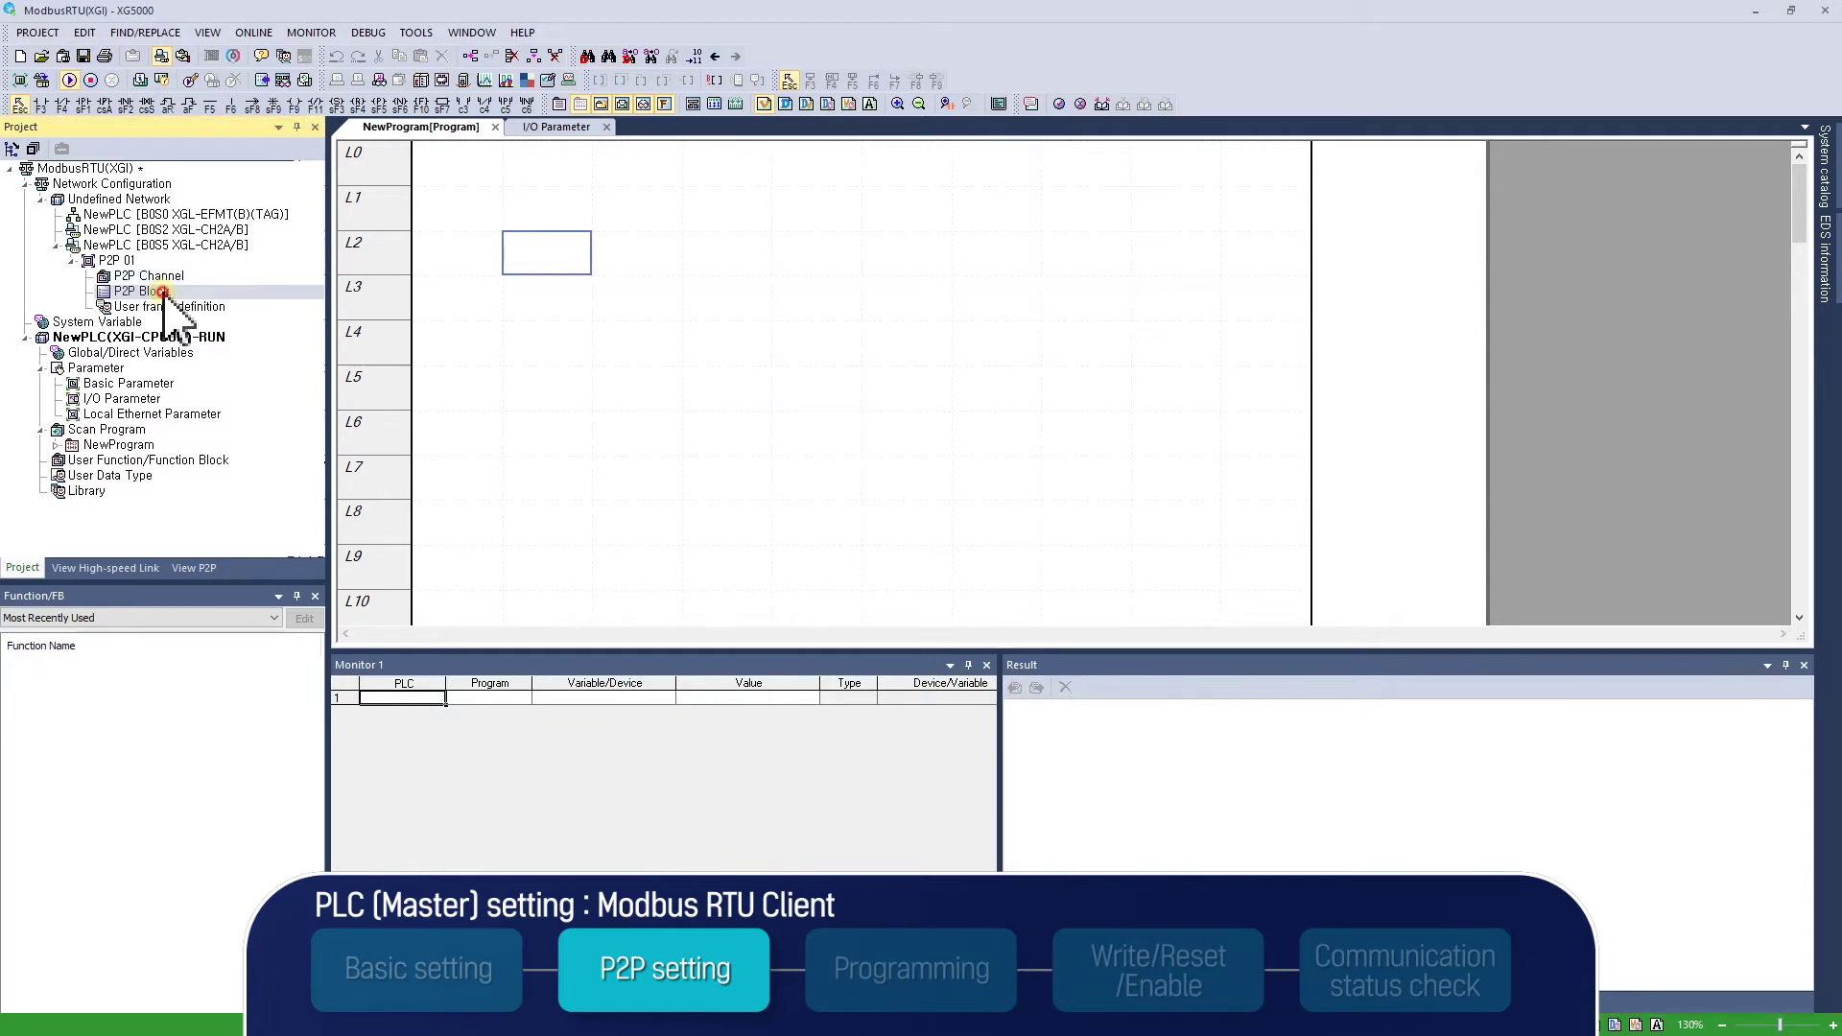
double_click(164, 292)
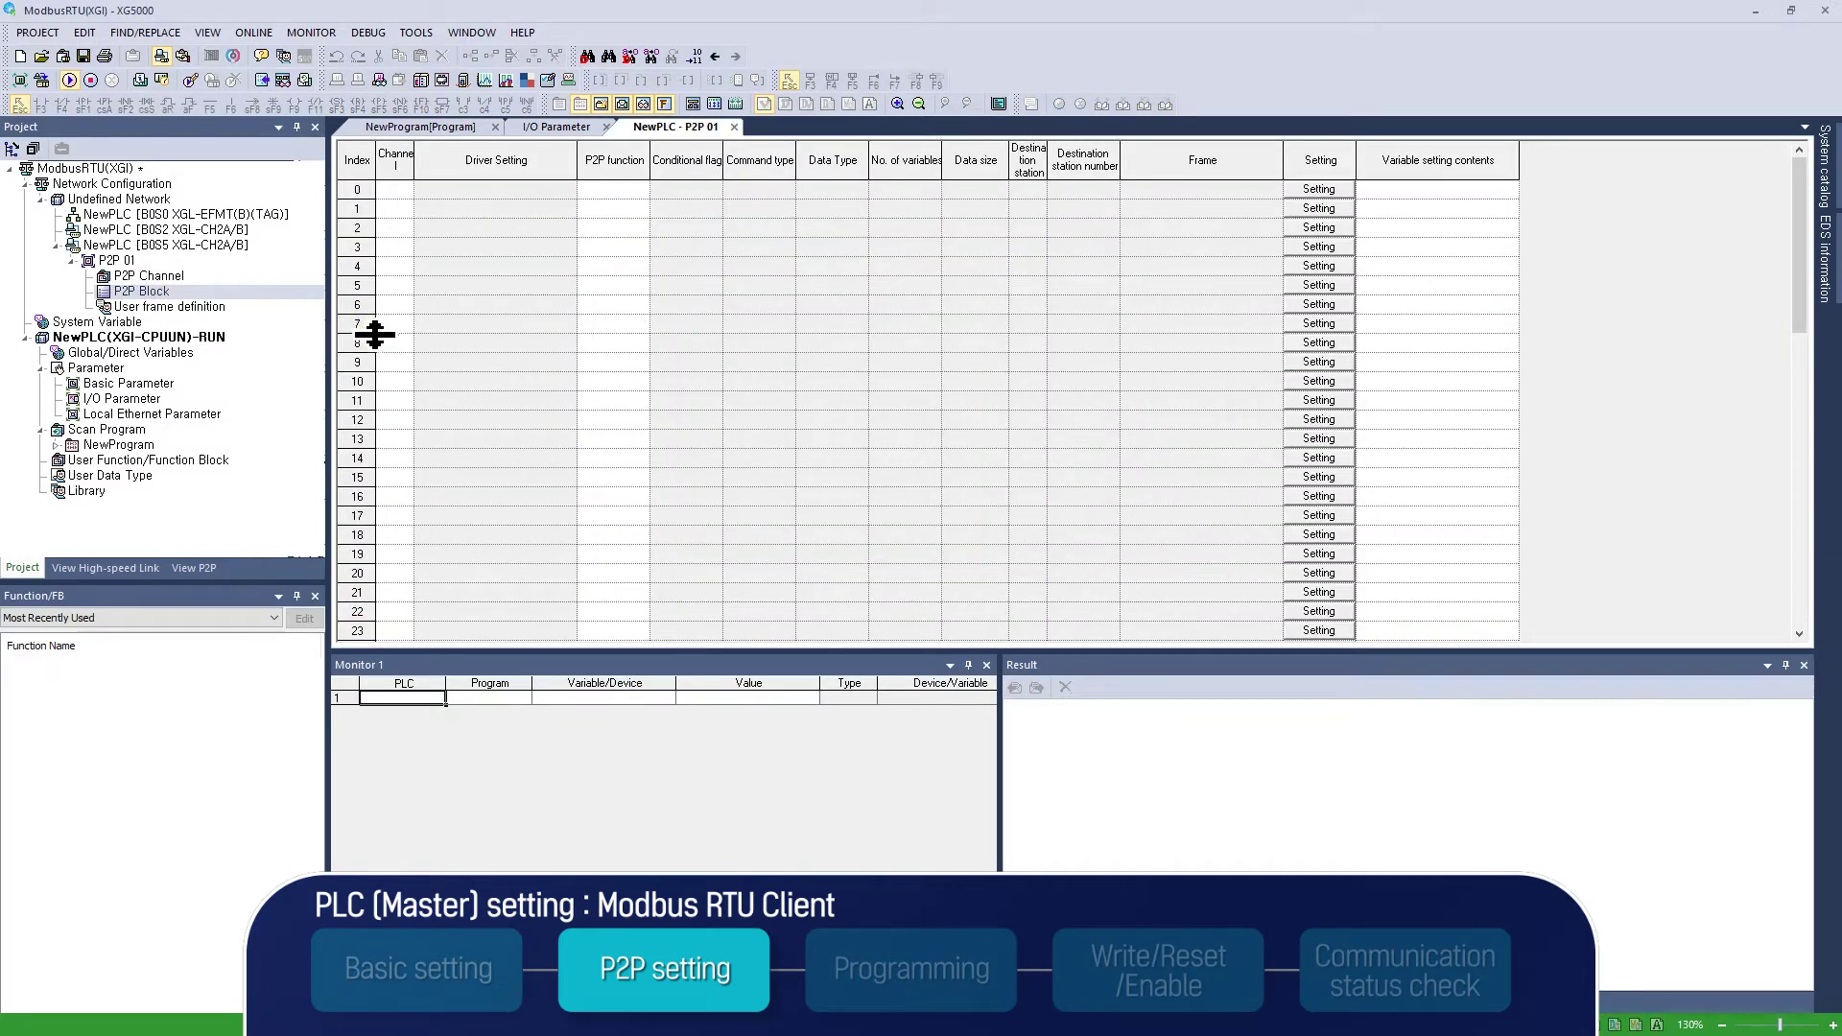
left_click(547, 307)
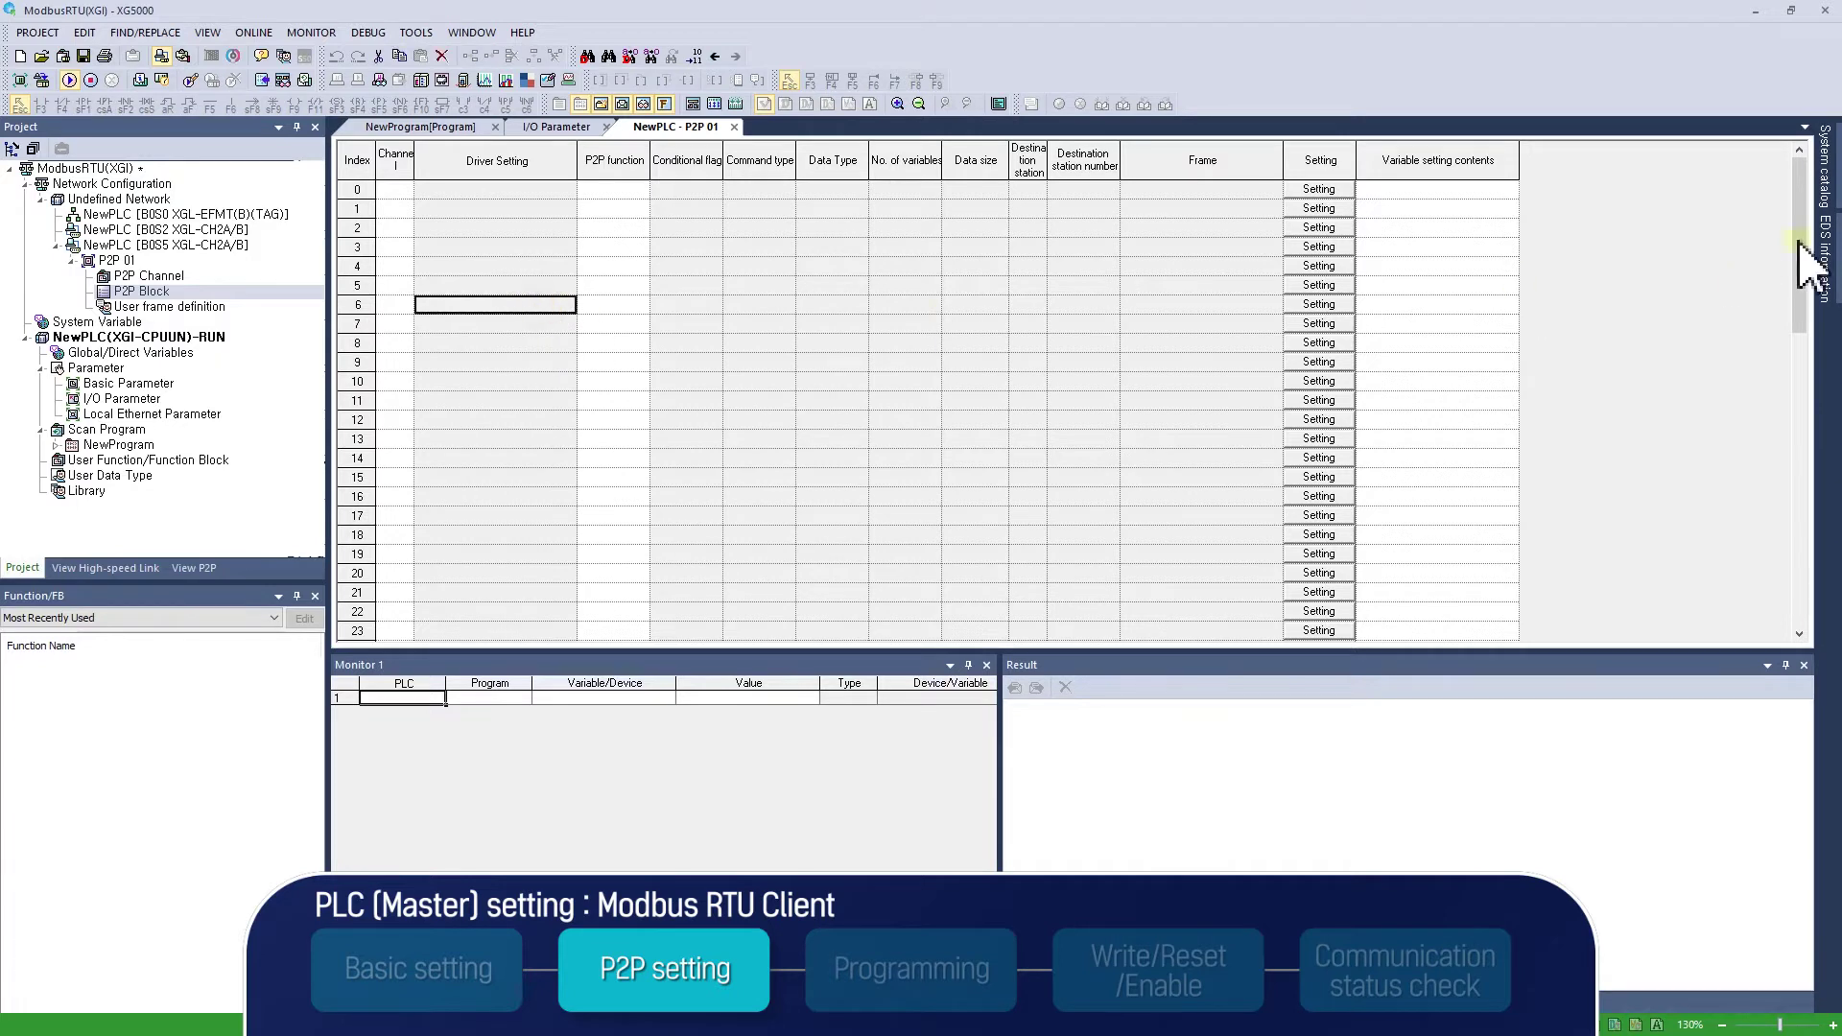
left_click_drag(1804, 265, 1778, 213)
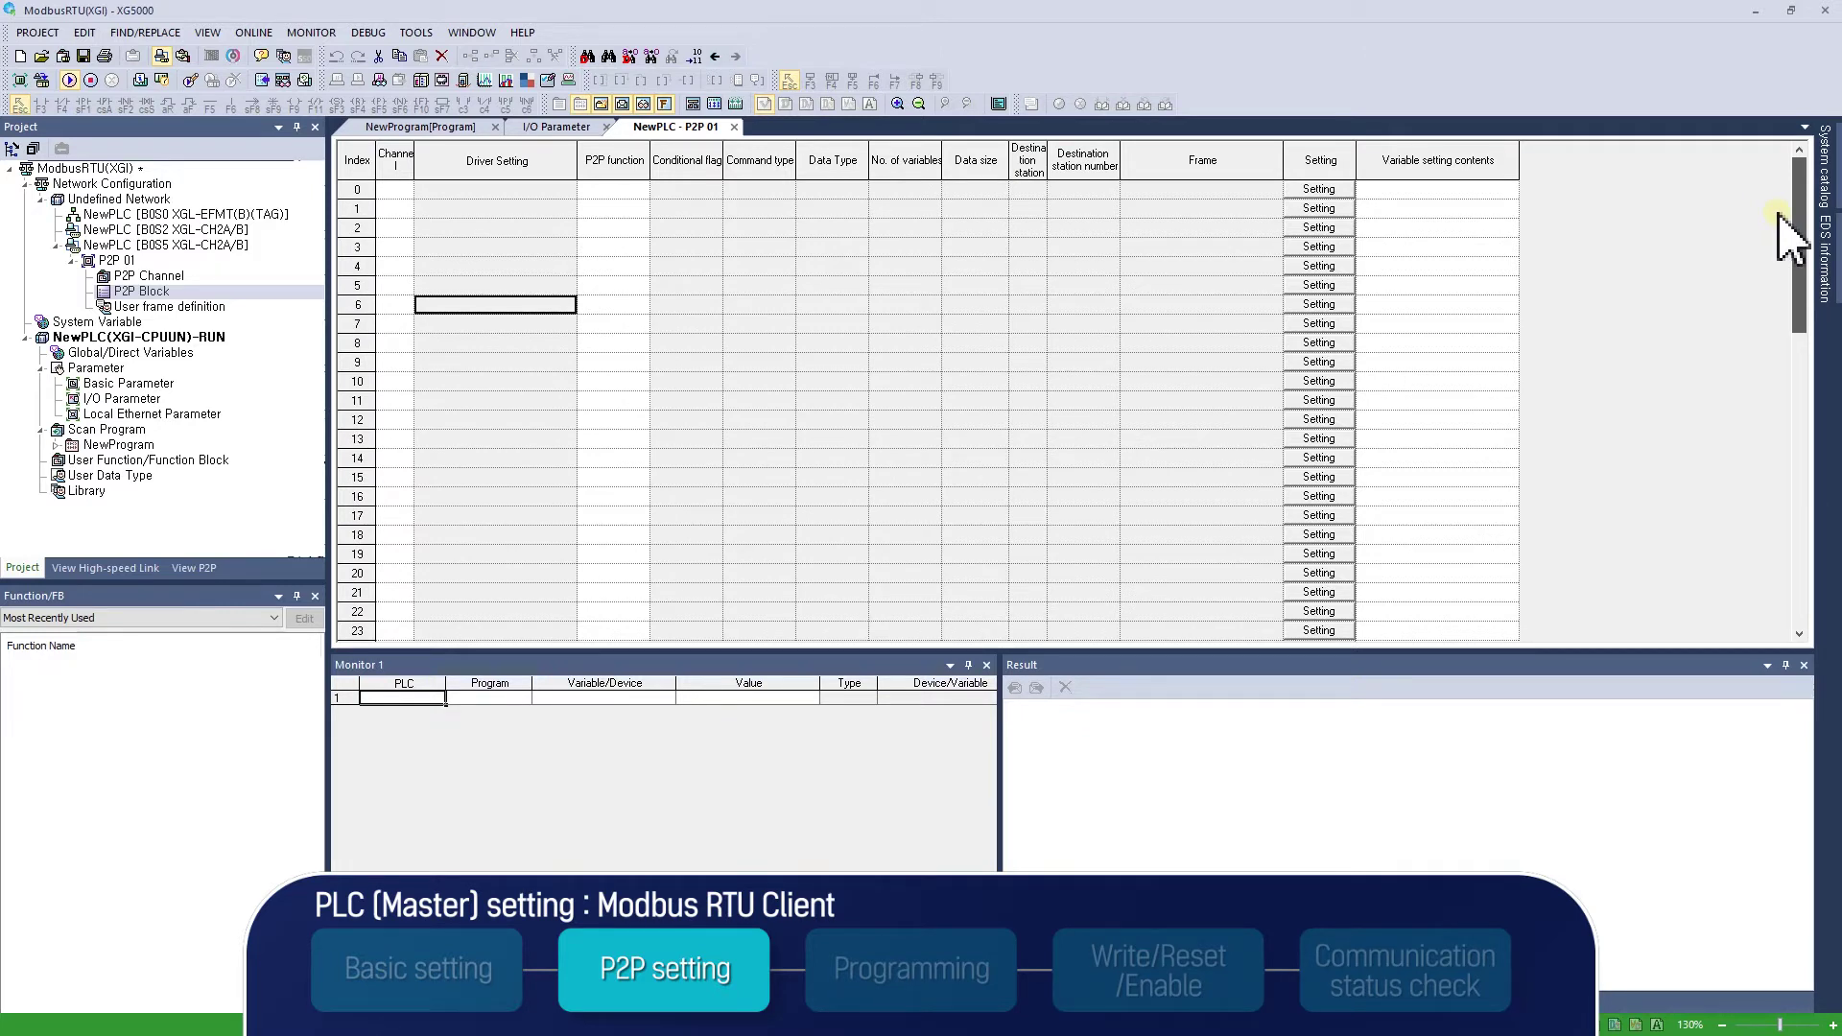
left_click(355, 190)
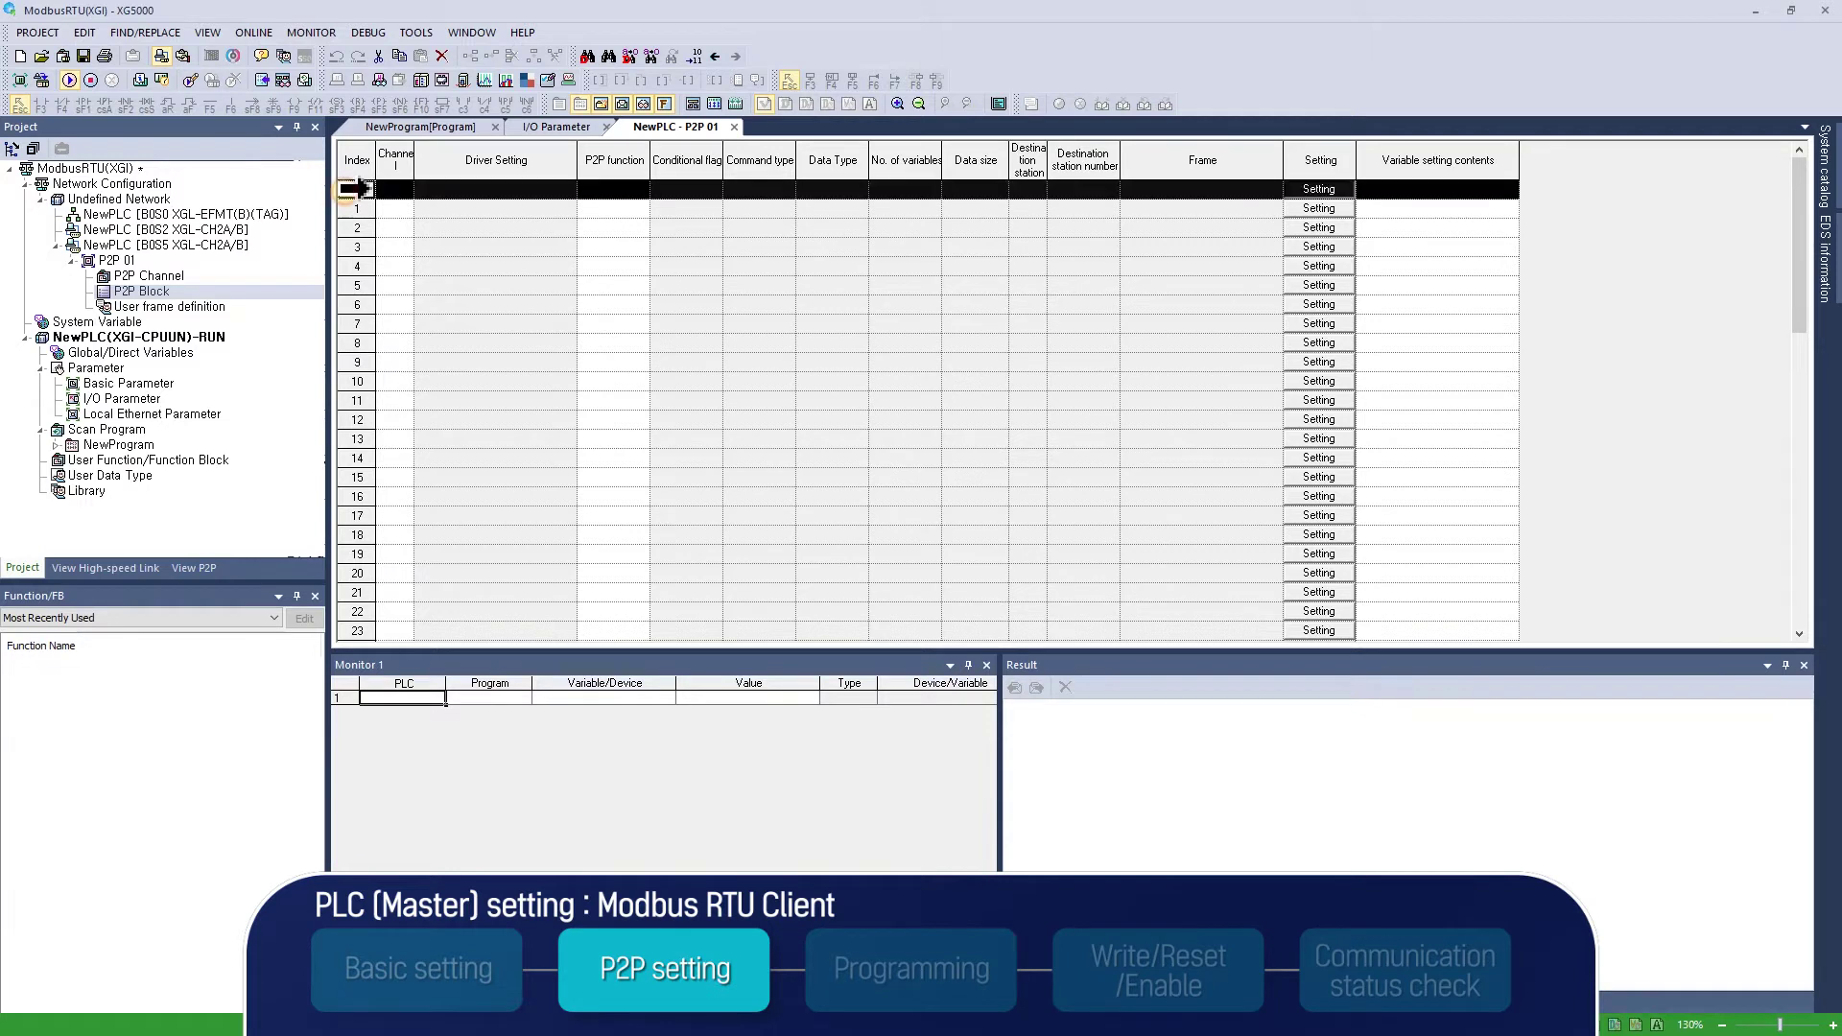
left_click_drag(350, 205, 349, 247)
left_click(473, 235)
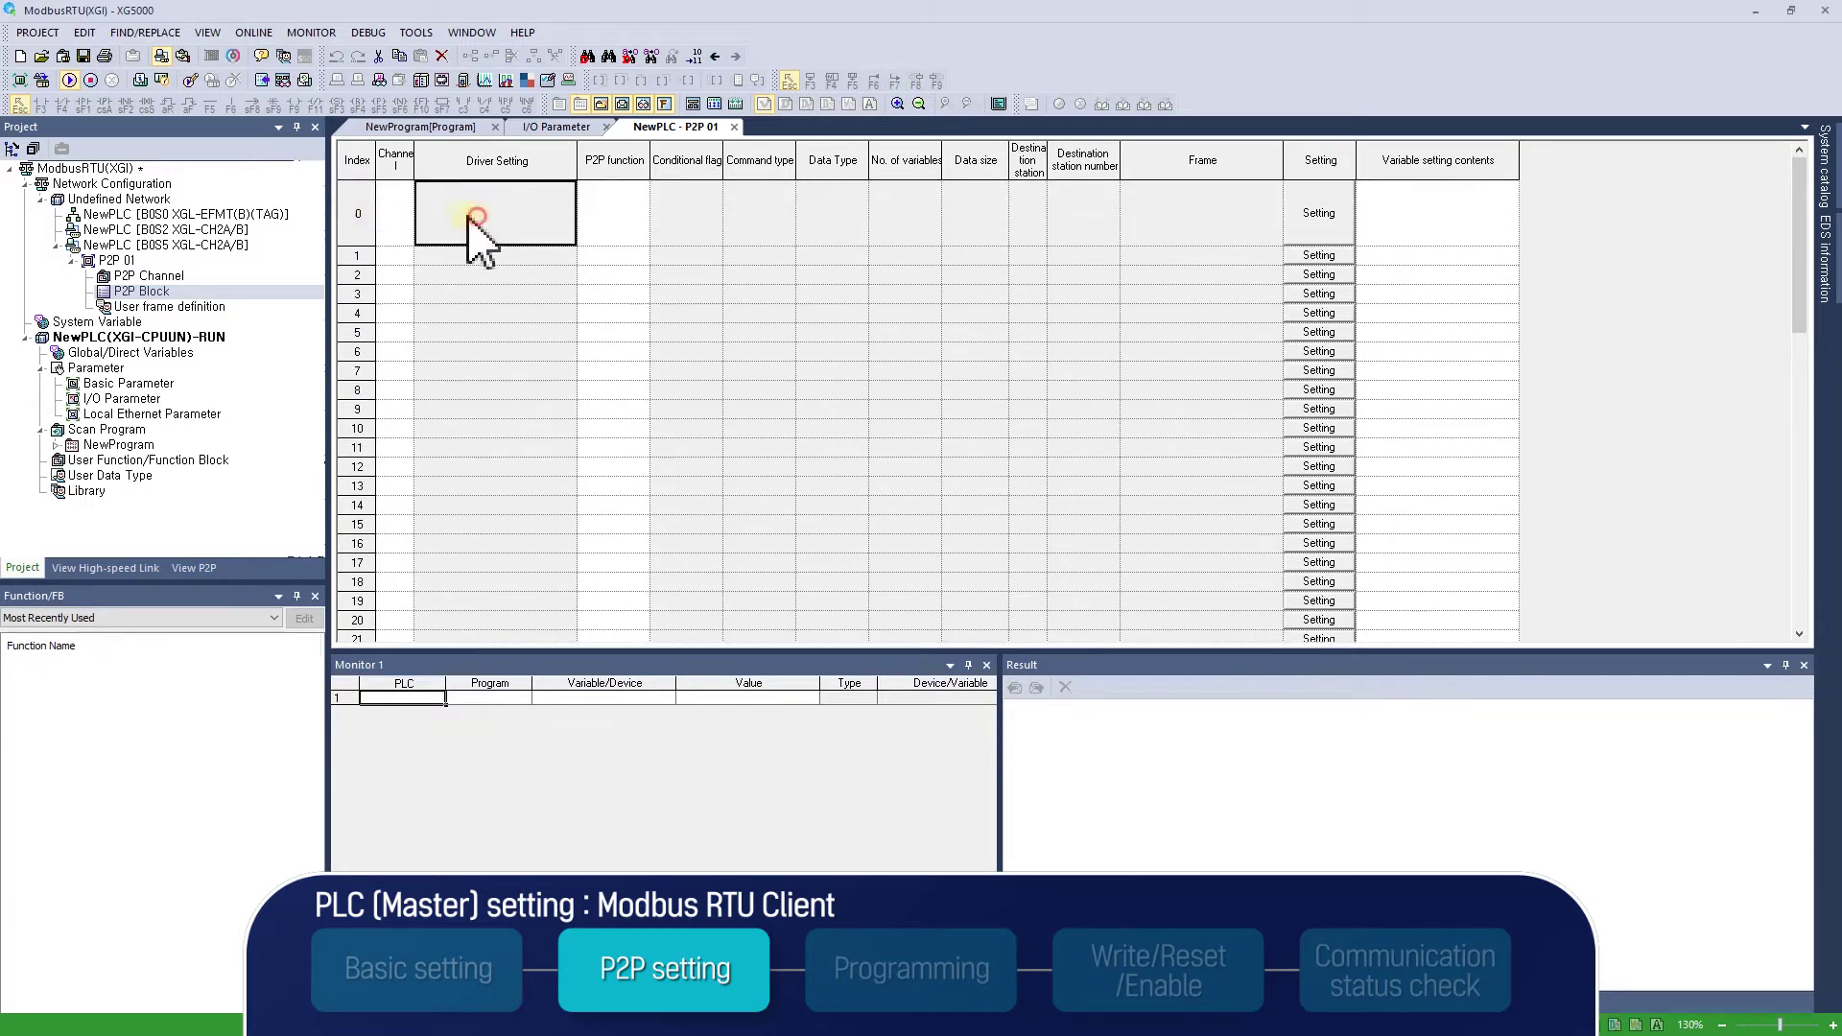
left_click(406, 213)
left_click(403, 258)
left_click(389, 269)
left_click(593, 227)
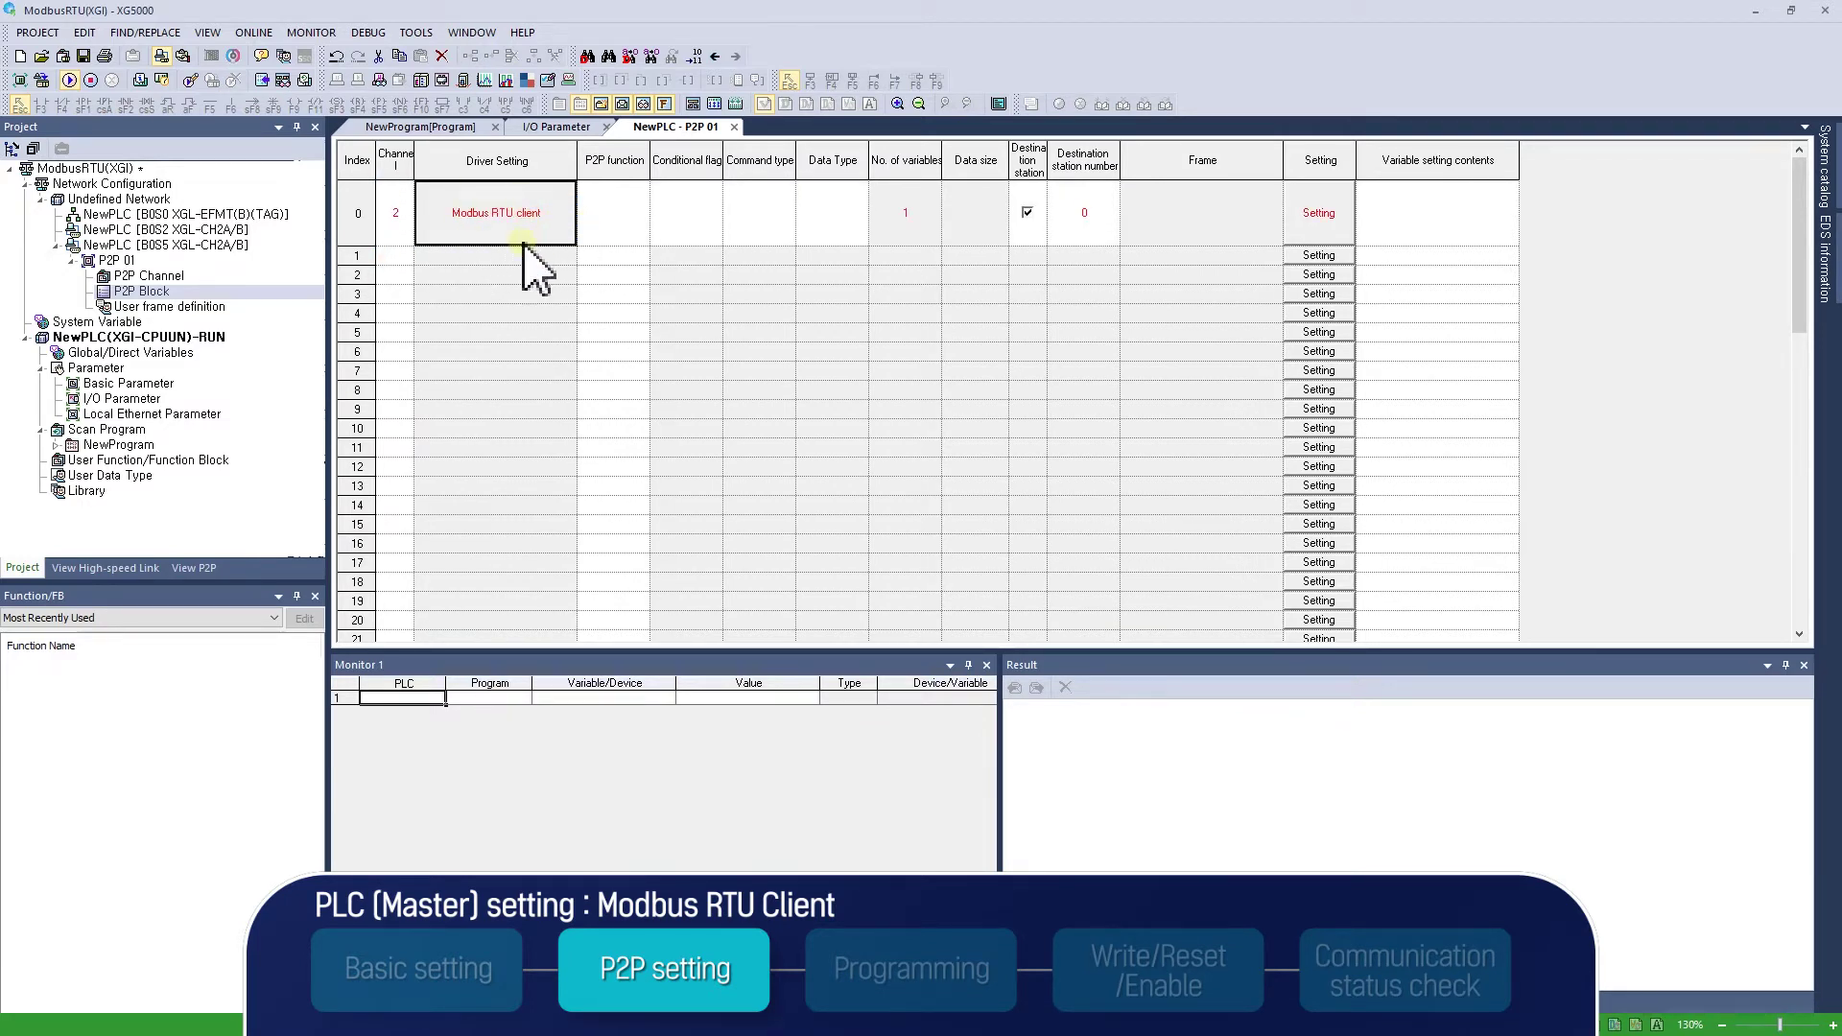
Reopen the P2P channel settings to check the driver assigned to channel 2, and close them
double_click(151, 276)
left_click_drag(763, 331, 602, 295)
left_click(649, 362)
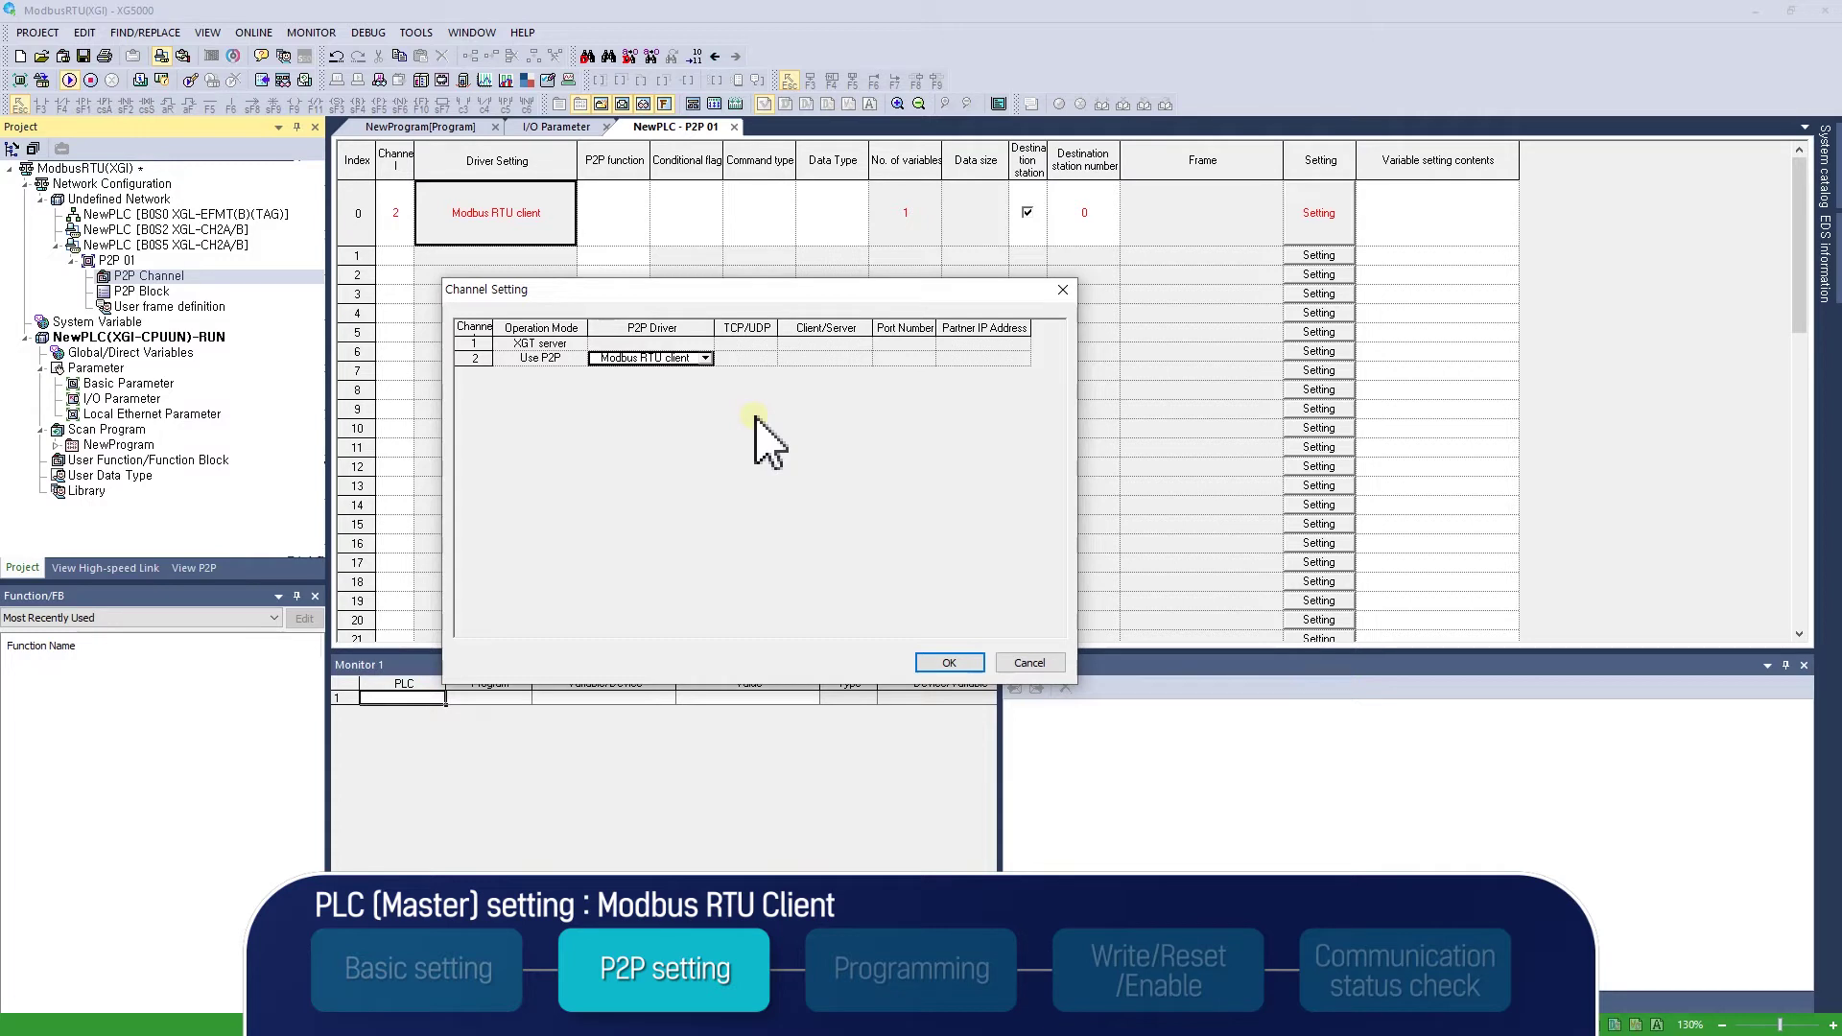
left_click(947, 662)
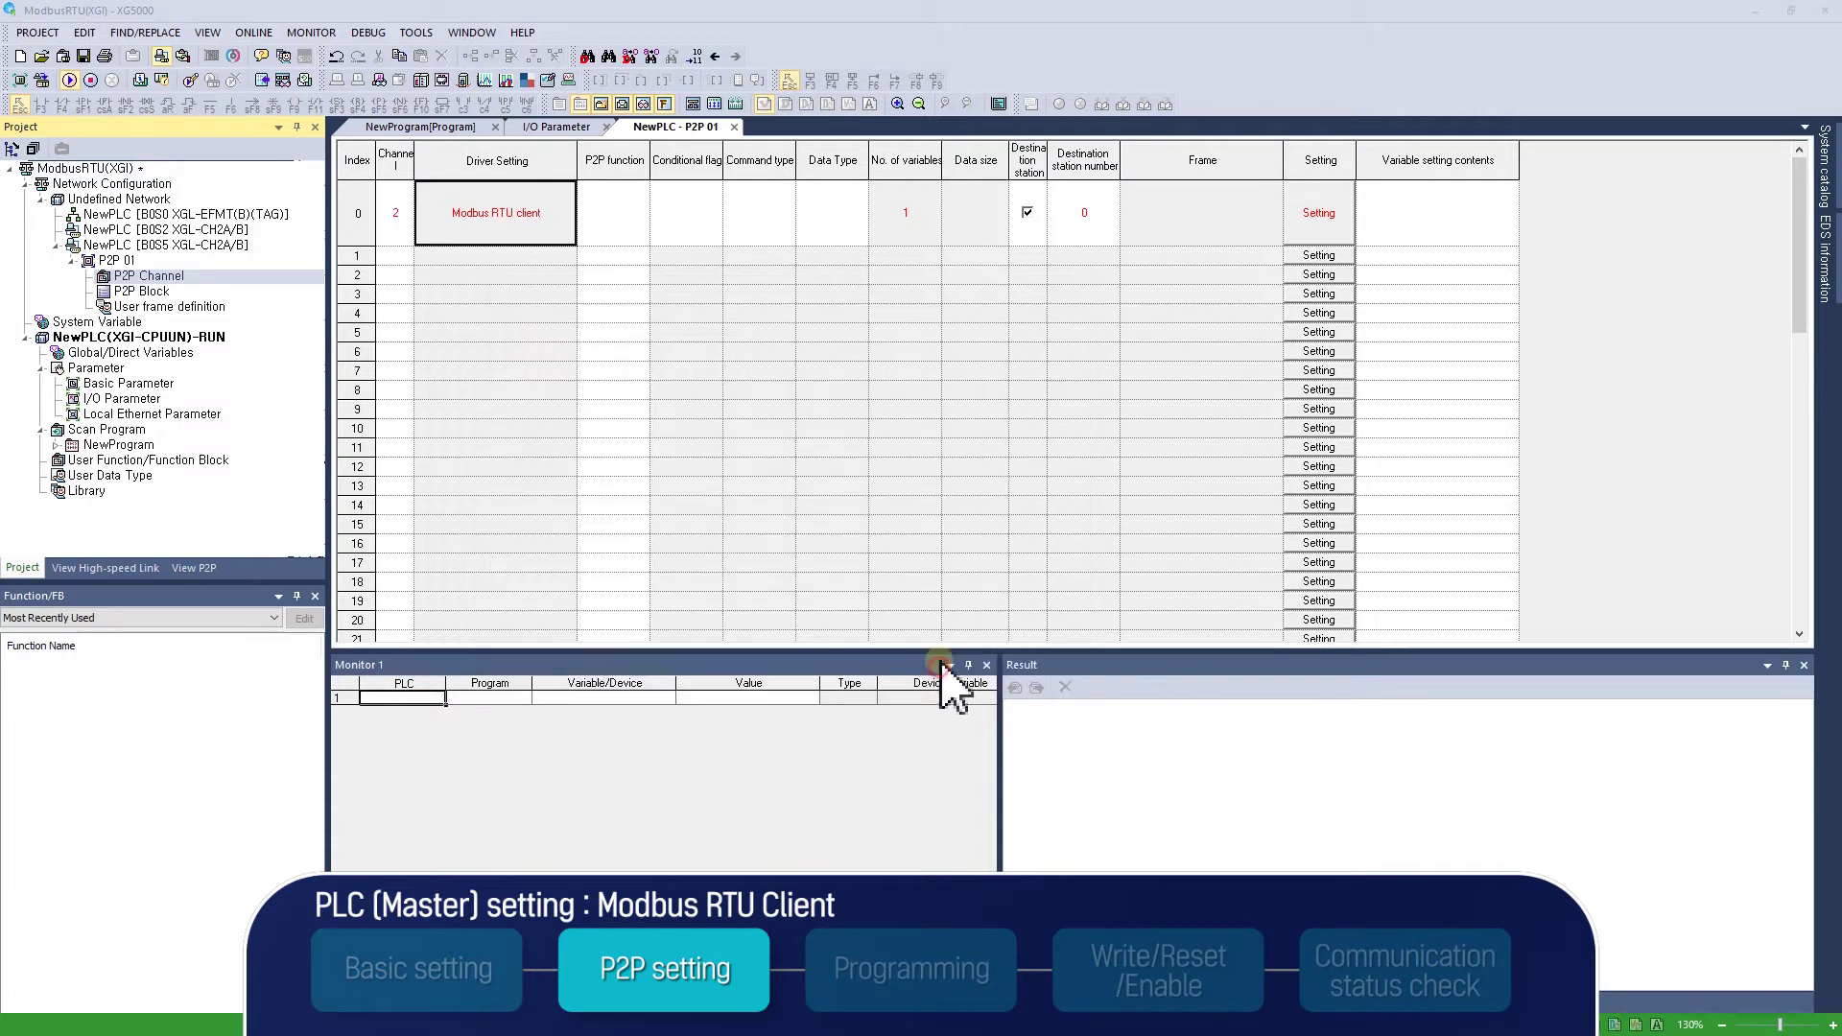
Set the P2P function of the index 0 block to WRITE and its conditional flag to _T1S
left_click(633, 211)
left_click(640, 215)
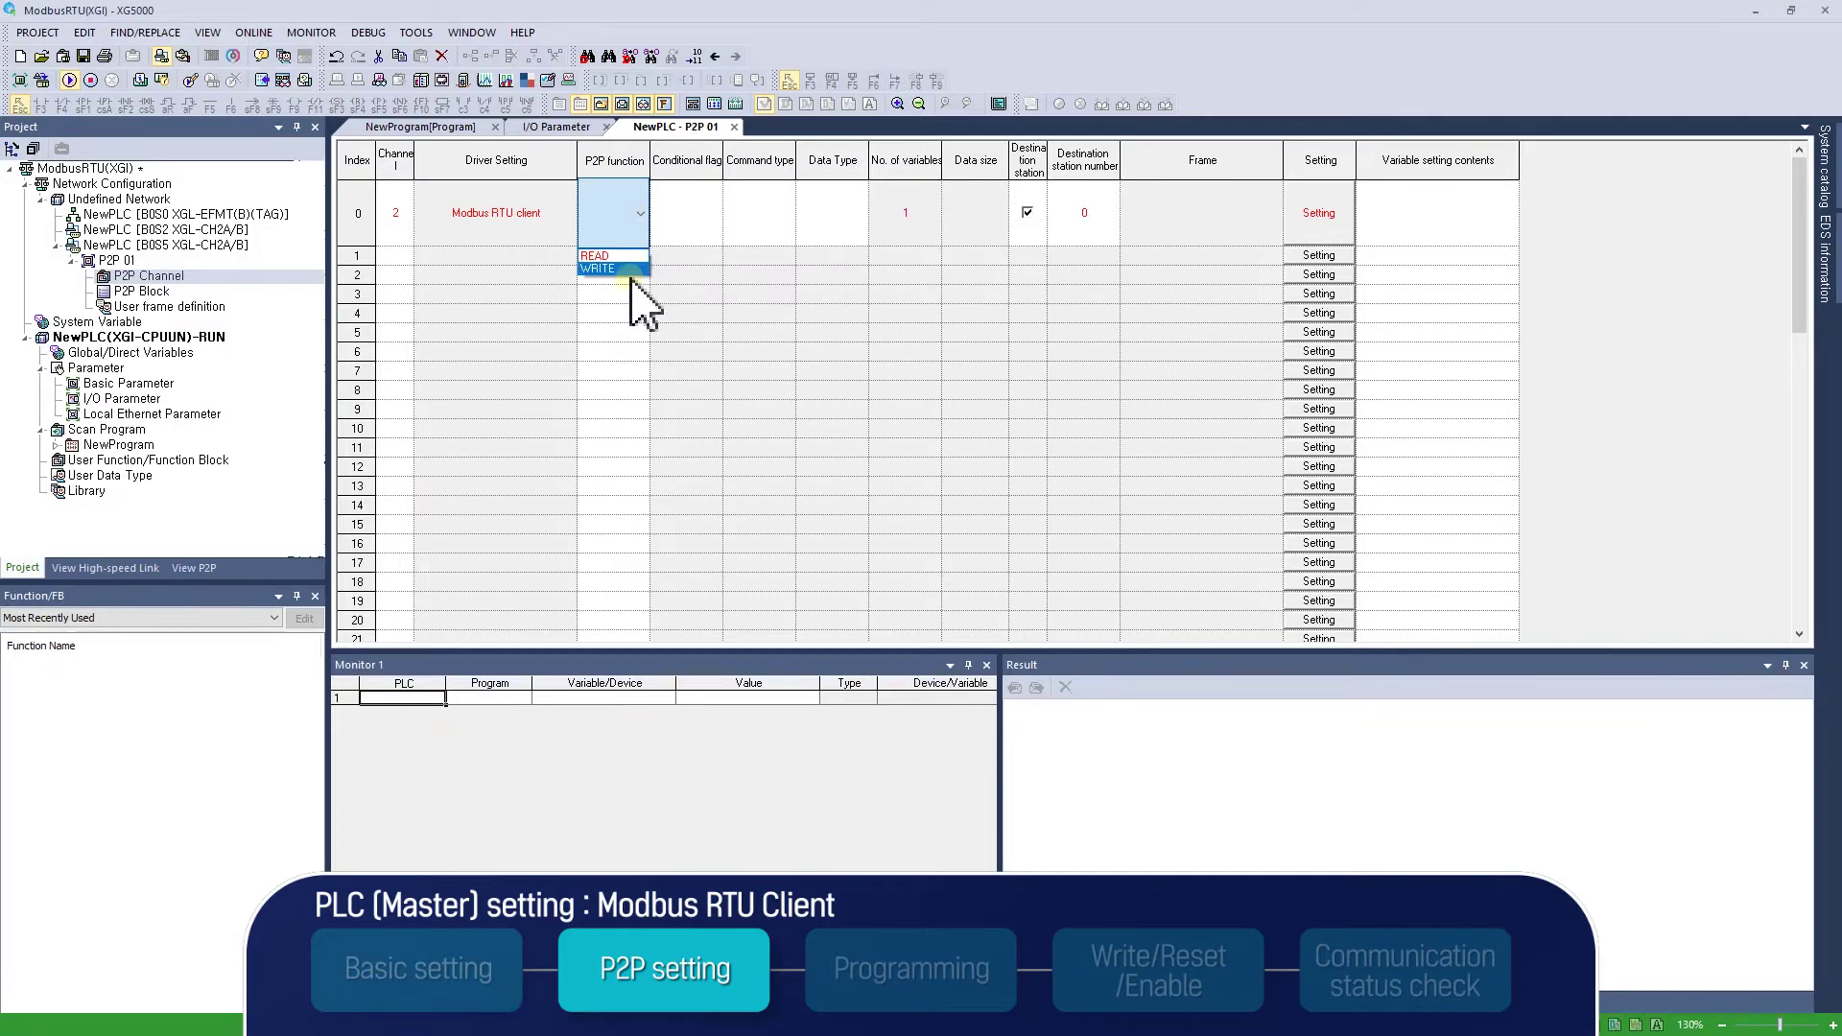
left_click(629, 271)
left_click(715, 238)
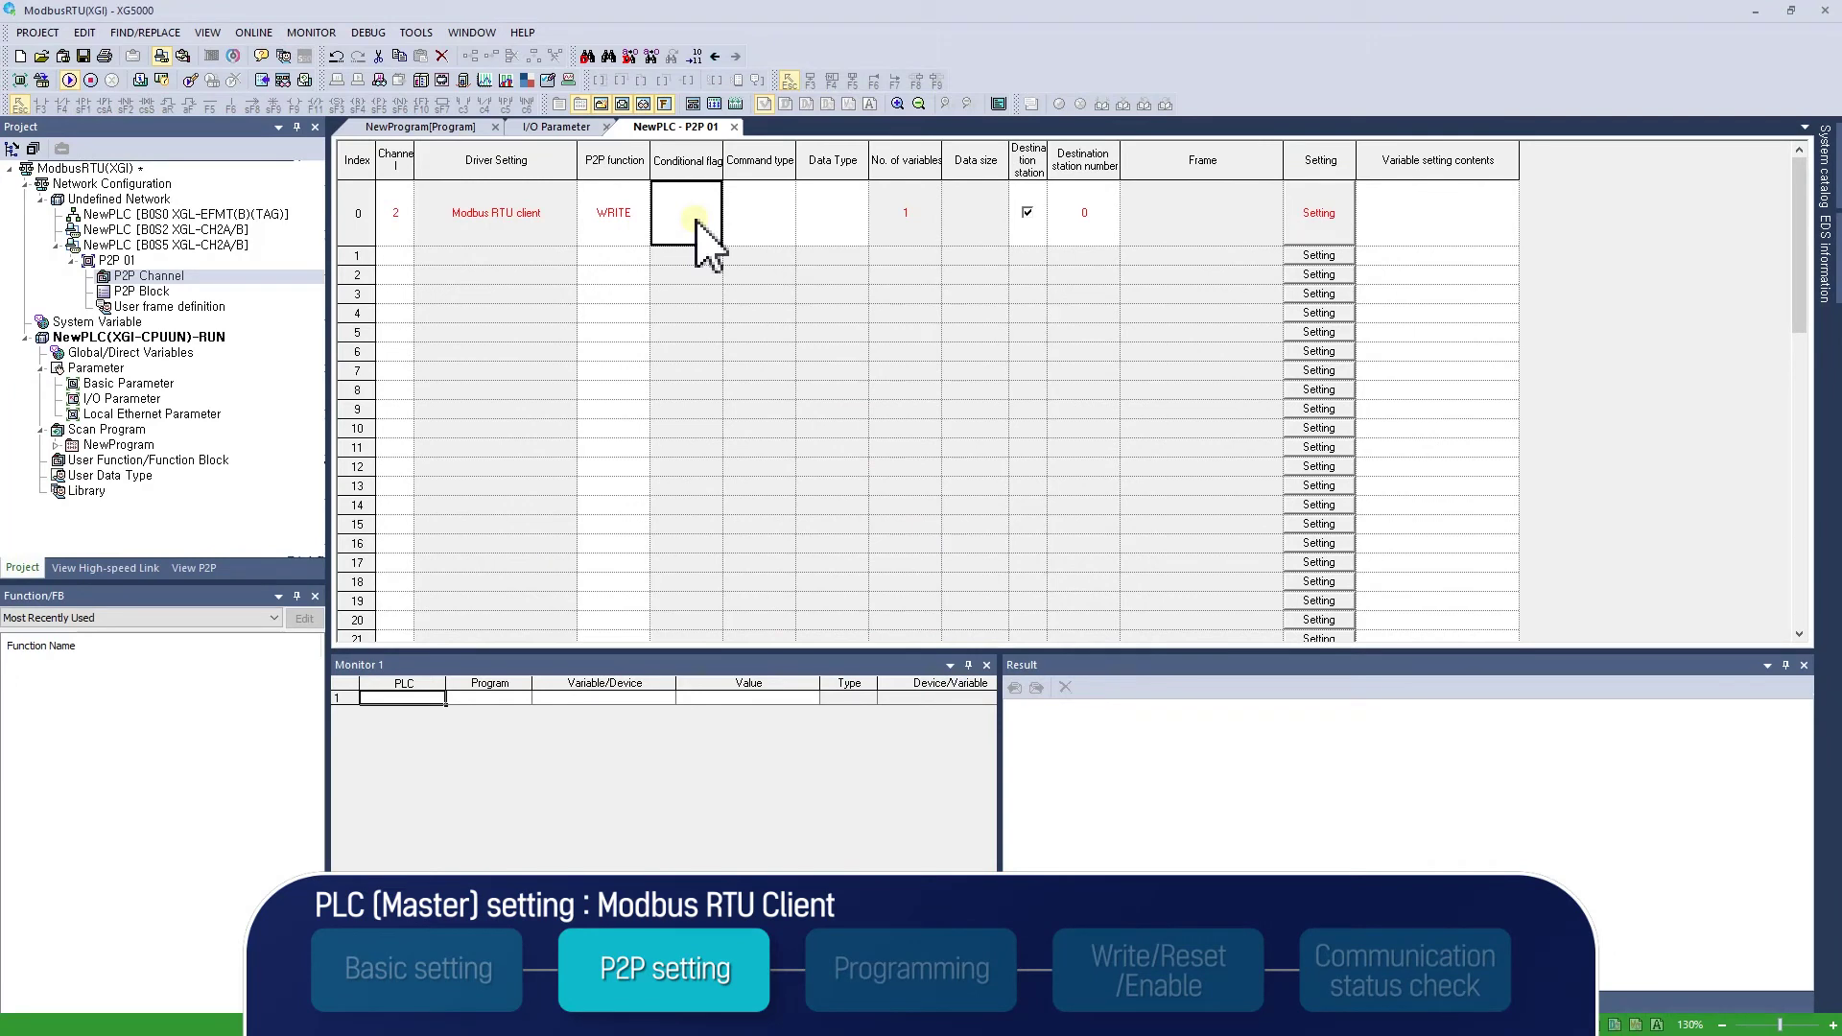
double_click(698, 223)
type("_t1s")
key("Return")
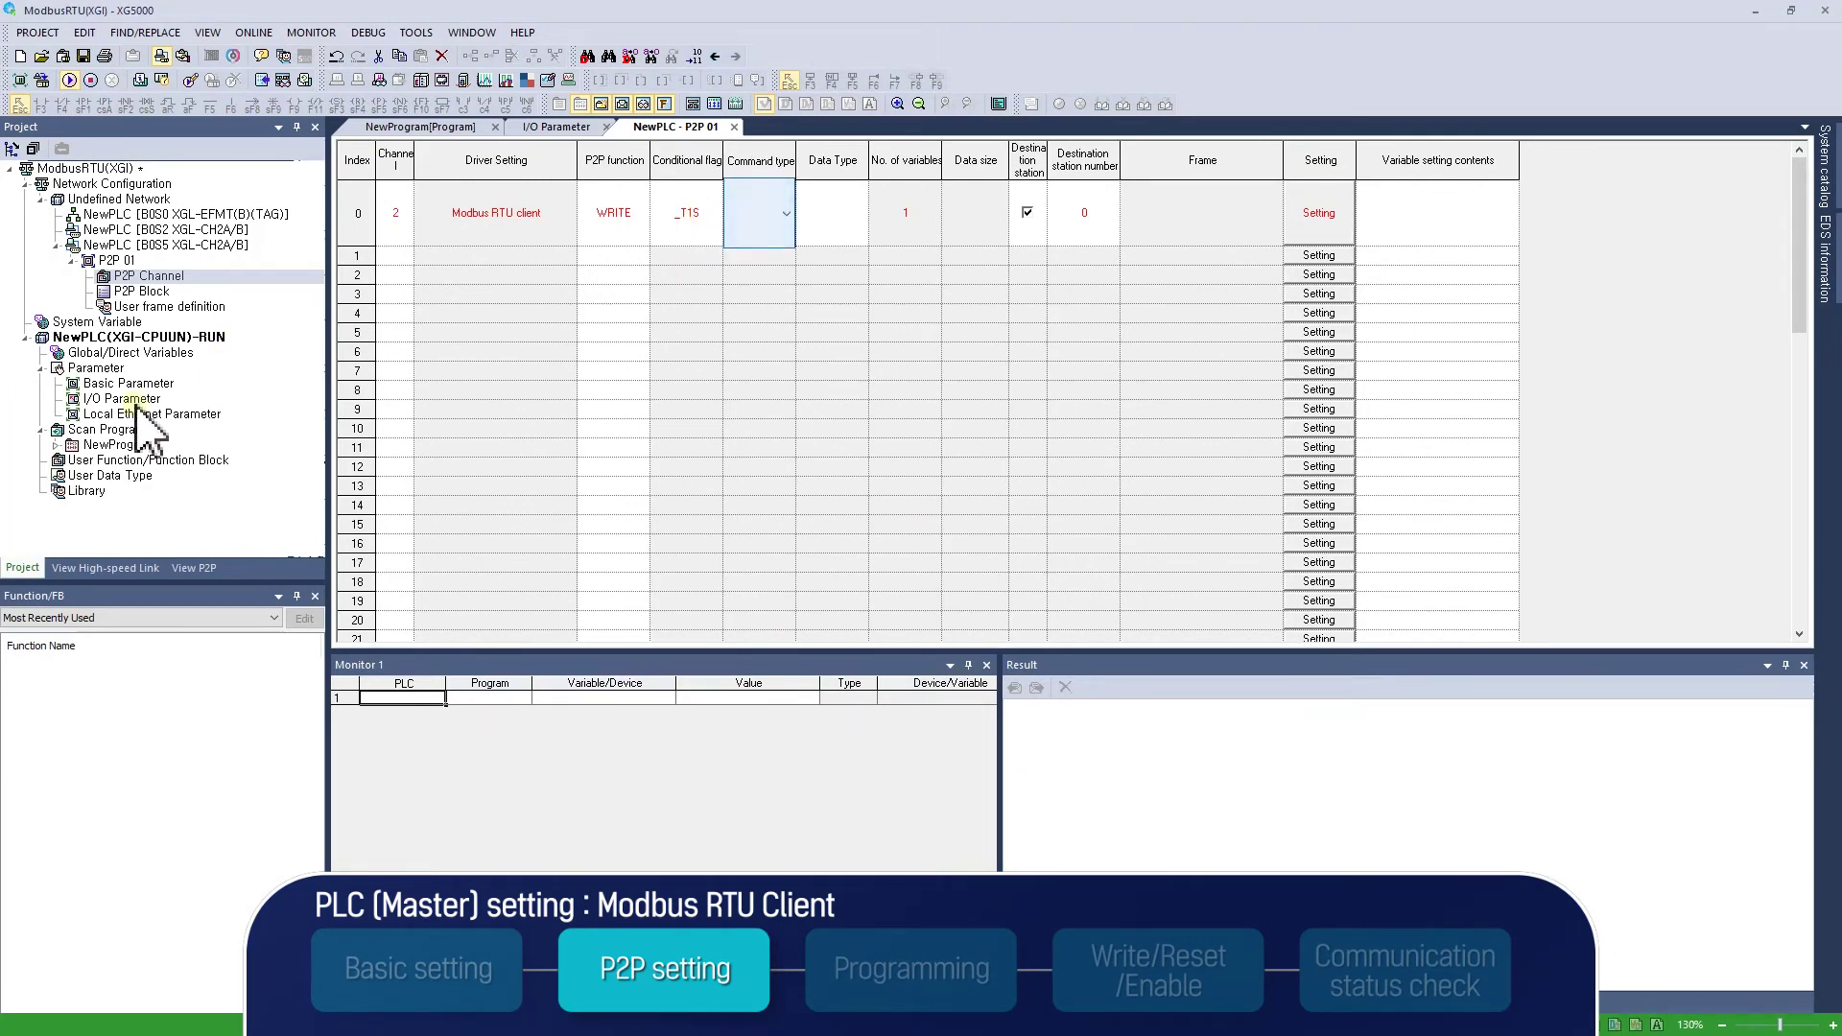
Look up the flag's address in the global/direct variables and set the index 0 block's conditional flag to %FX147
double_click(130, 353)
left_click(627, 157)
left_click_drag(1783, 277, 1784, 543)
left_click(835, 484)
left_click(615, 483)
left_click(675, 127)
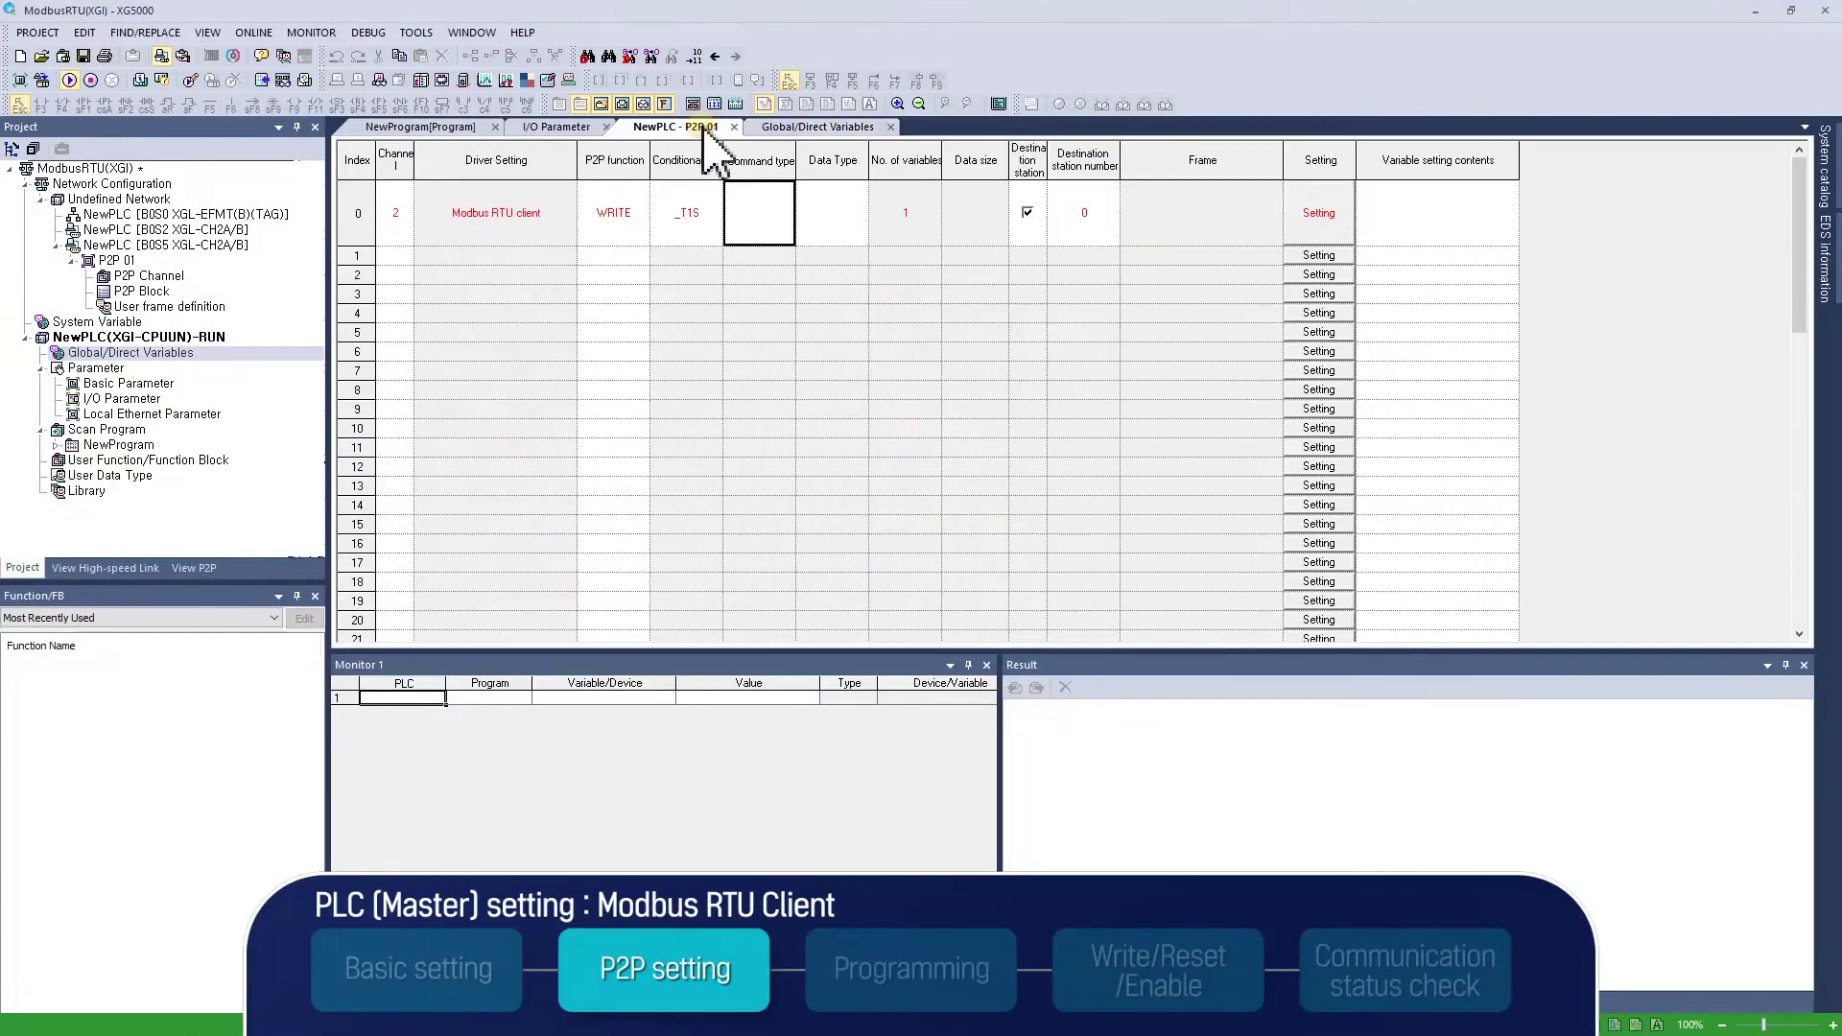
double_click(693, 187)
type("fx147")
key("Tab")
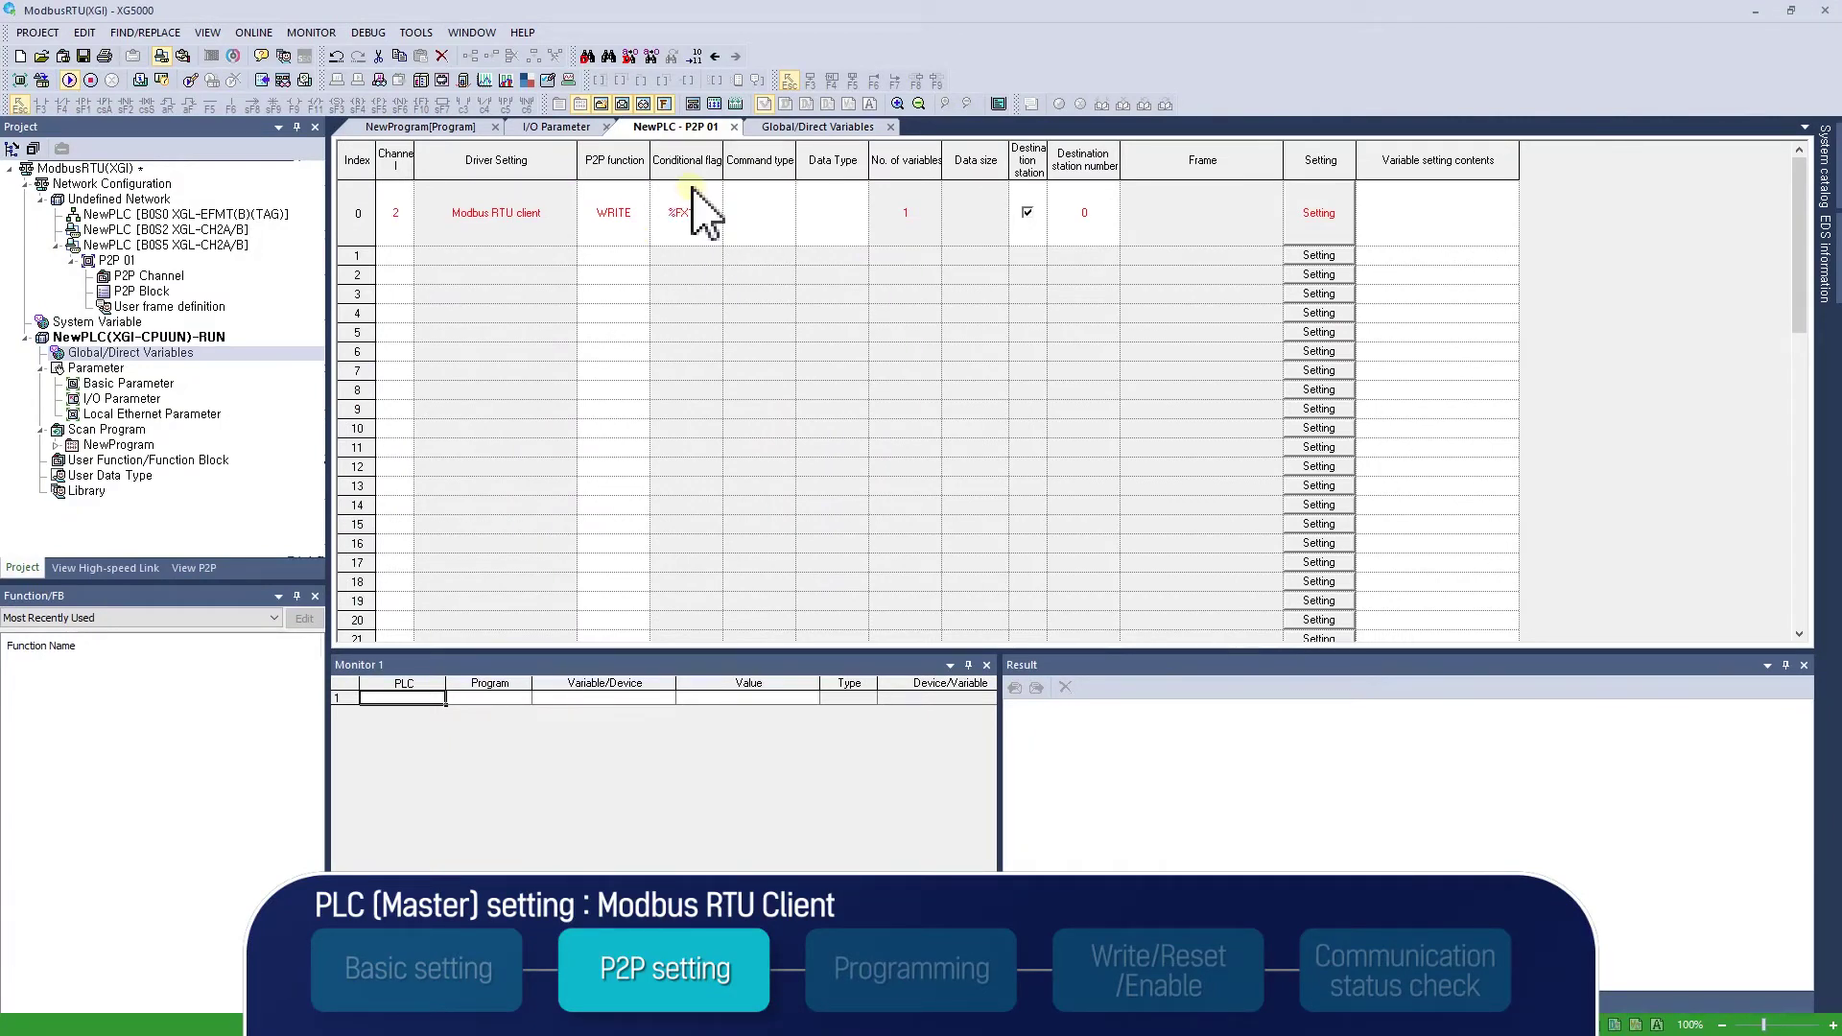
Set the index 0 block's command type to Continuous and its data type to WORD
left_click(787, 214)
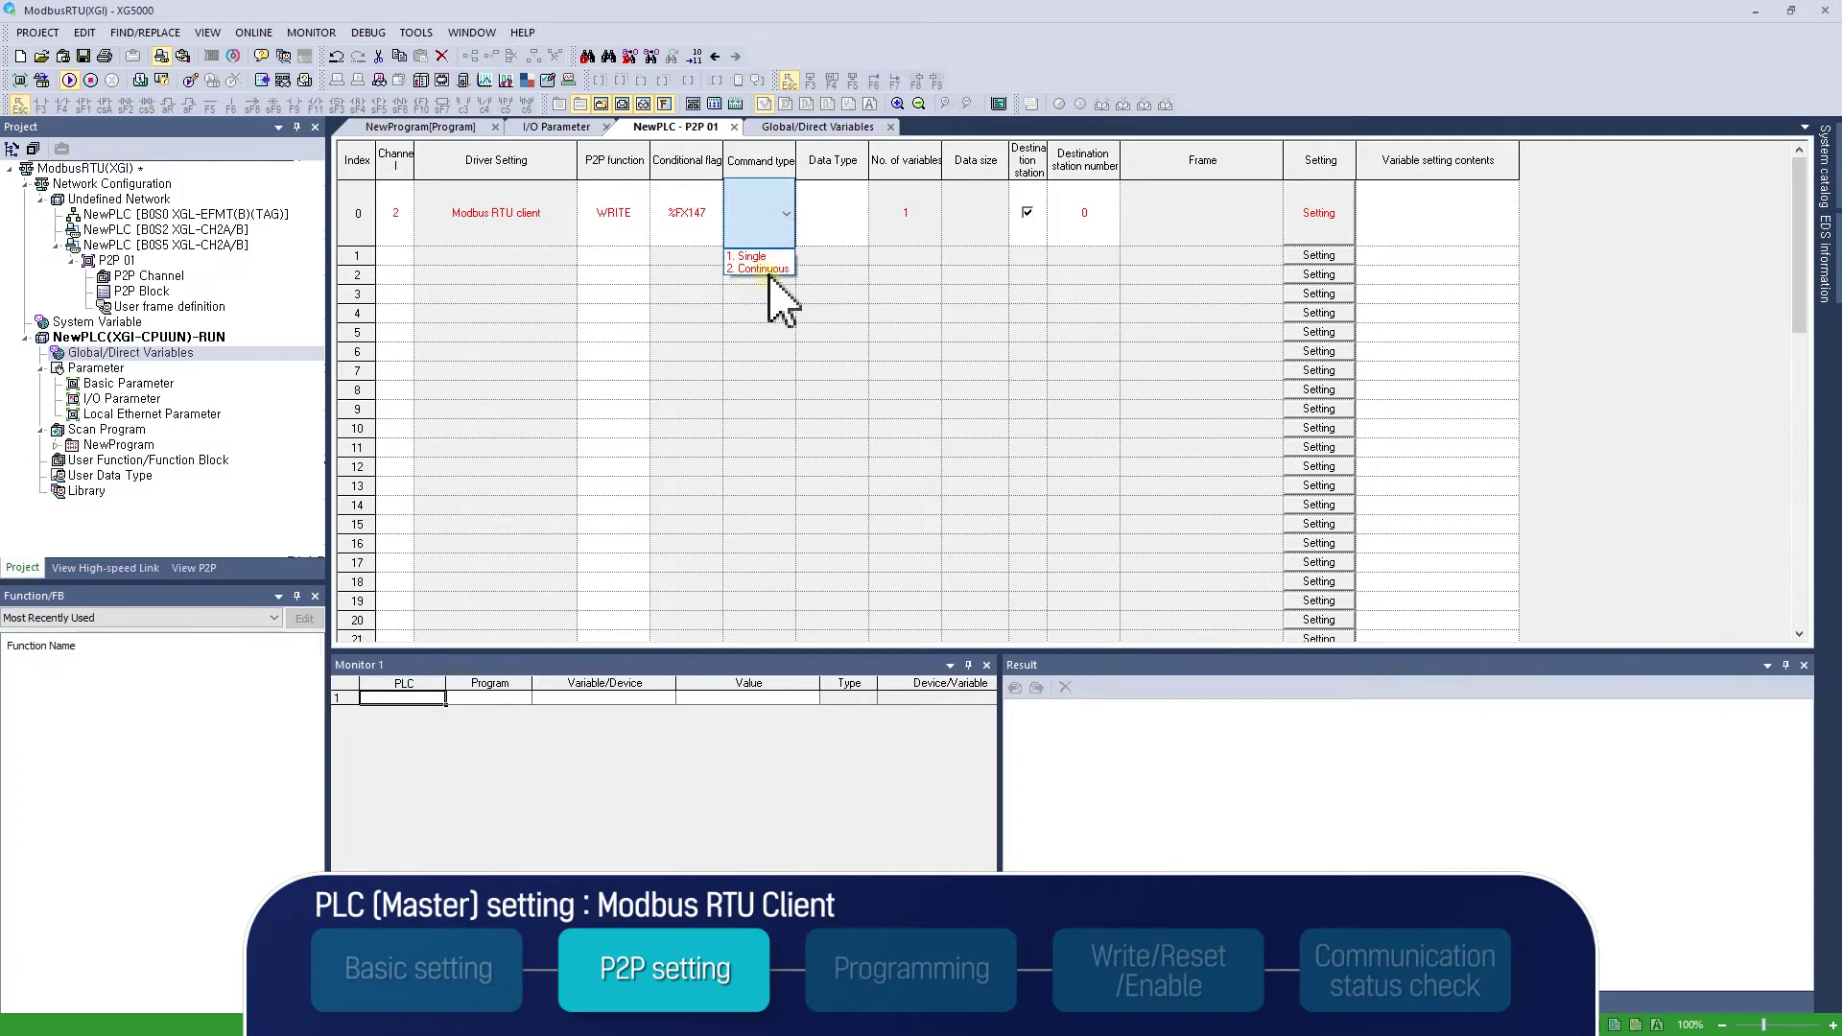
left_click(764, 270)
left_click(863, 232)
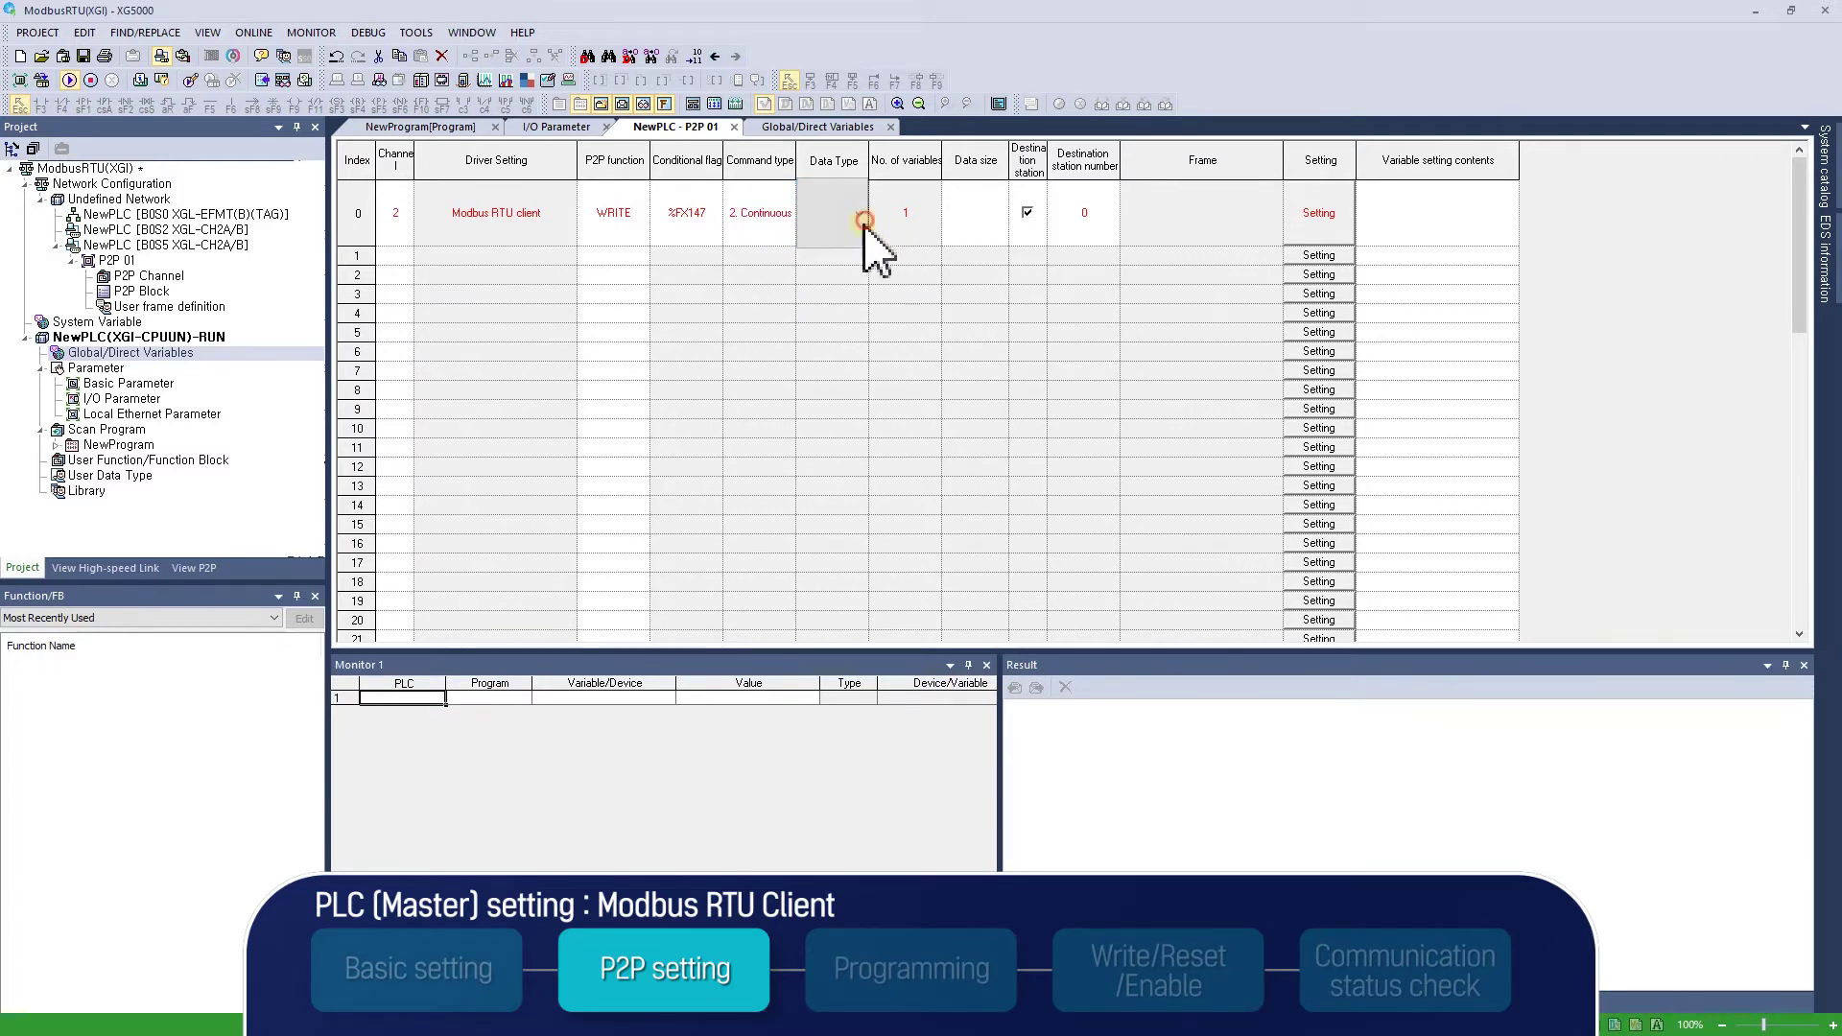
left_click(845, 266)
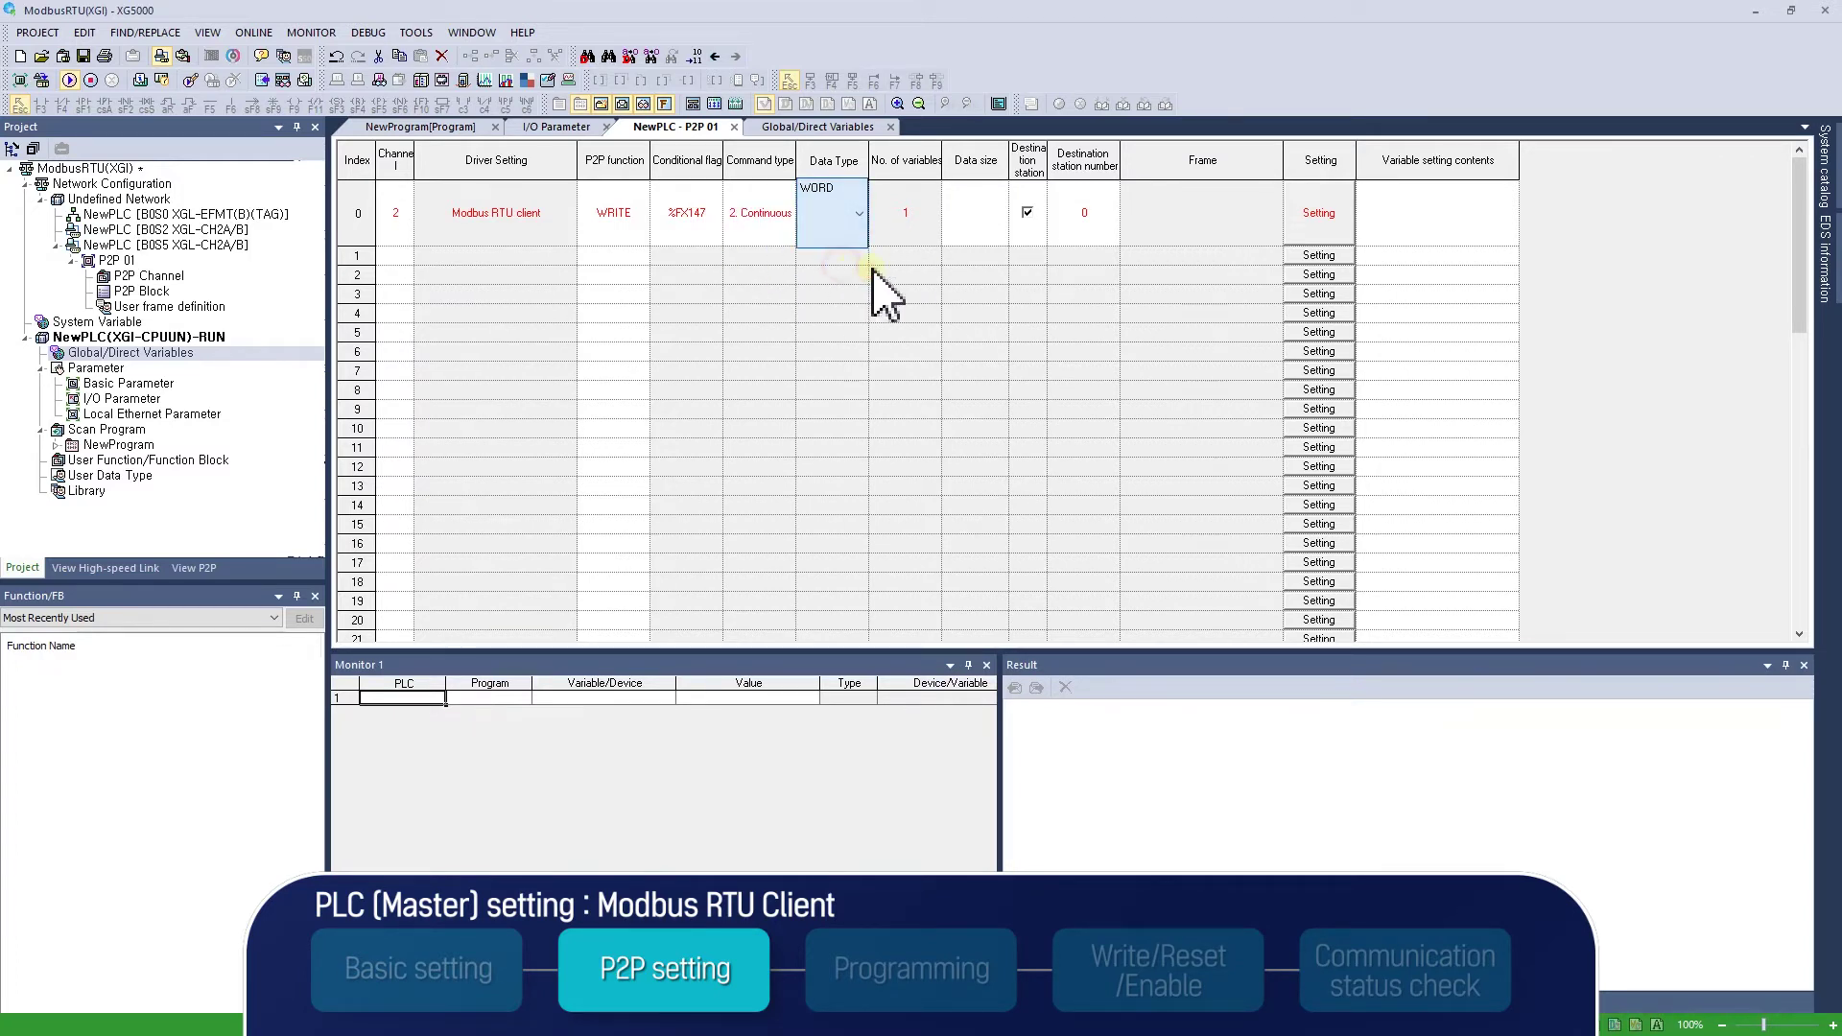
Set the index 0 block's data size to 2 and its destination station number to 3
left_click(993, 235)
type("2")
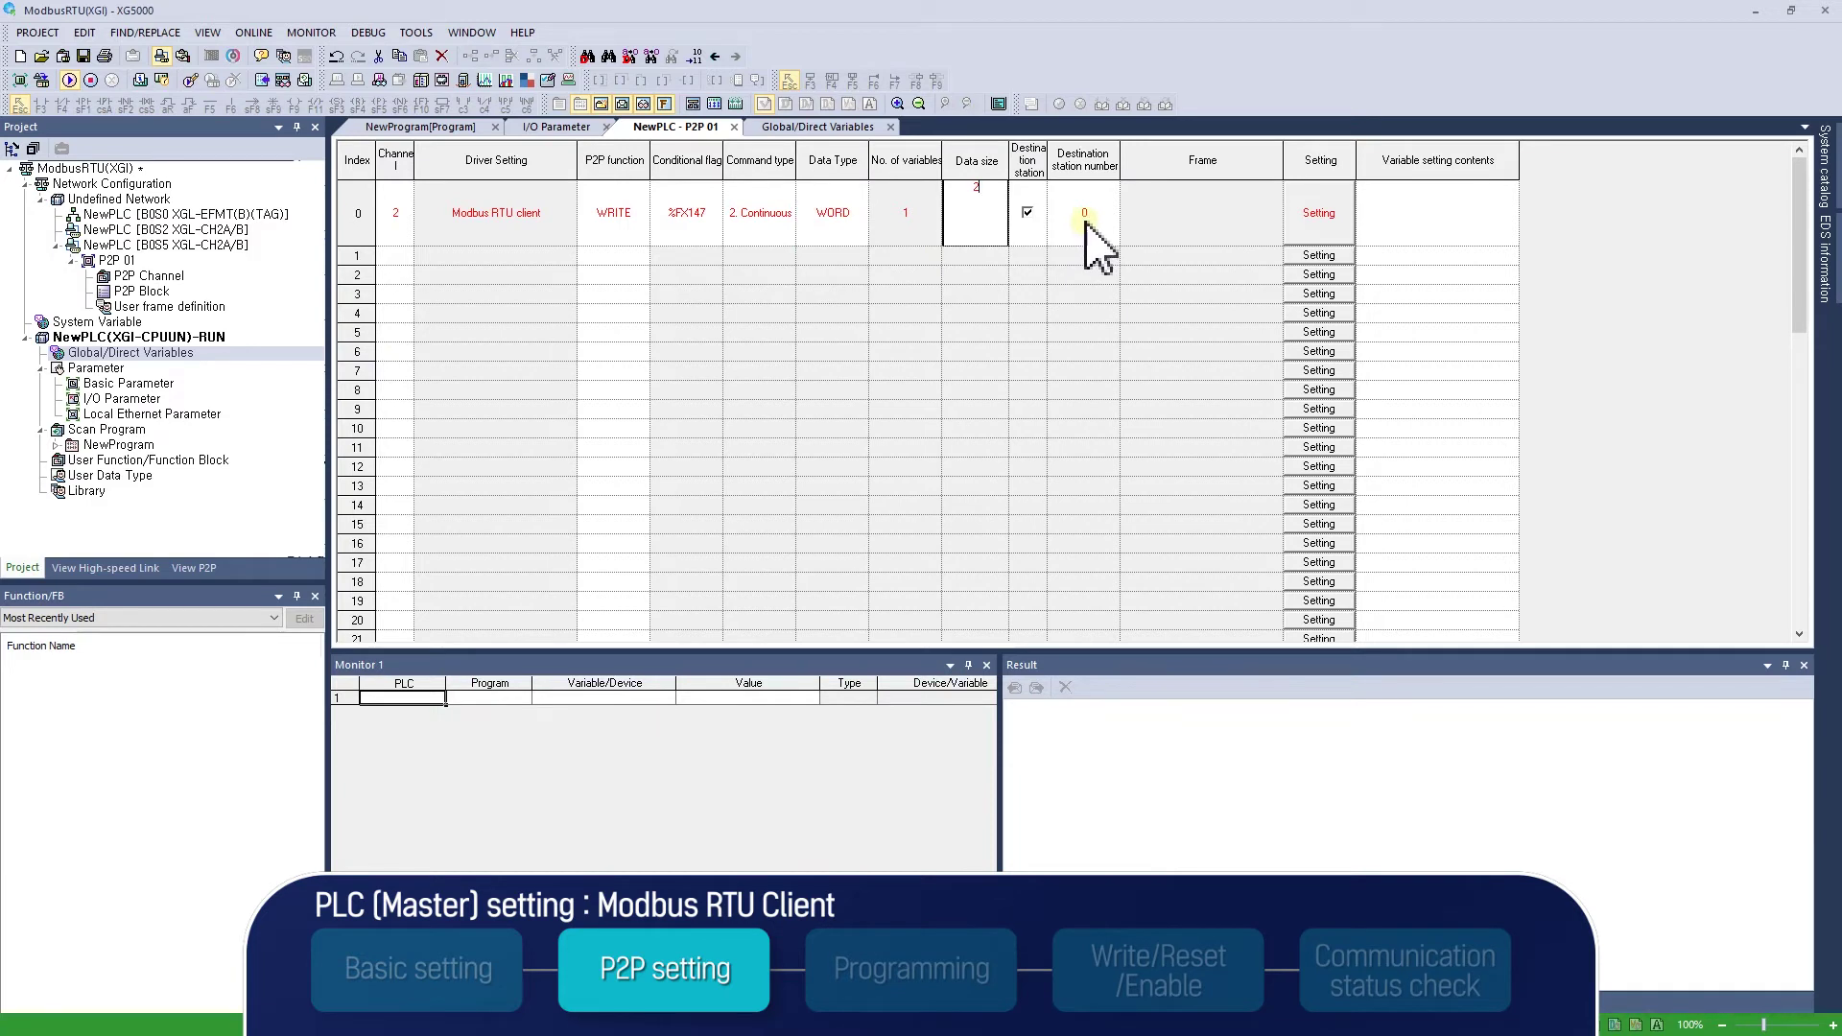
left_click(1087, 223)
type("3")
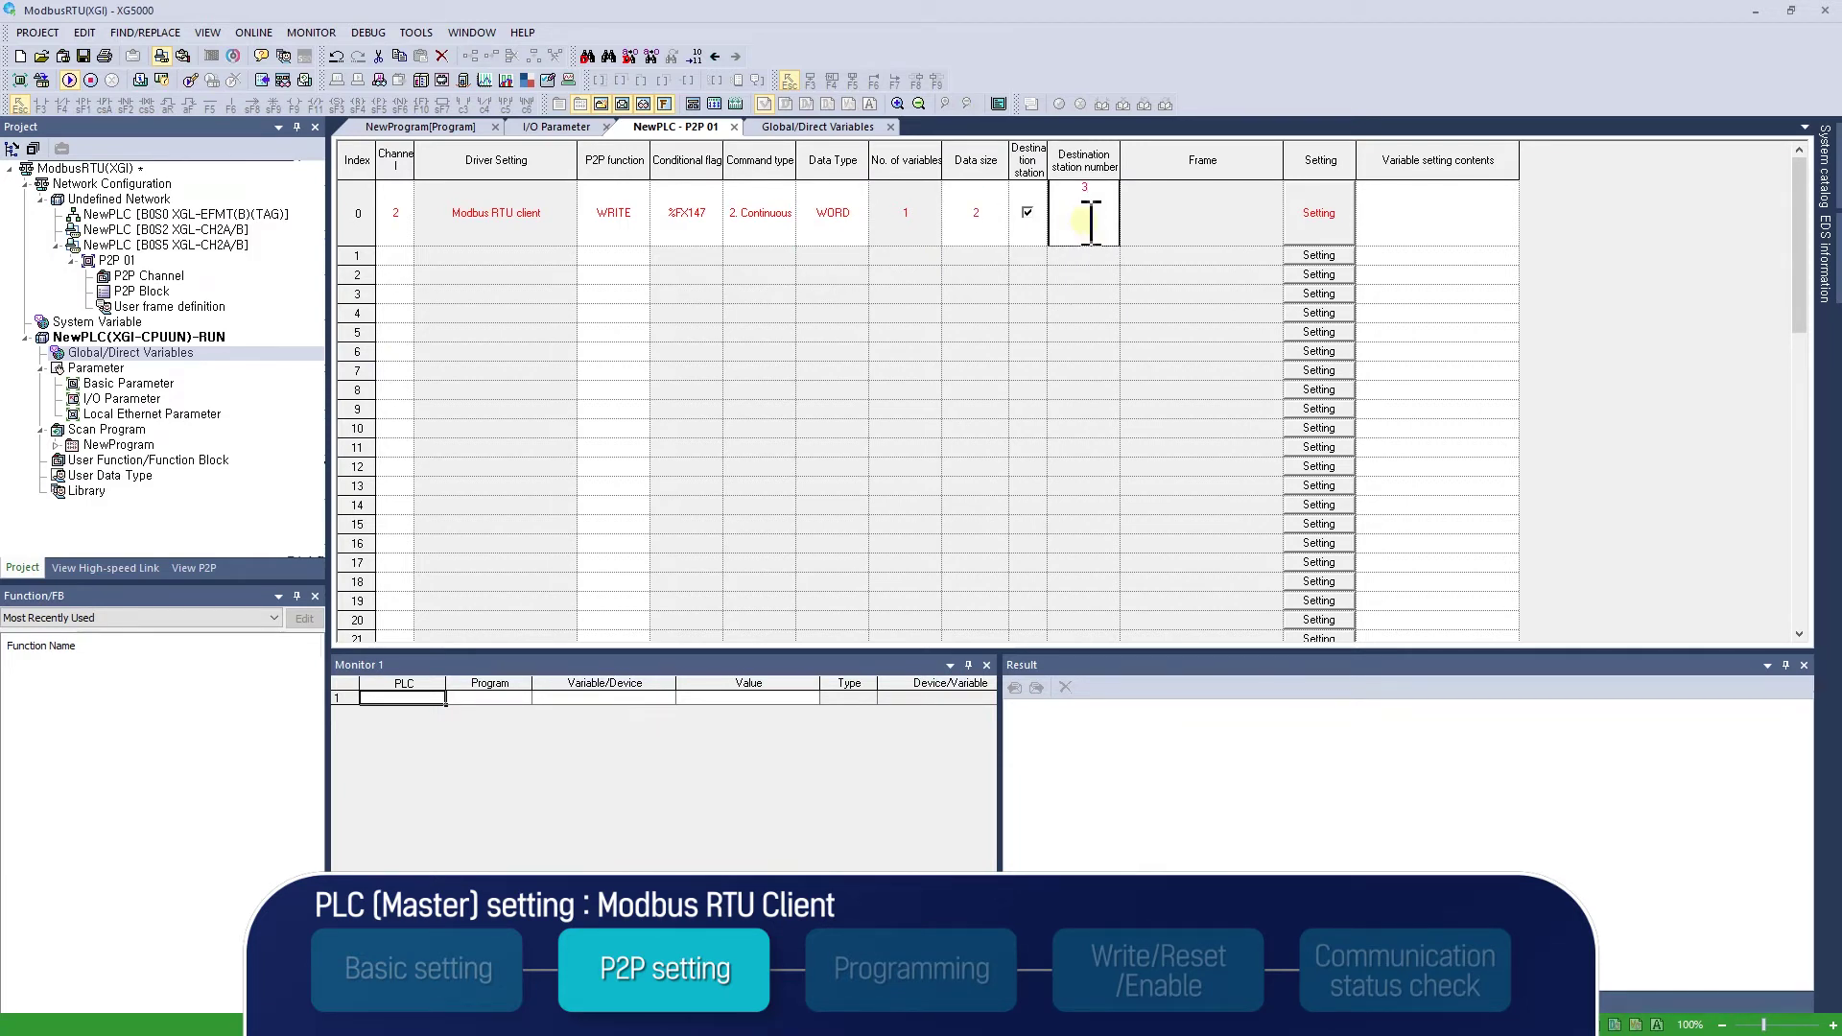
In the index 0 block's variable setting, set the read area to %MW10 and the save area to 0x40004
left_click(1303, 230)
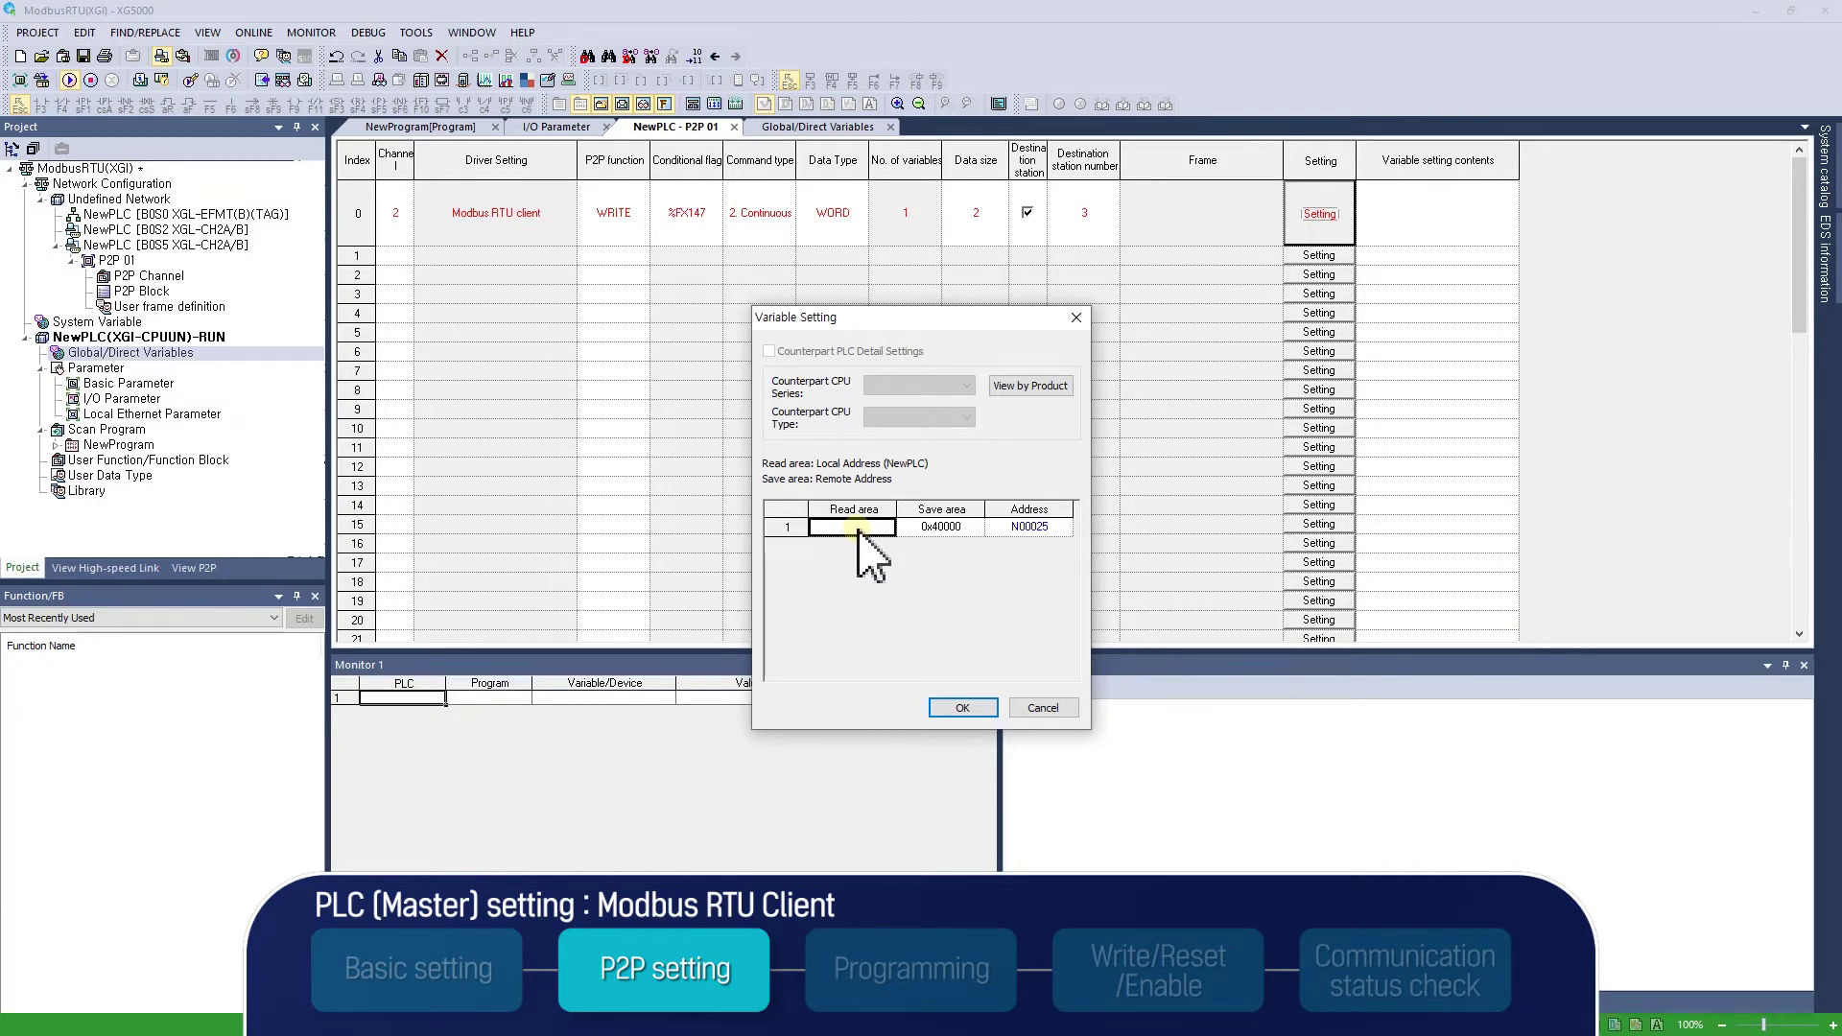
left_click(943, 528)
left_click(867, 529)
type("mw10")
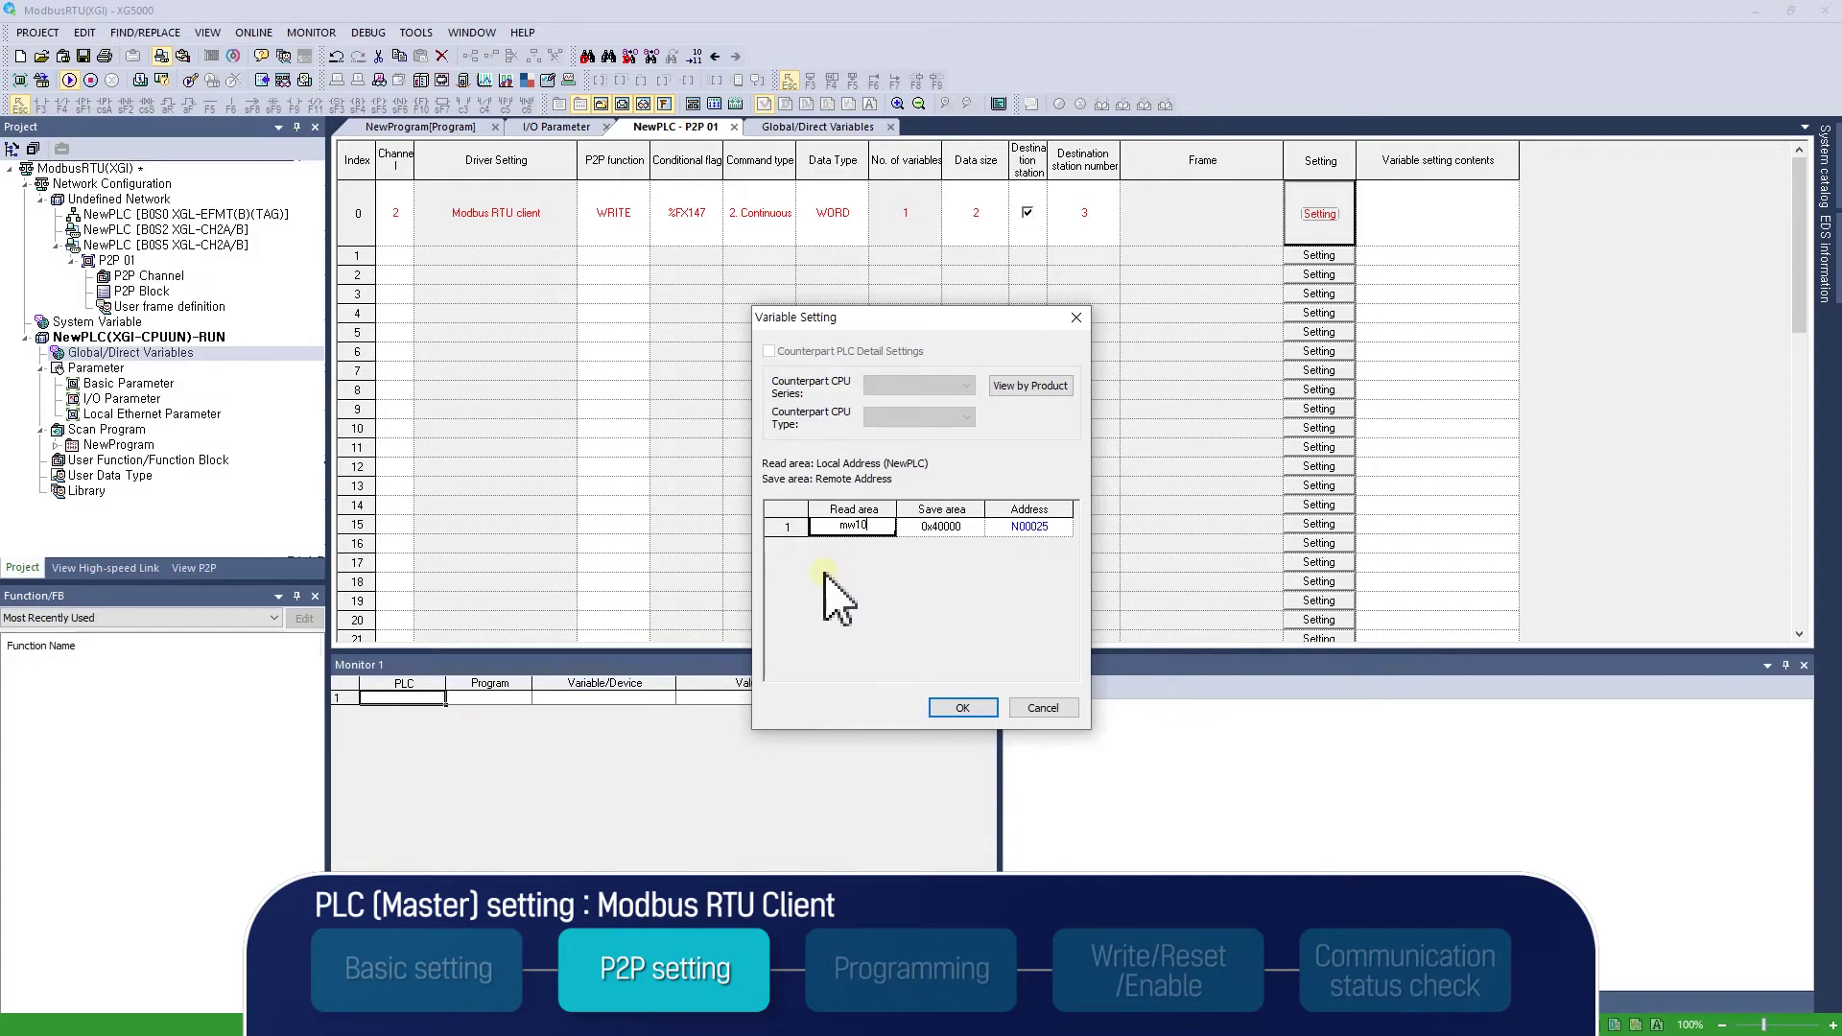
left_click(971, 527)
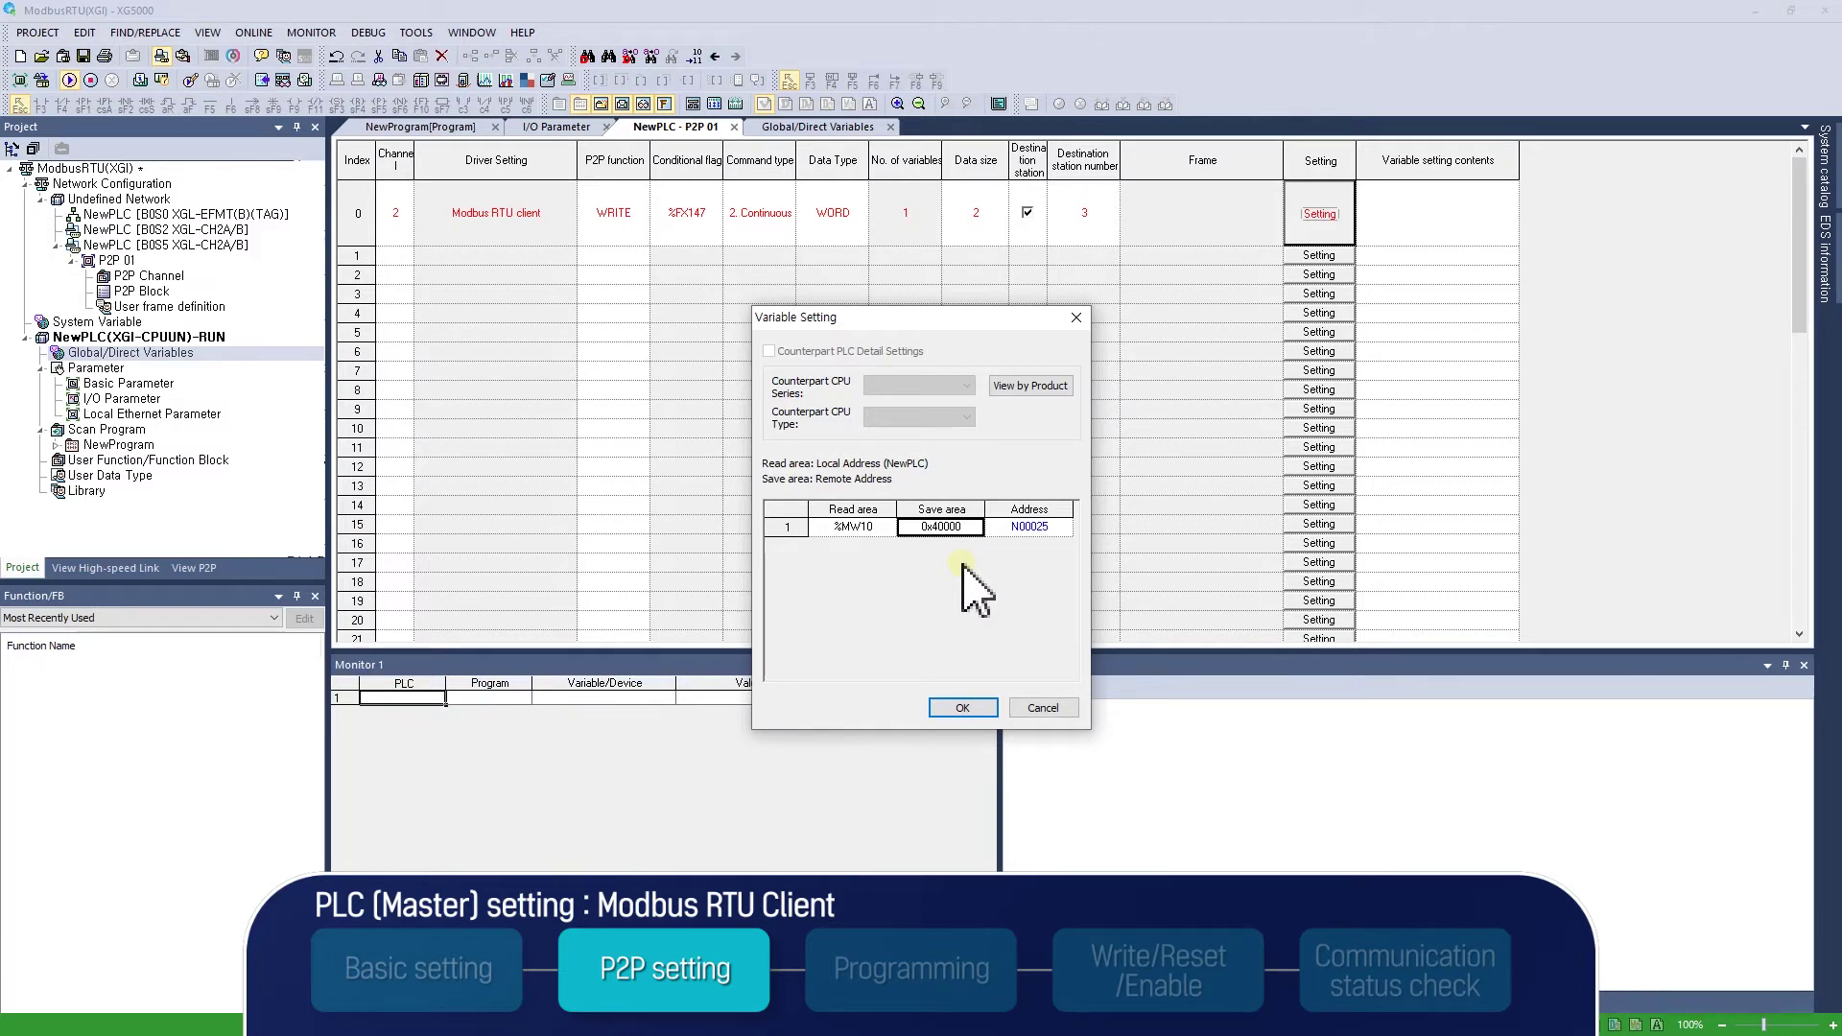
double_click(971, 525)
key("BackSpace")
type("4")
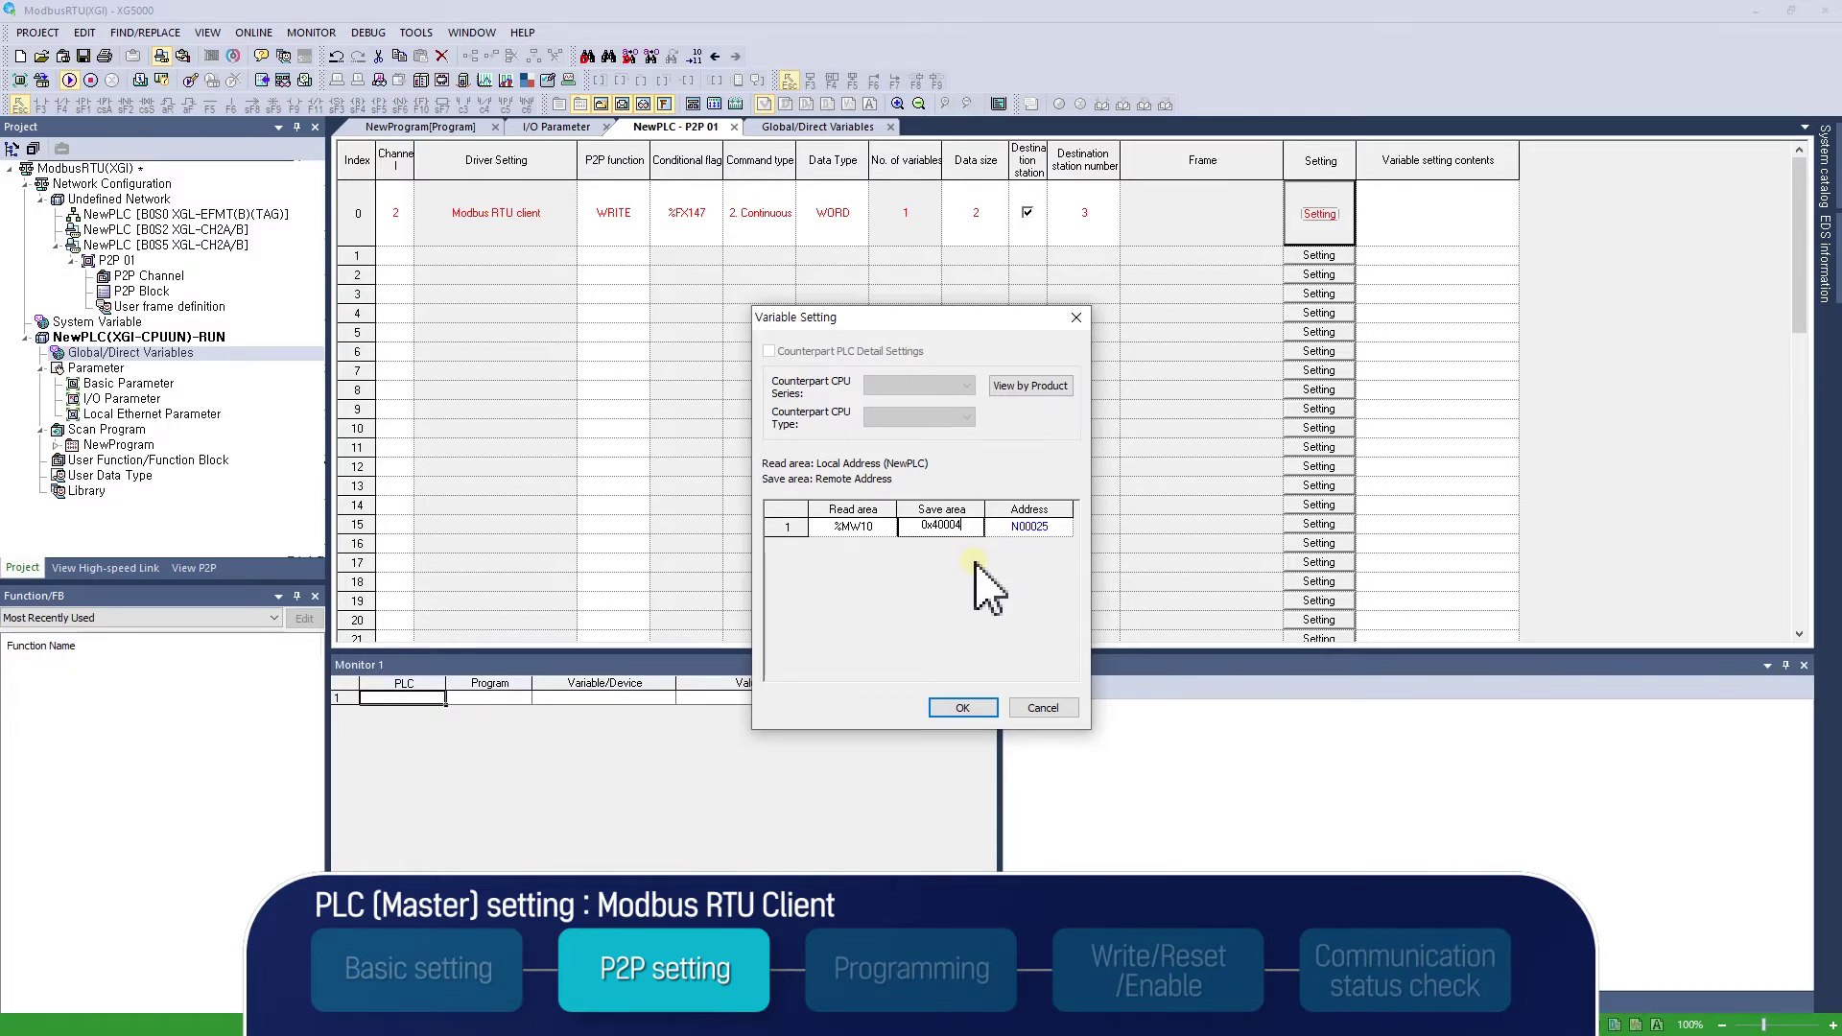
left_click(952, 709)
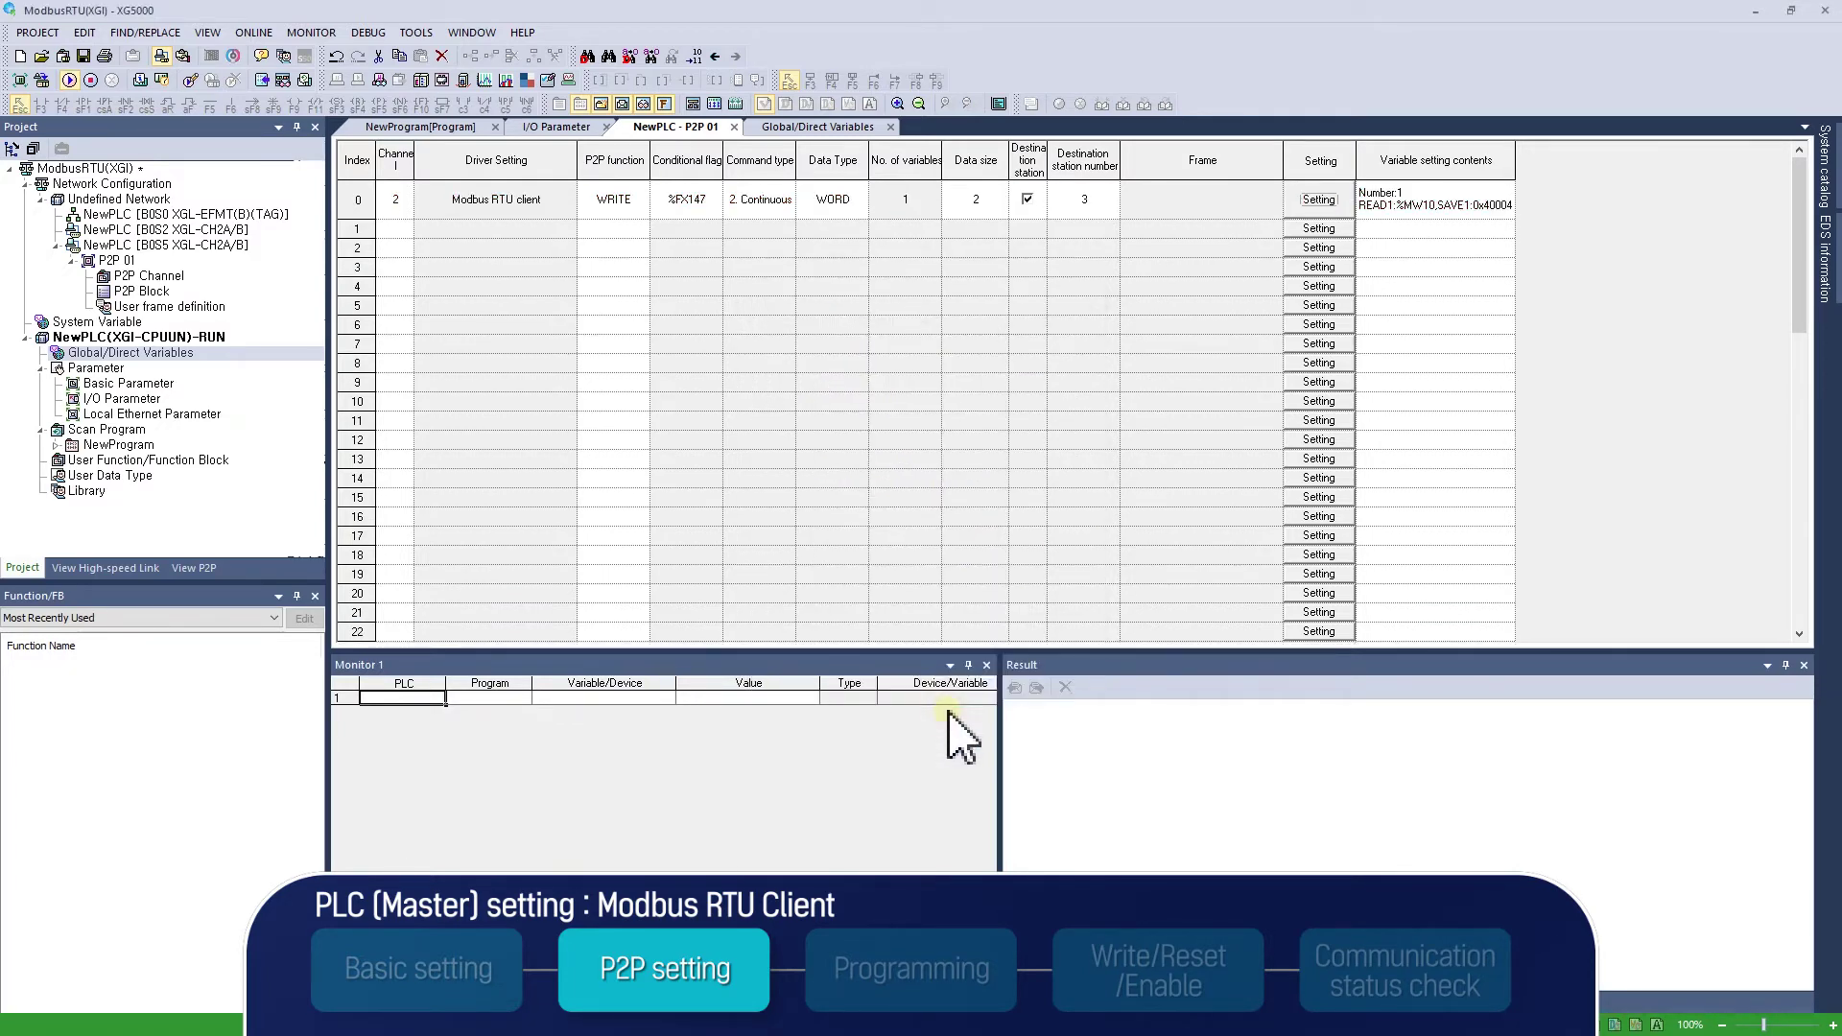
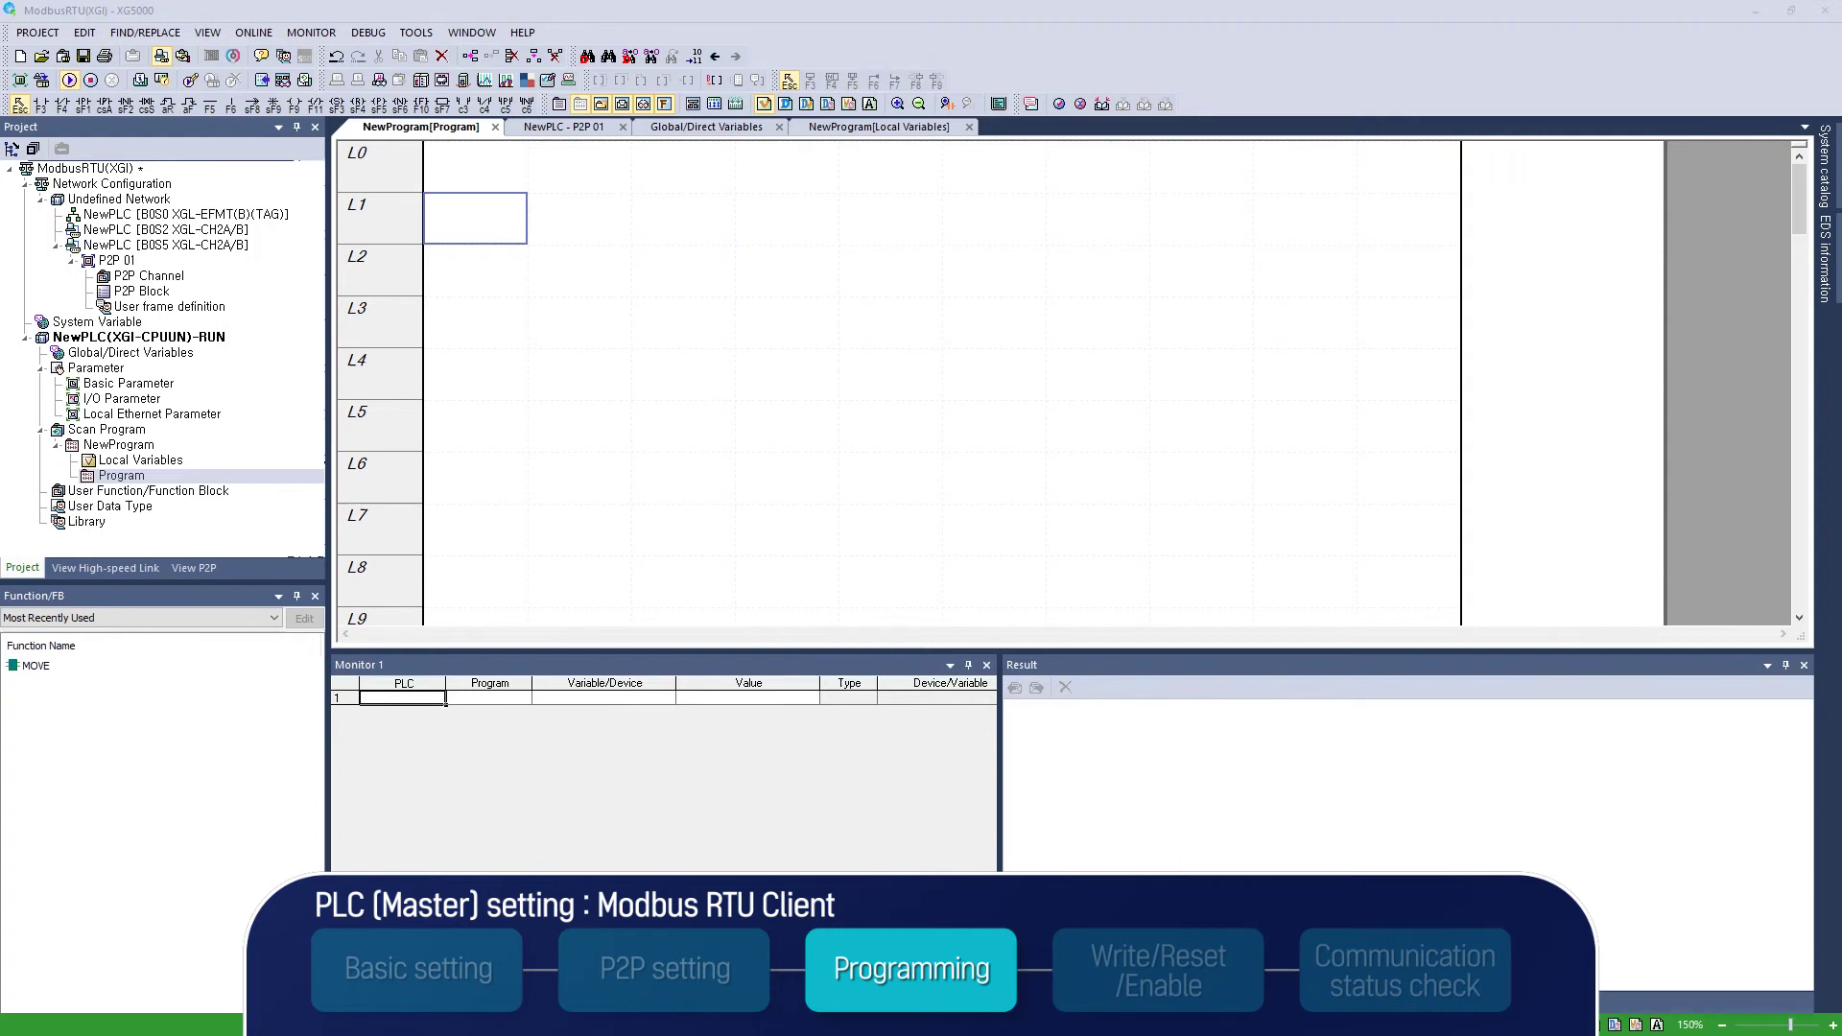
Place a normally open contact for %MX0 at the start of rung L1 in NewProgram
left_click(40, 104)
left_click(488, 231)
type("%MX0")
key("Return")
key("Return")
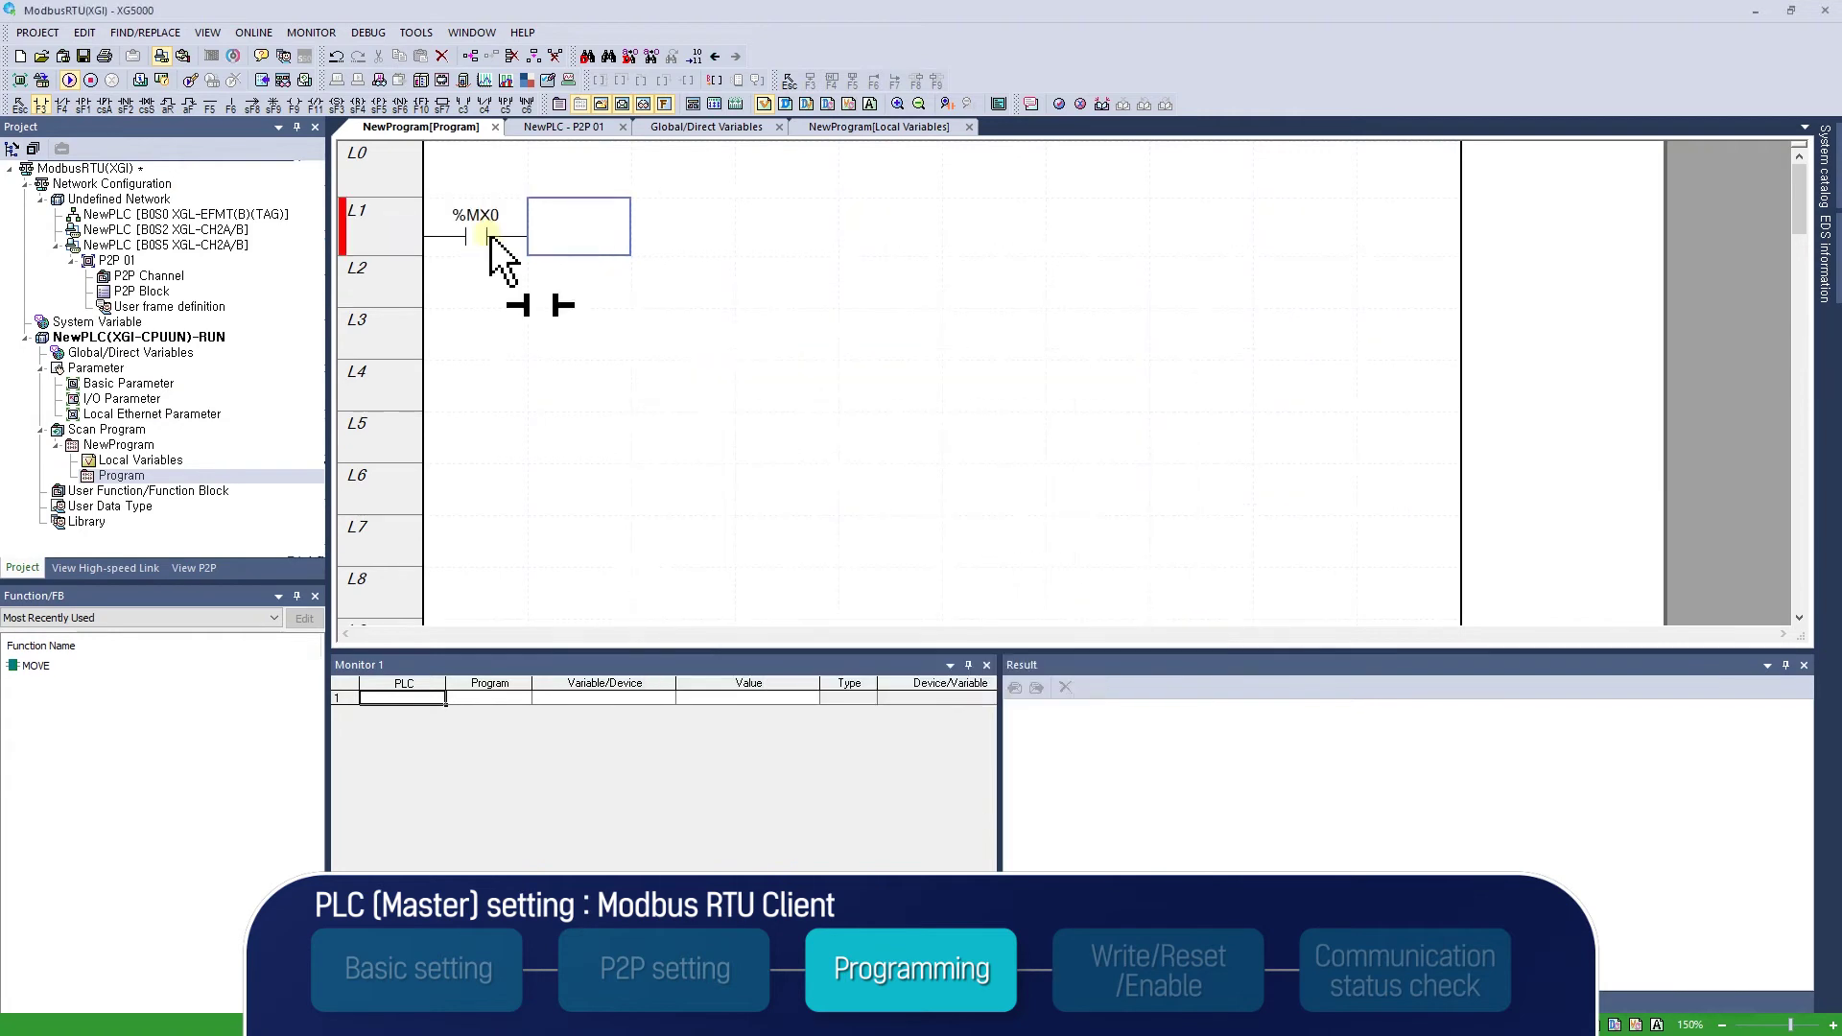
Insert two MOVE functions in series after the %MX0 contact on rung L1
left_click(420, 104)
left_click(680, 242)
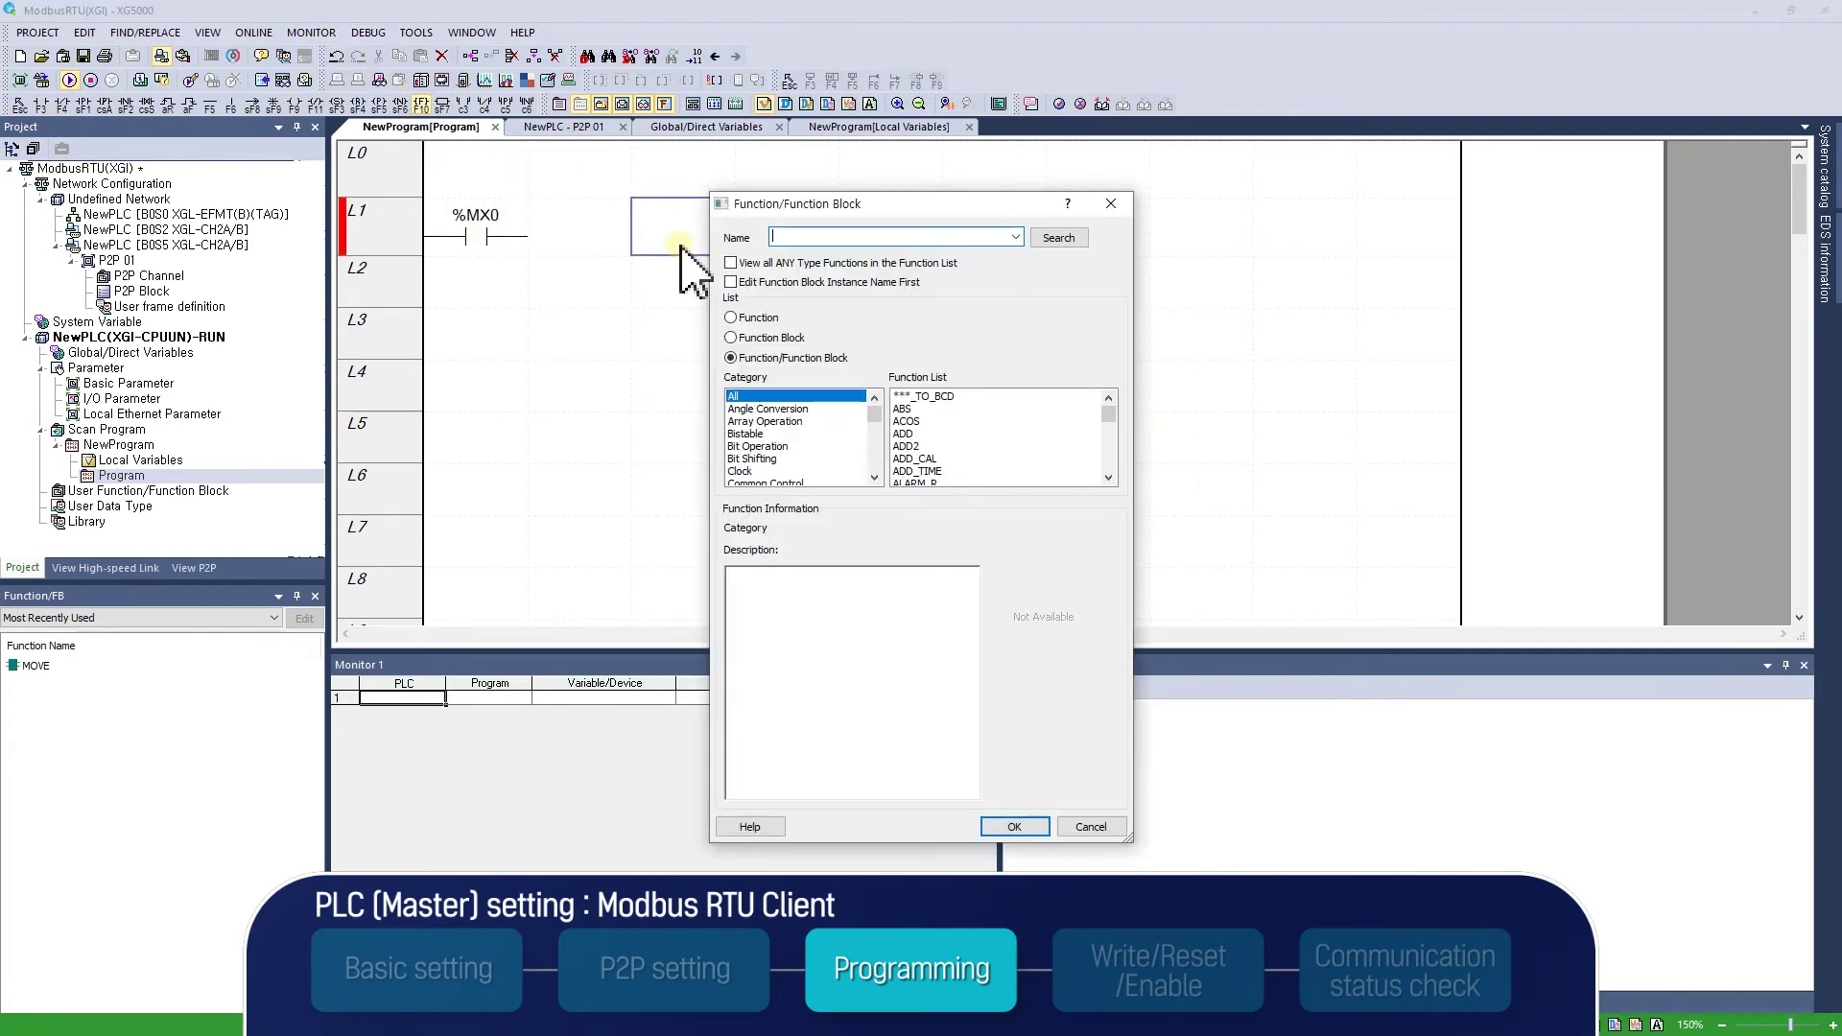
type("MOVE")
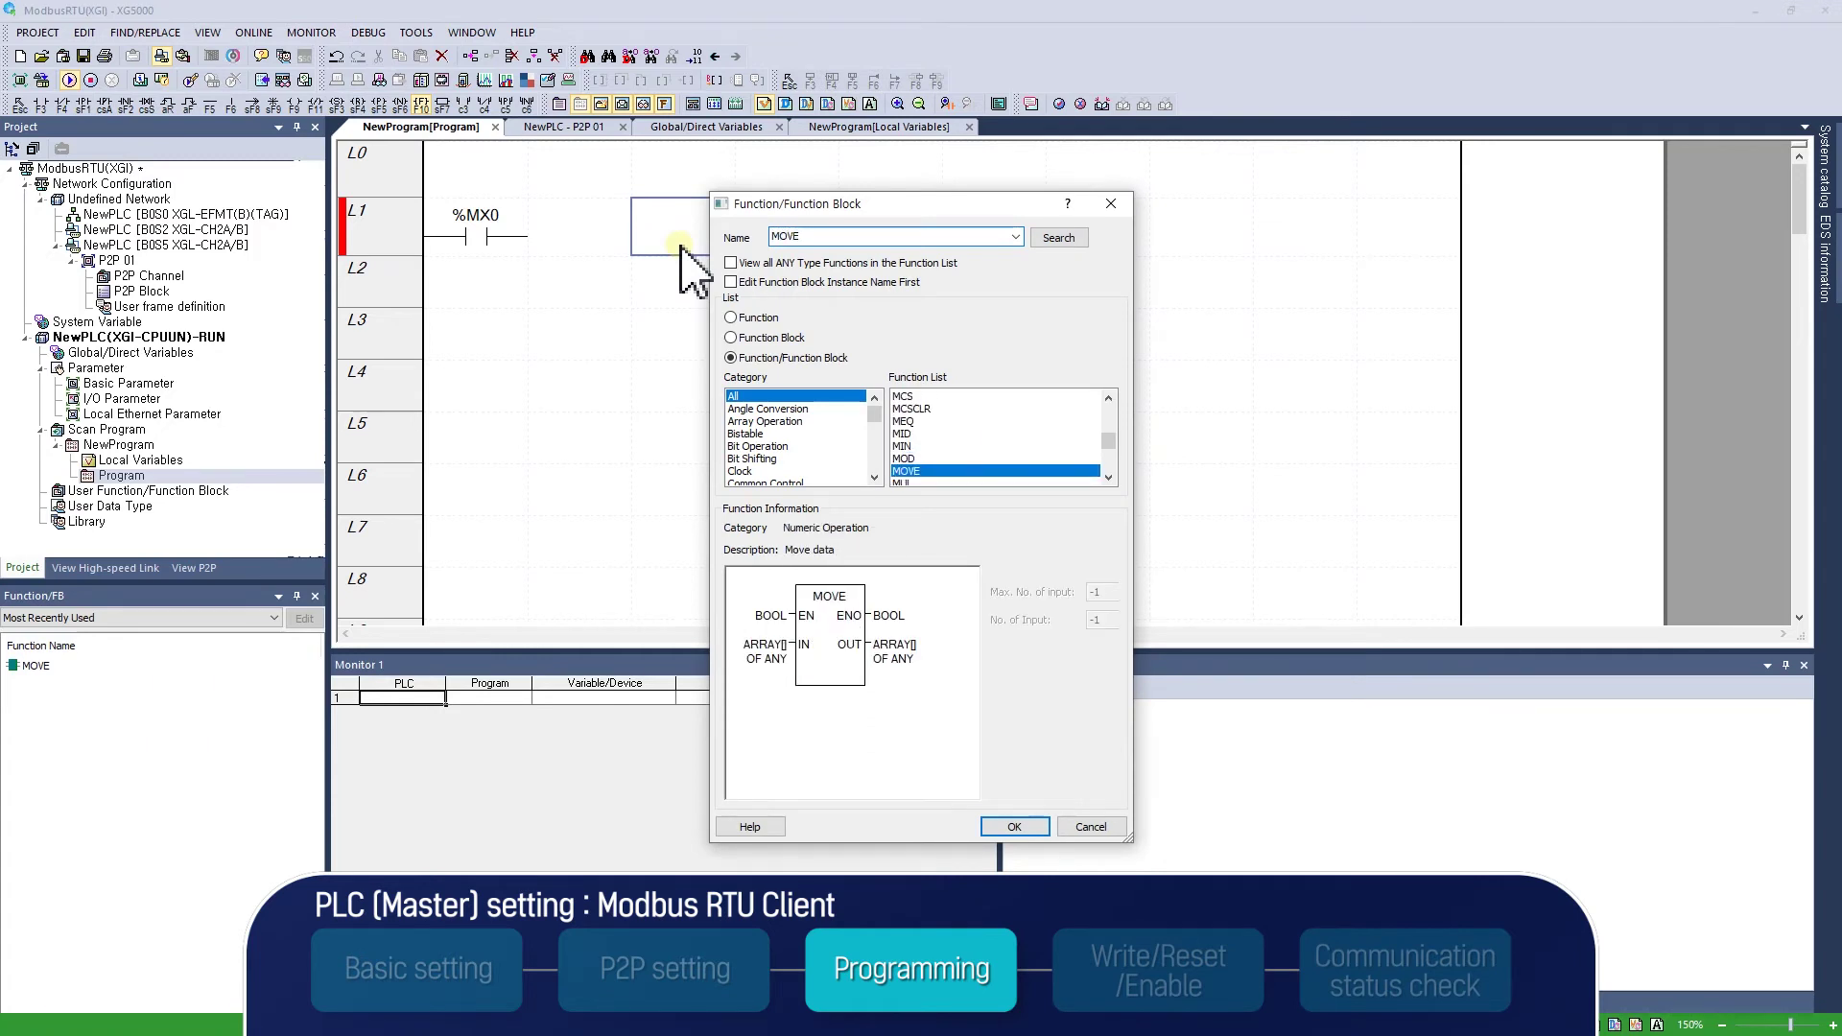
key("Return")
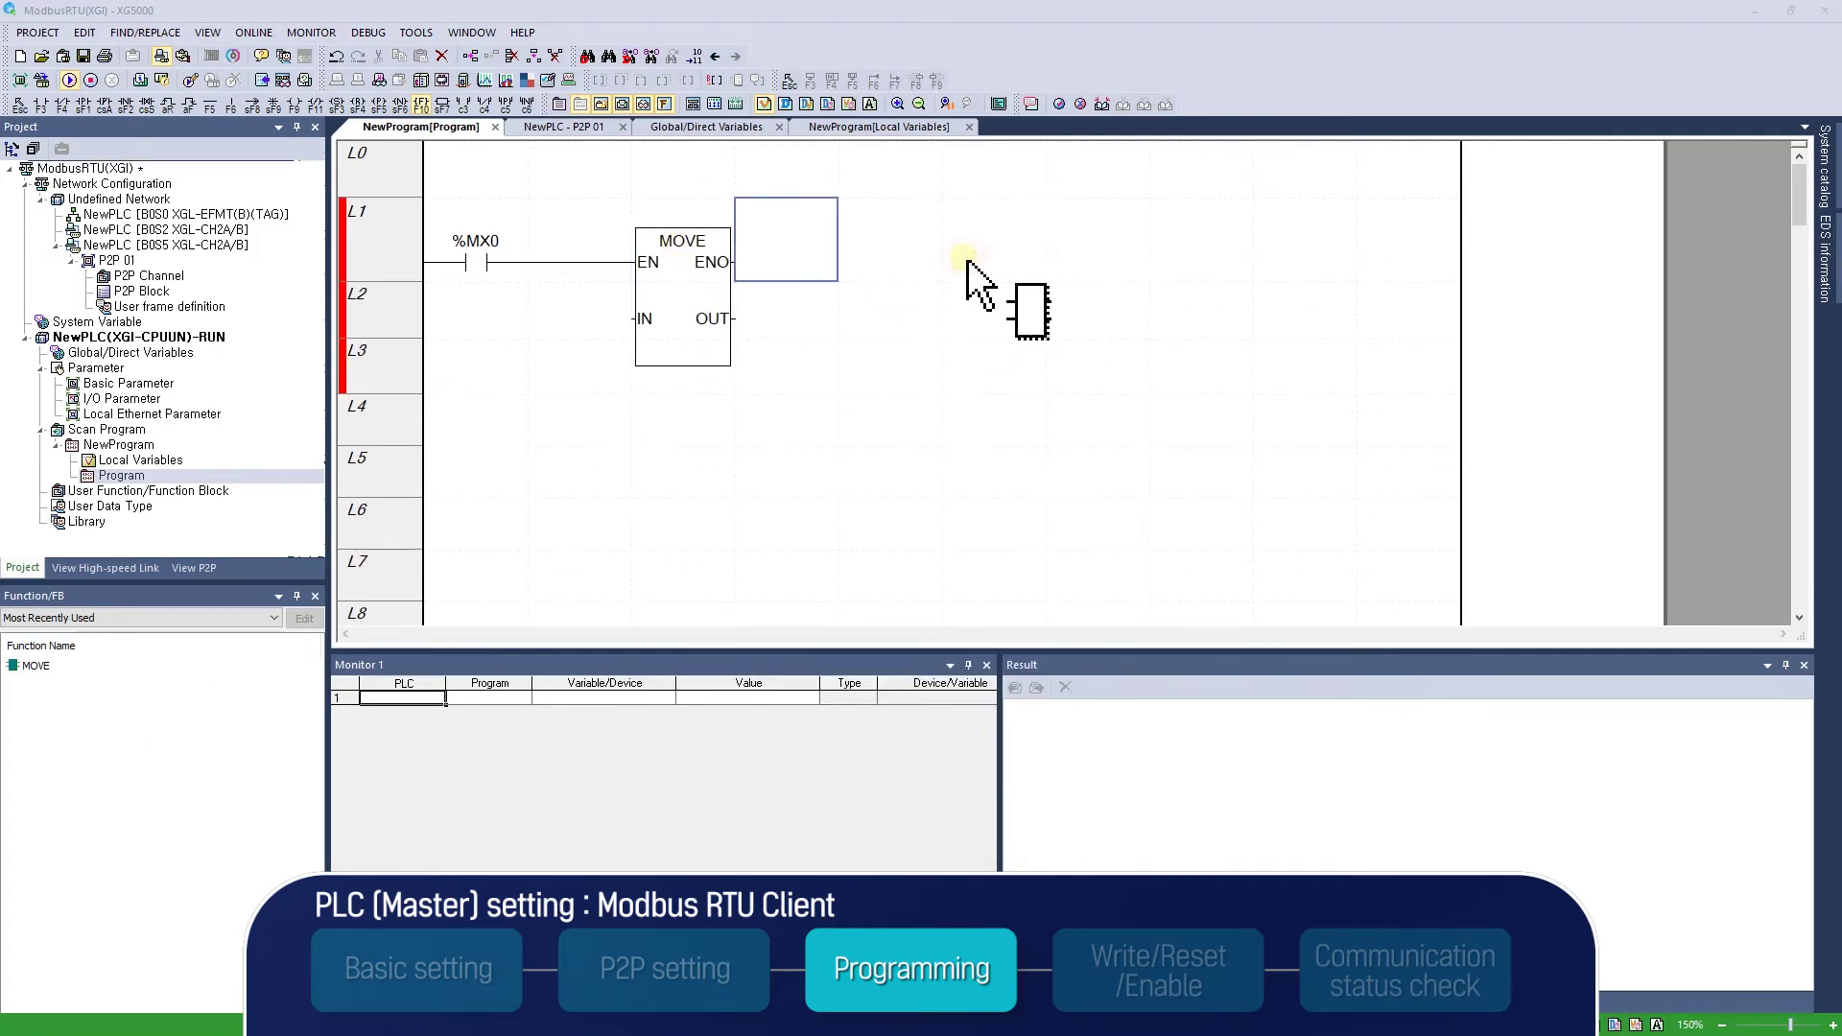
left_click(970, 279)
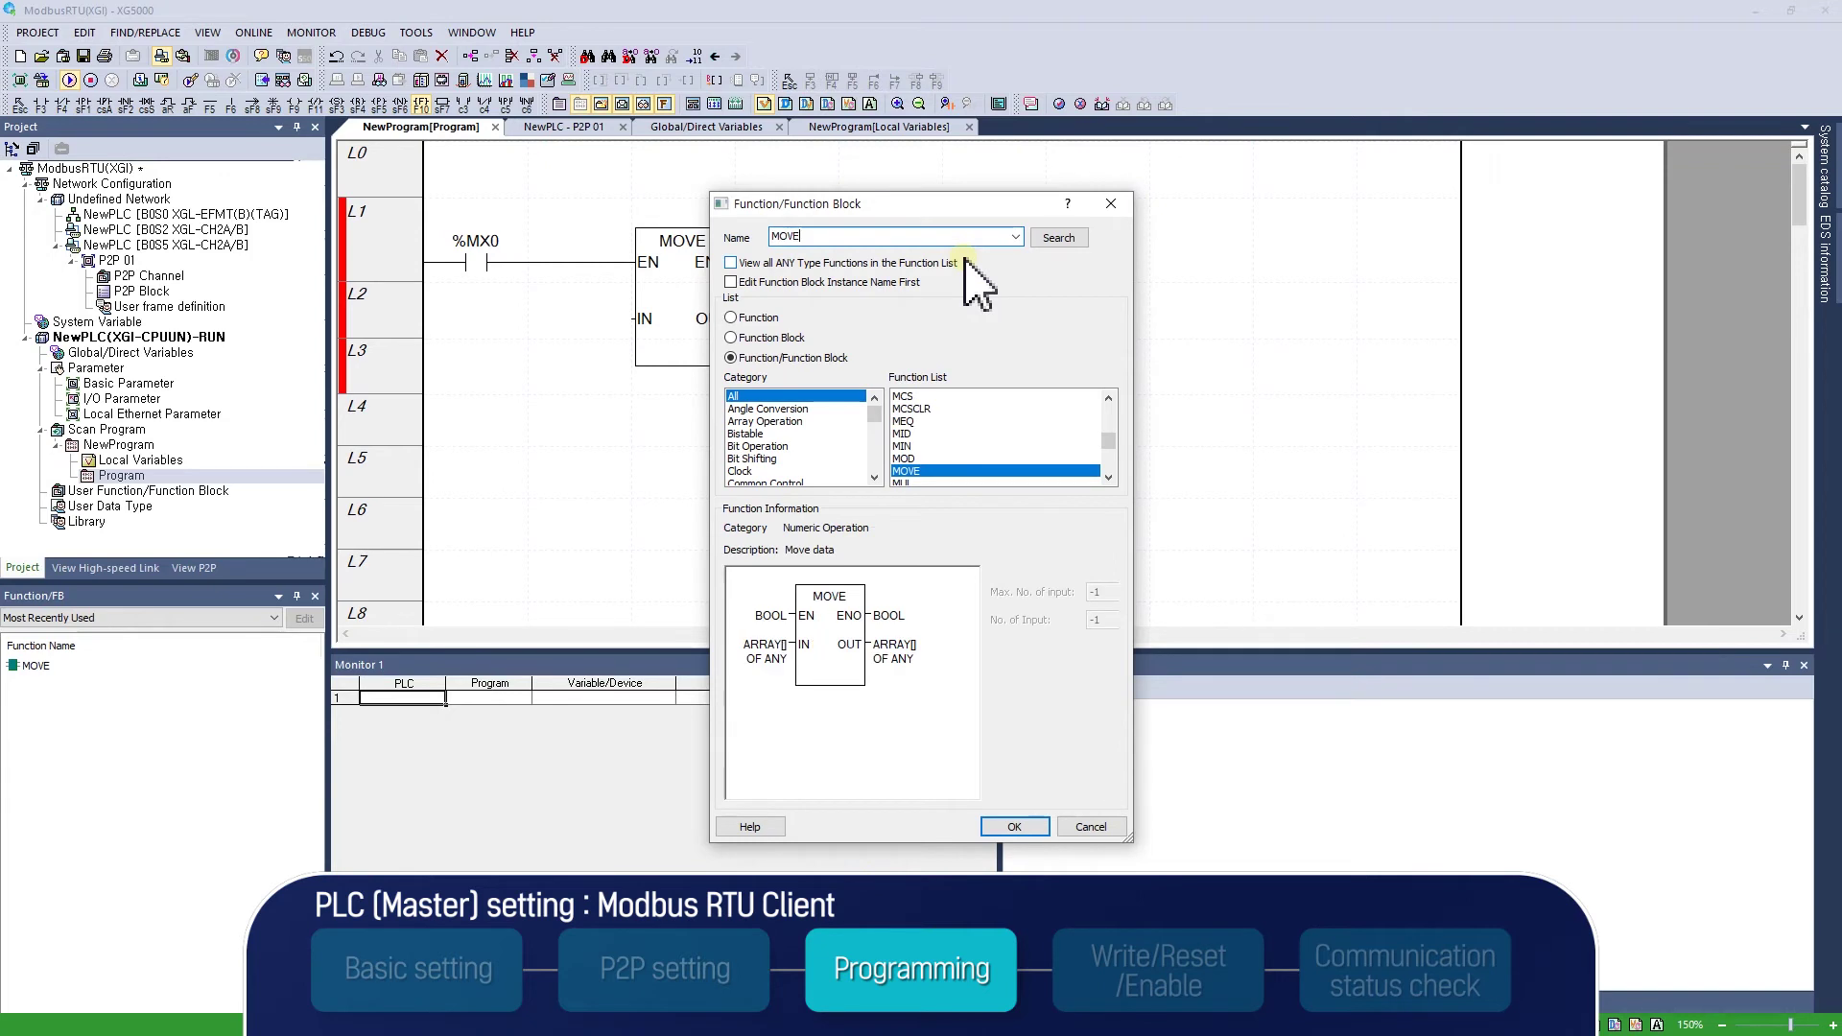
key("Return")
key("Escape")
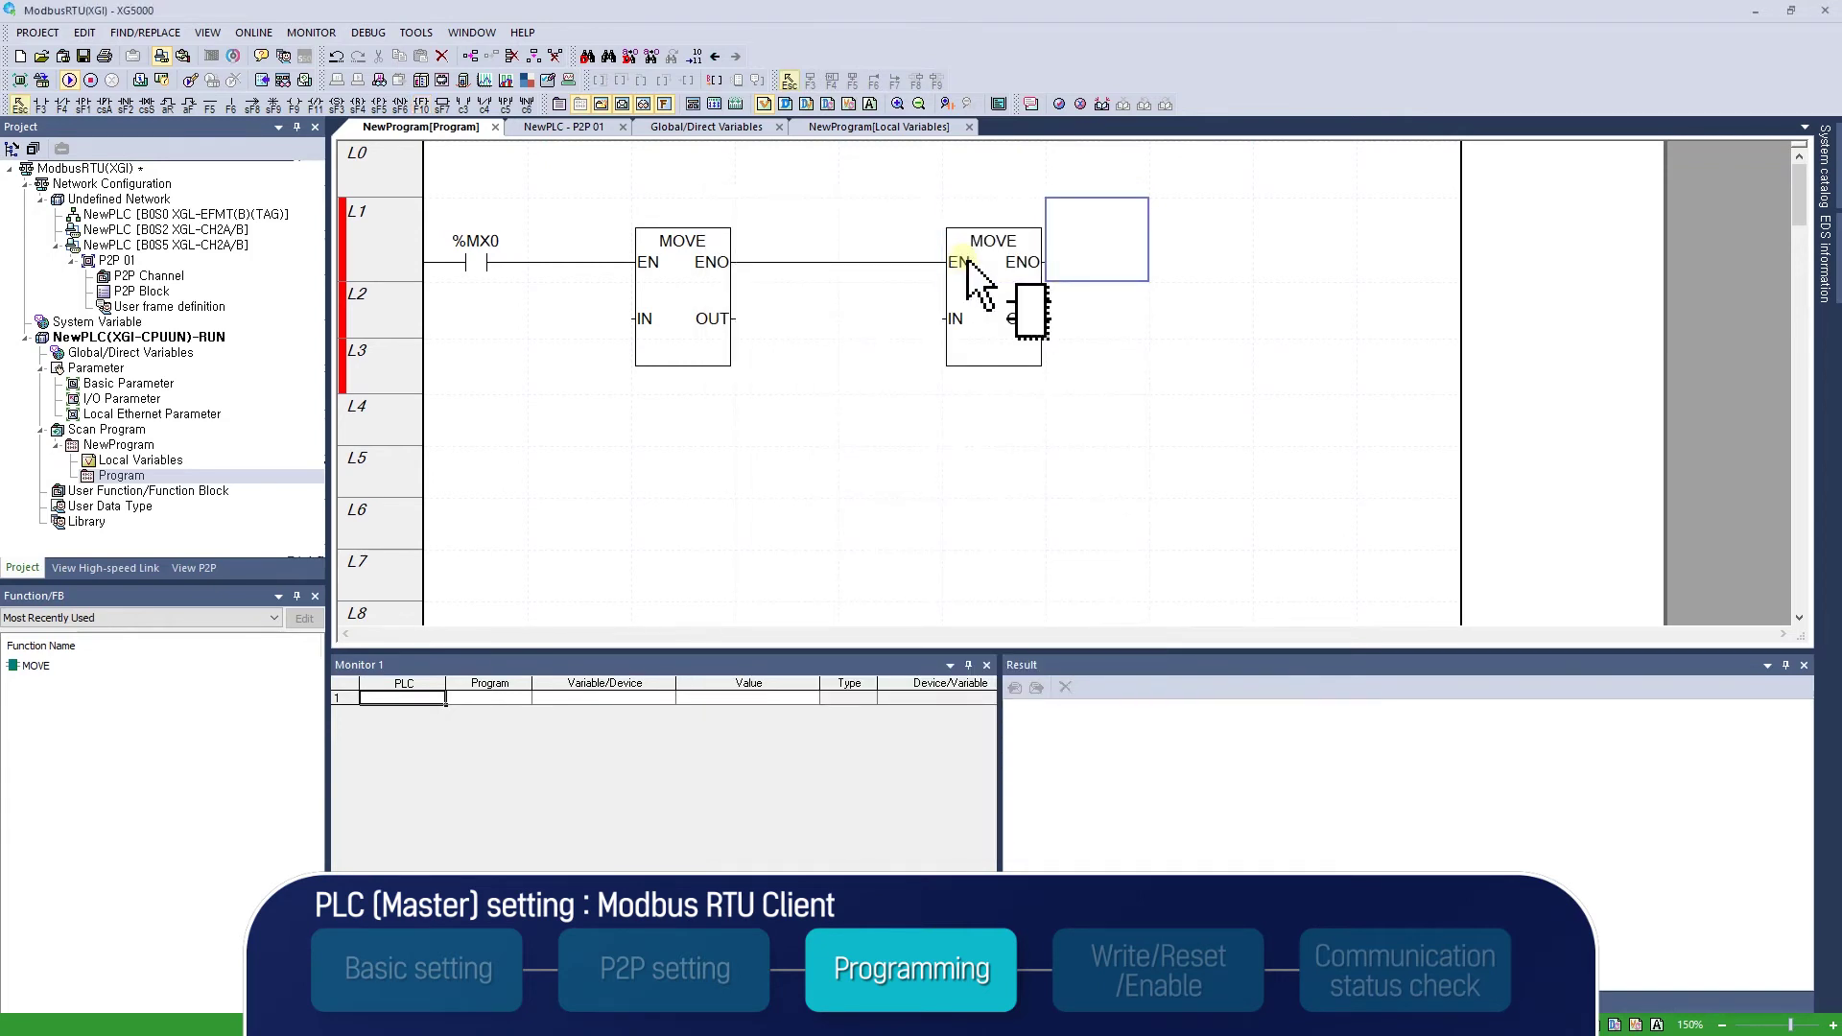
Assign a new INT local variable named frequency to the IN terminal of the first MOVE function
double_click(579, 320)
type("frequency")
key("Return")
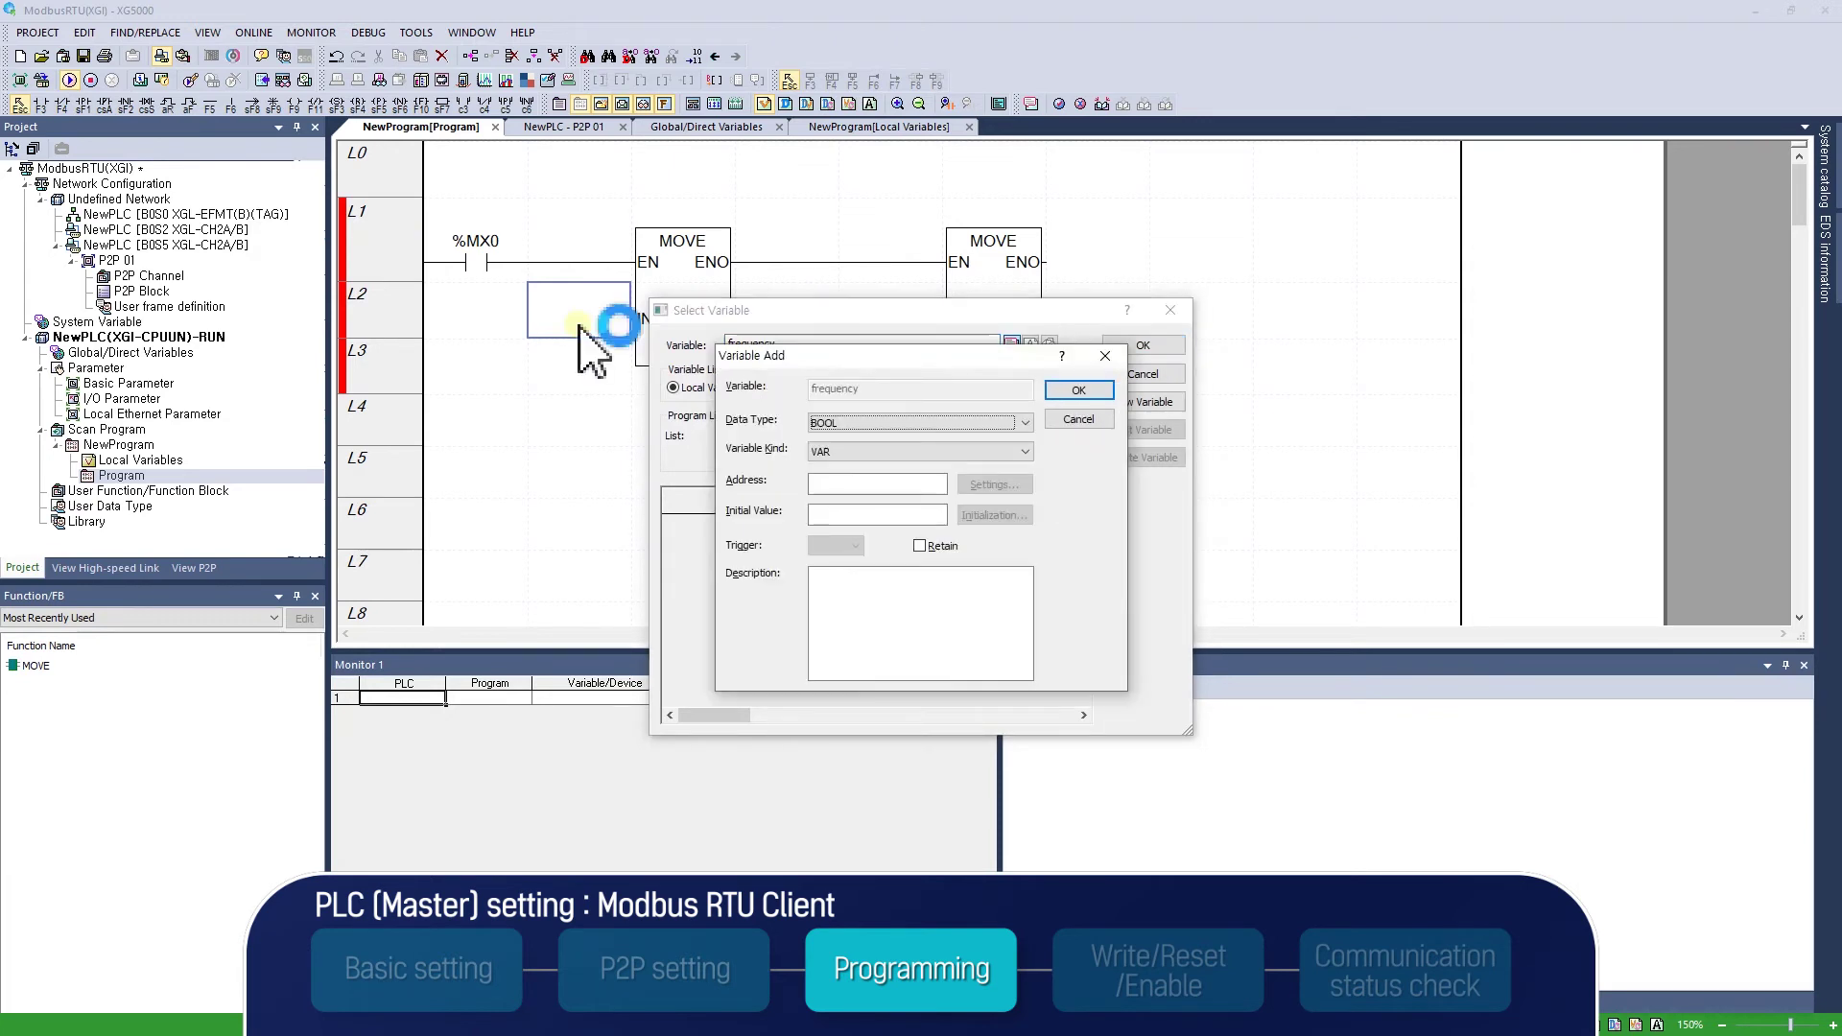
left_click(857, 424)
left_click(821, 515)
left_click(1078, 389)
Assign a new INT local variable named command to the IN terminal of the second MOVE function
double_click(922, 308)
type("command")
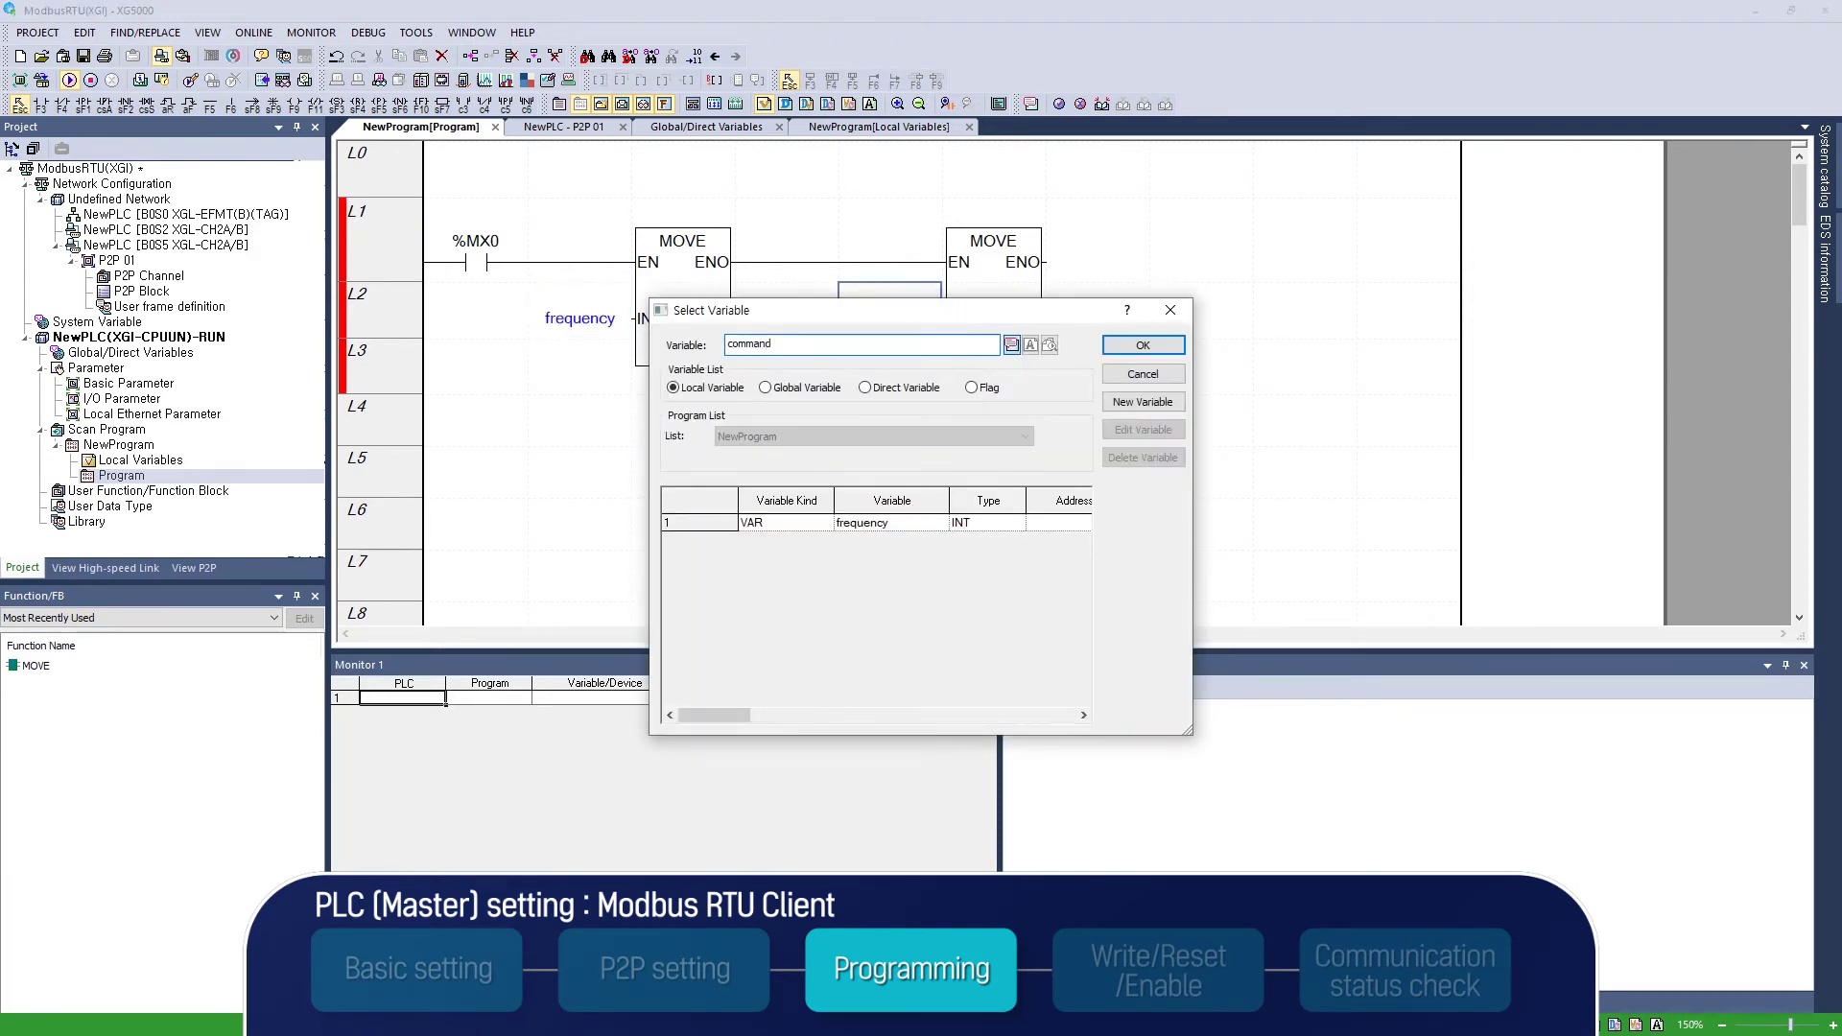
left_click(1137, 346)
left_click(921, 423)
left_click(921, 514)
left_click(1065, 389)
Set the first MOVE function's output to %MW10 with the comment 0x40004
double_click(822, 329)
type("mw10")
key("Return")
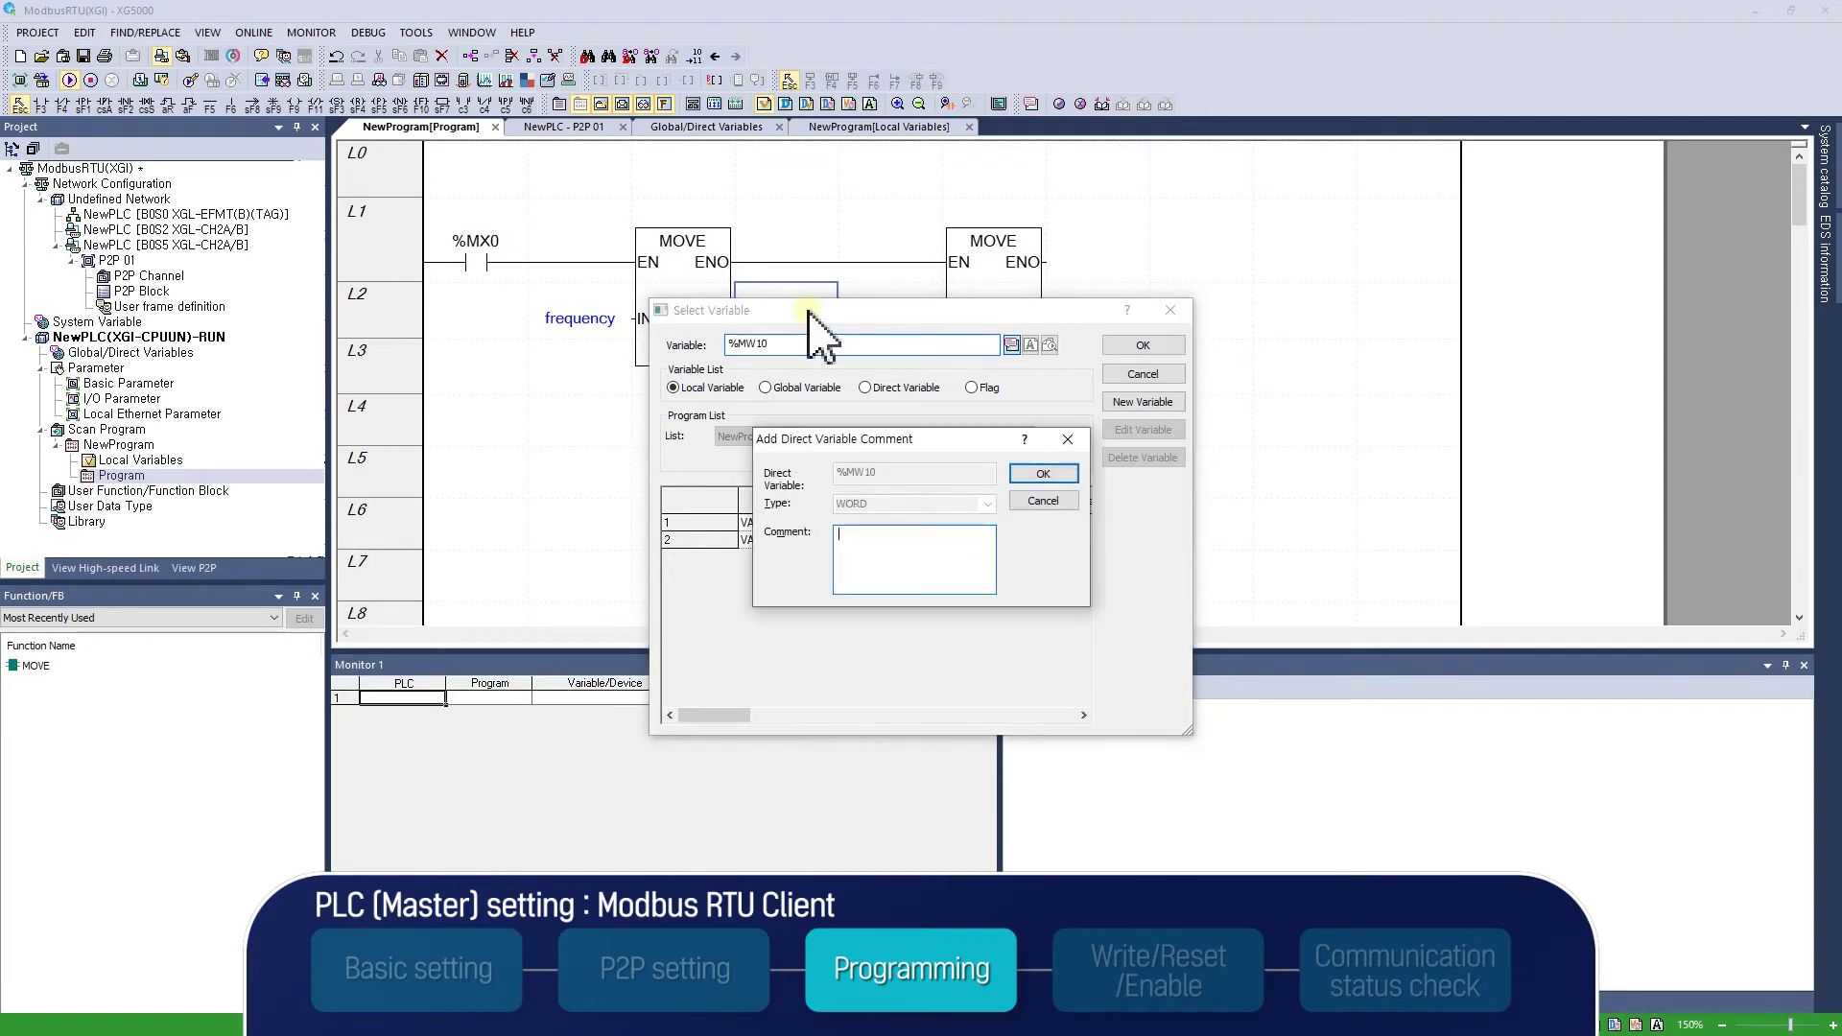
type("0x40004")
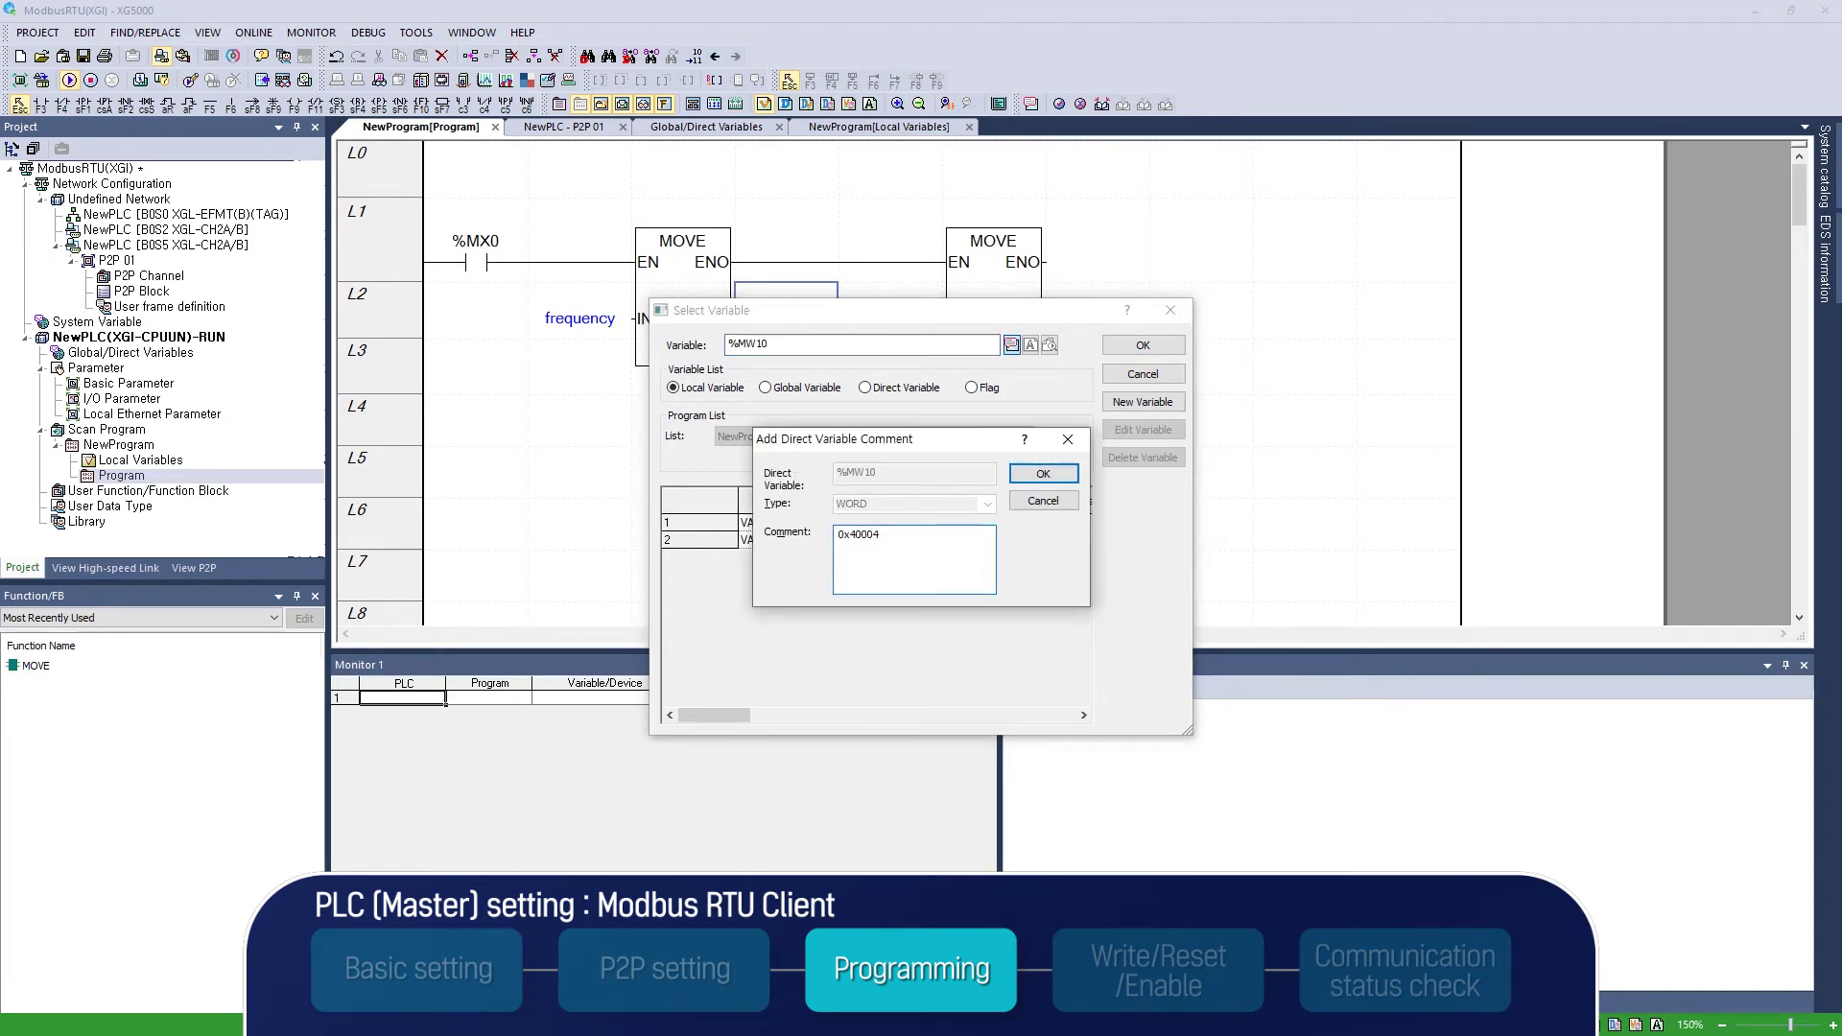
key("Return")
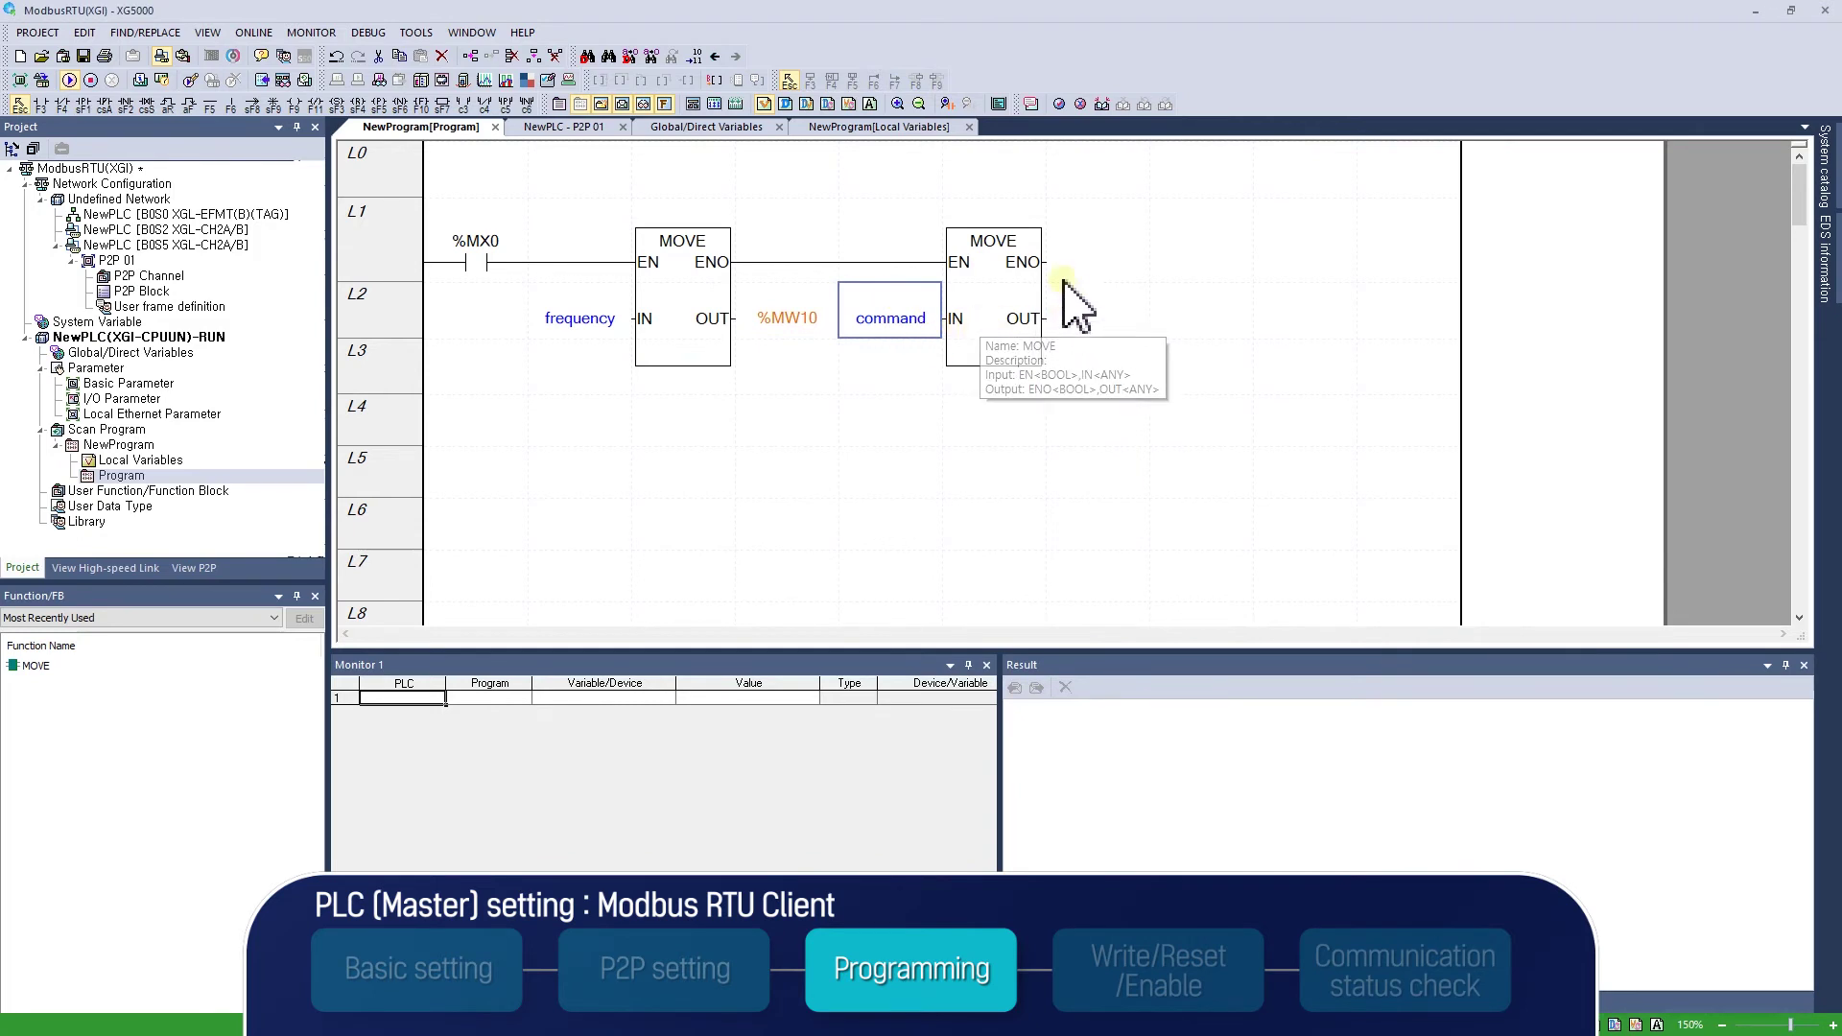
Set the second MOVE function's output to %MW11 with the comment 0x40005
double_click(1089, 338)
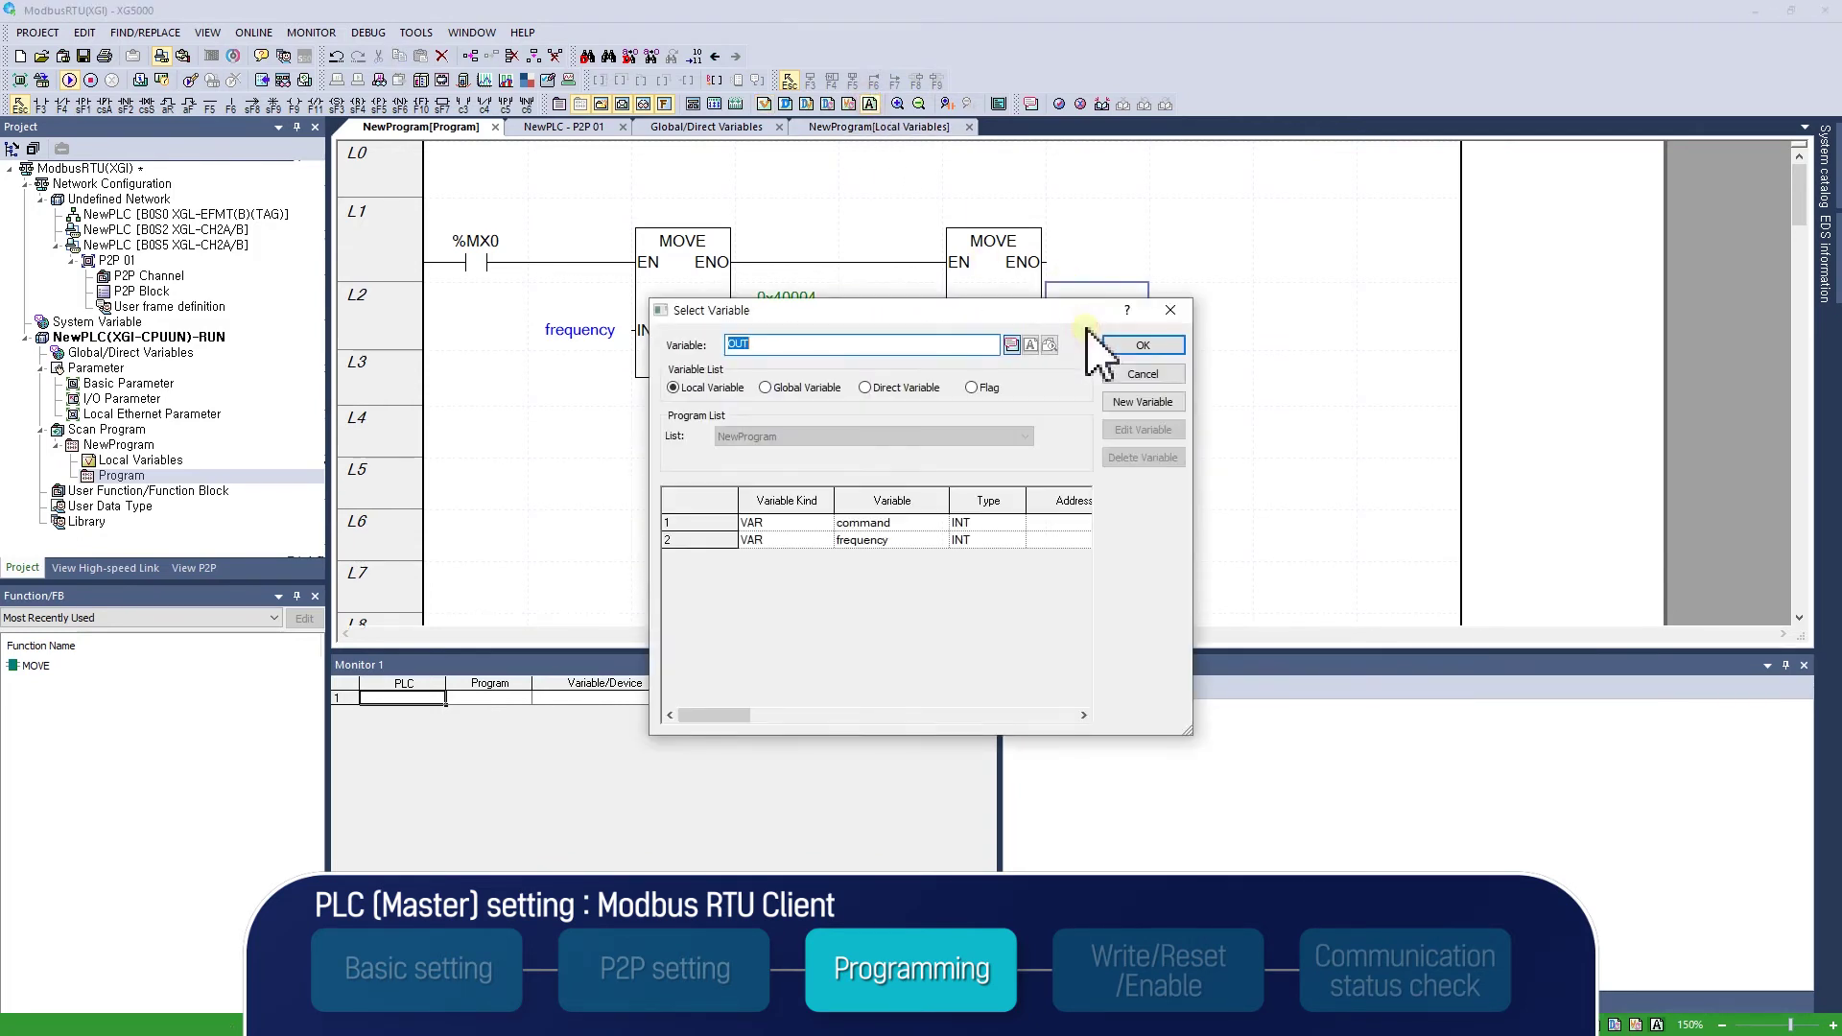
type("mw11")
key("Return")
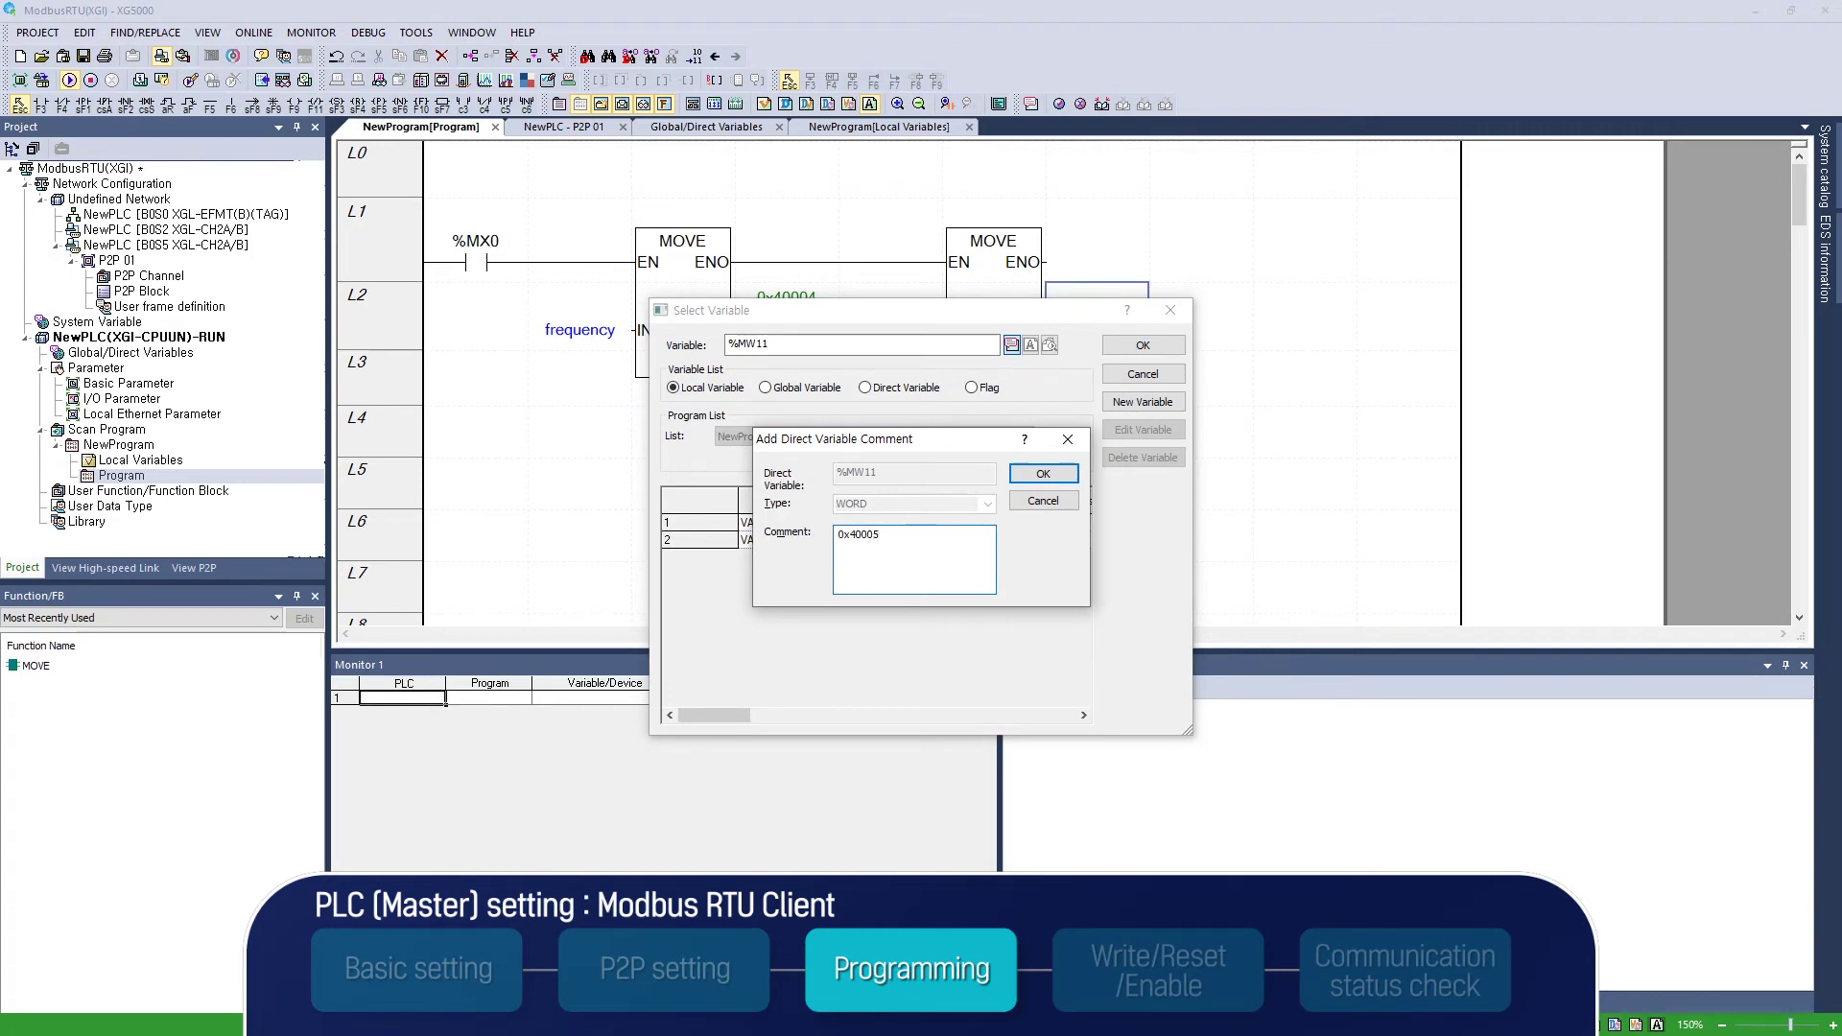
key("Return")
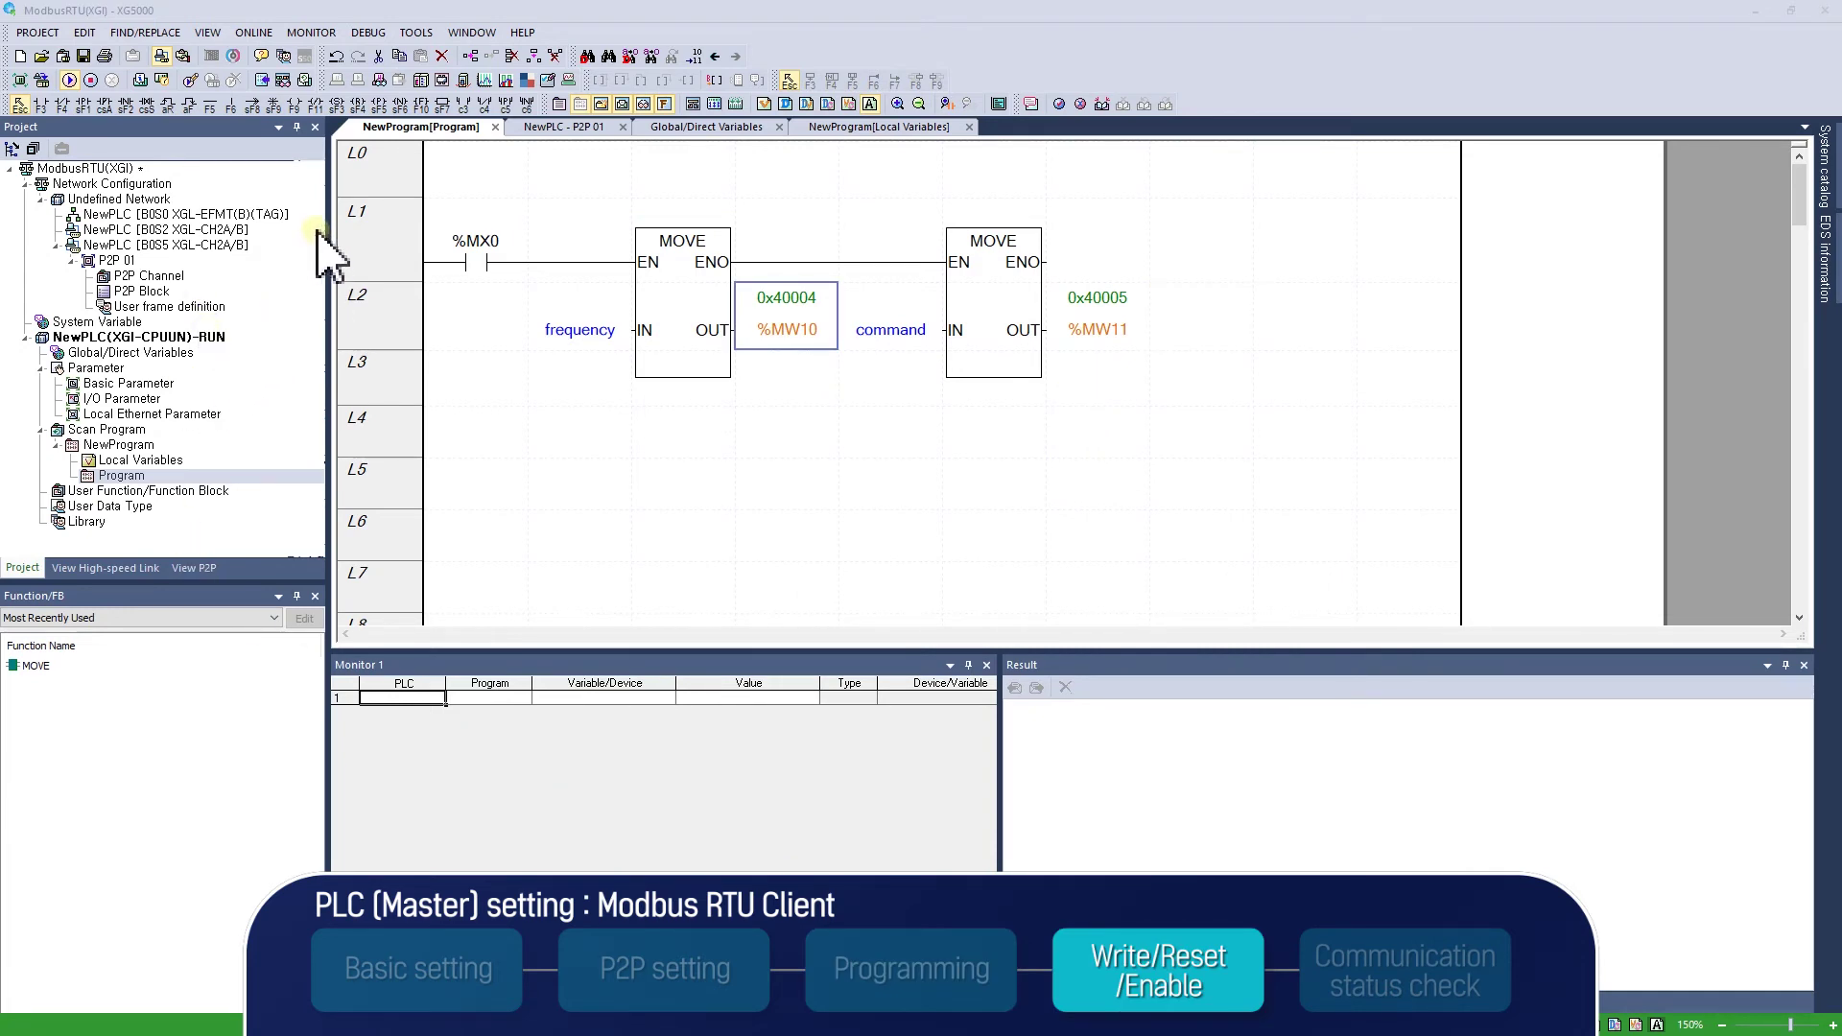
Write the program and parameters to the PLC in STOP mode, then return it to RUN mode and acknowledge the module reset notice
left_click(255, 34)
left_click(284, 214)
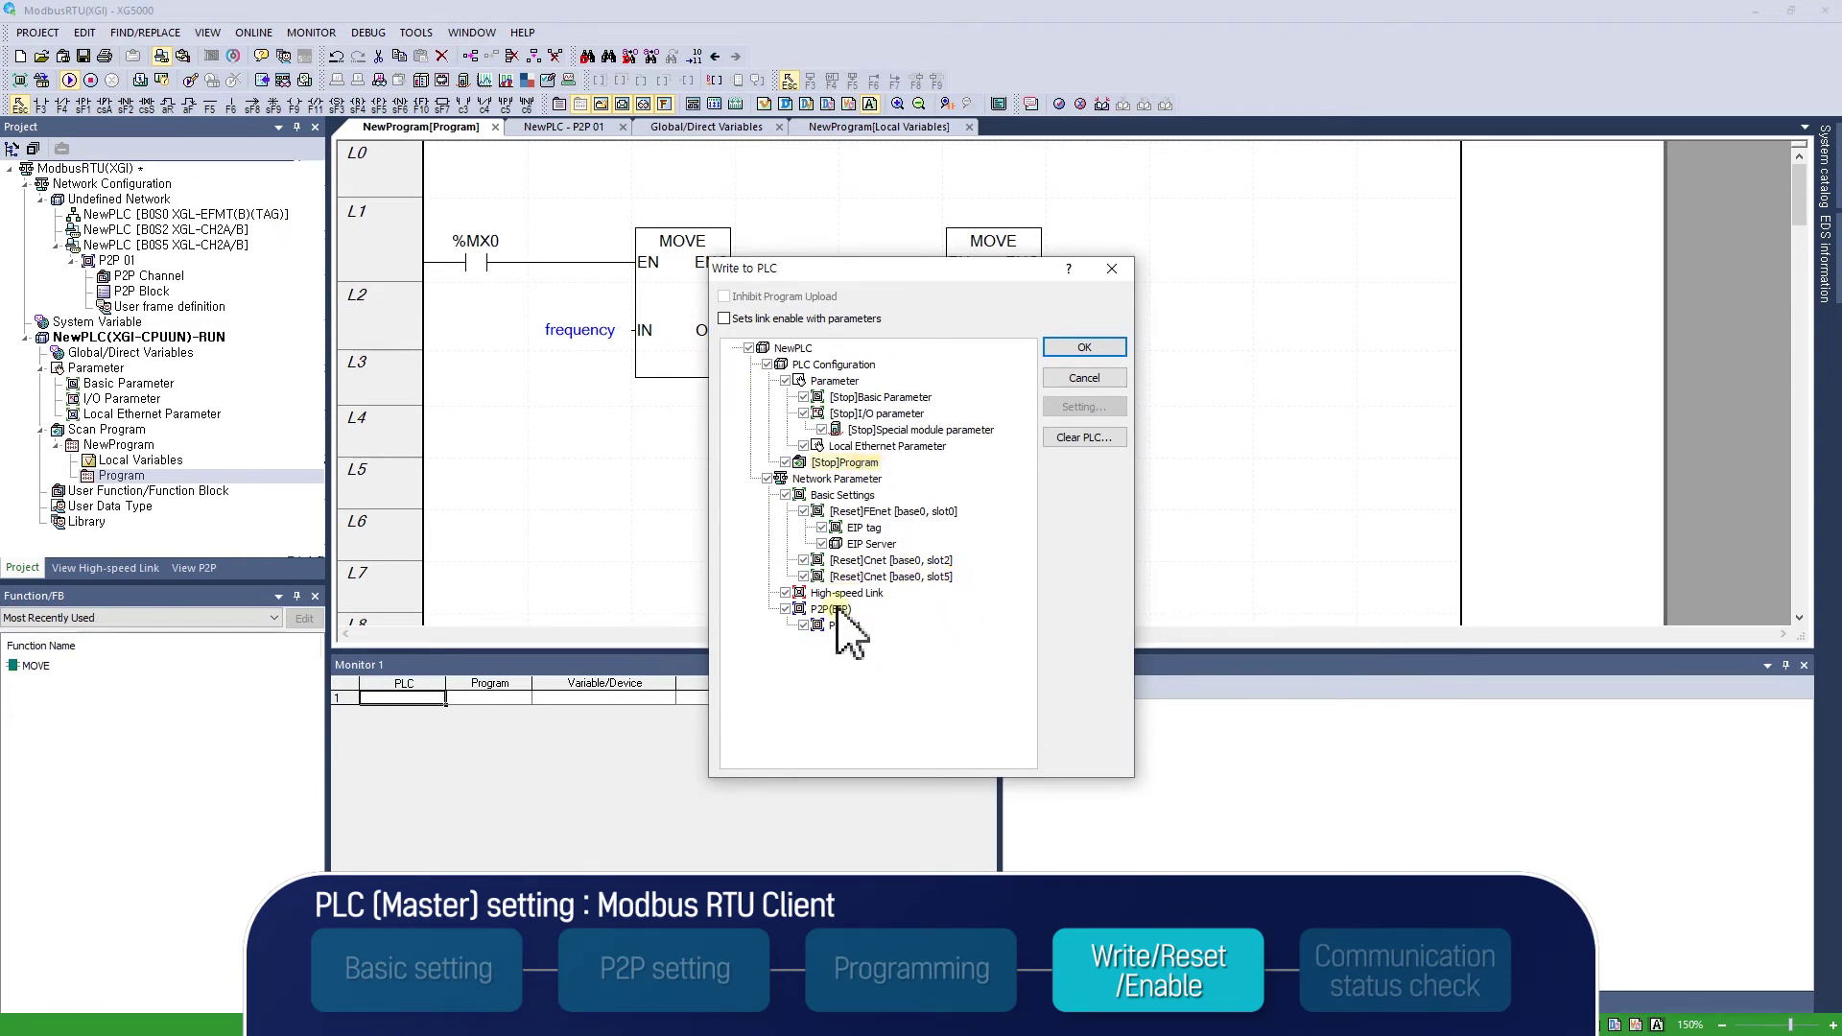
left_click(1108, 350)
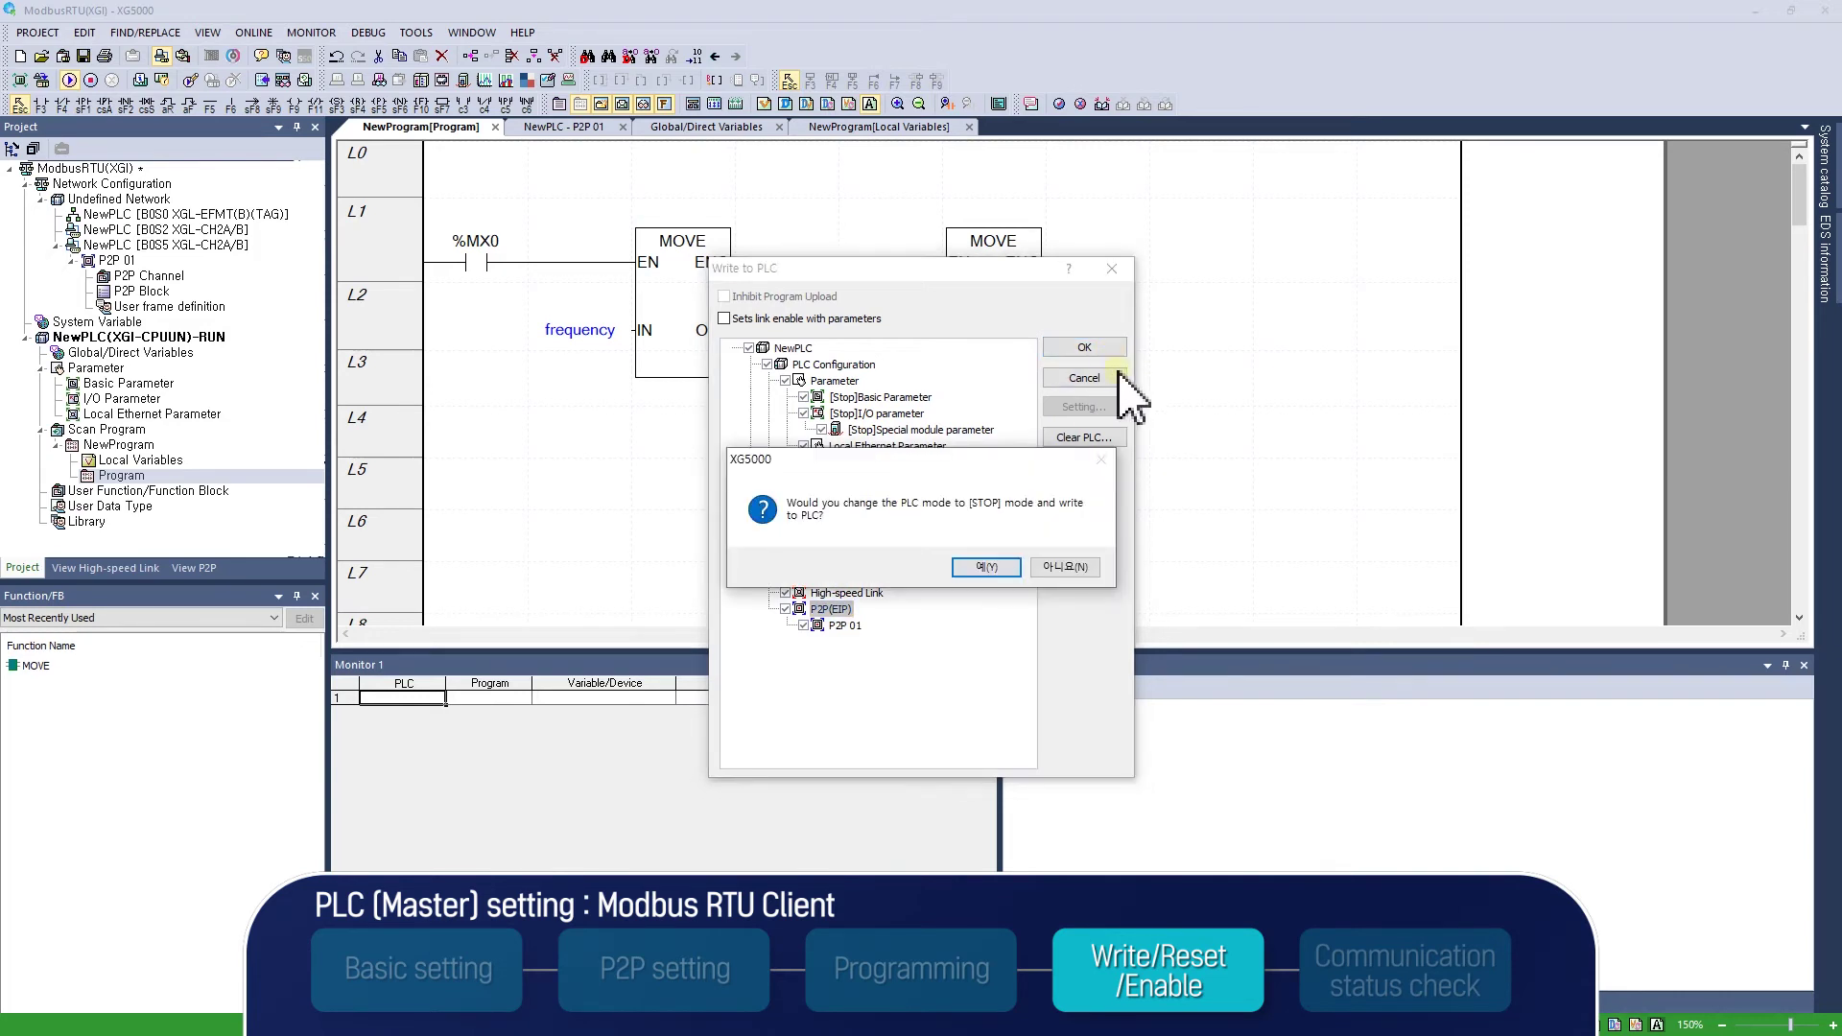
left_click(984, 567)
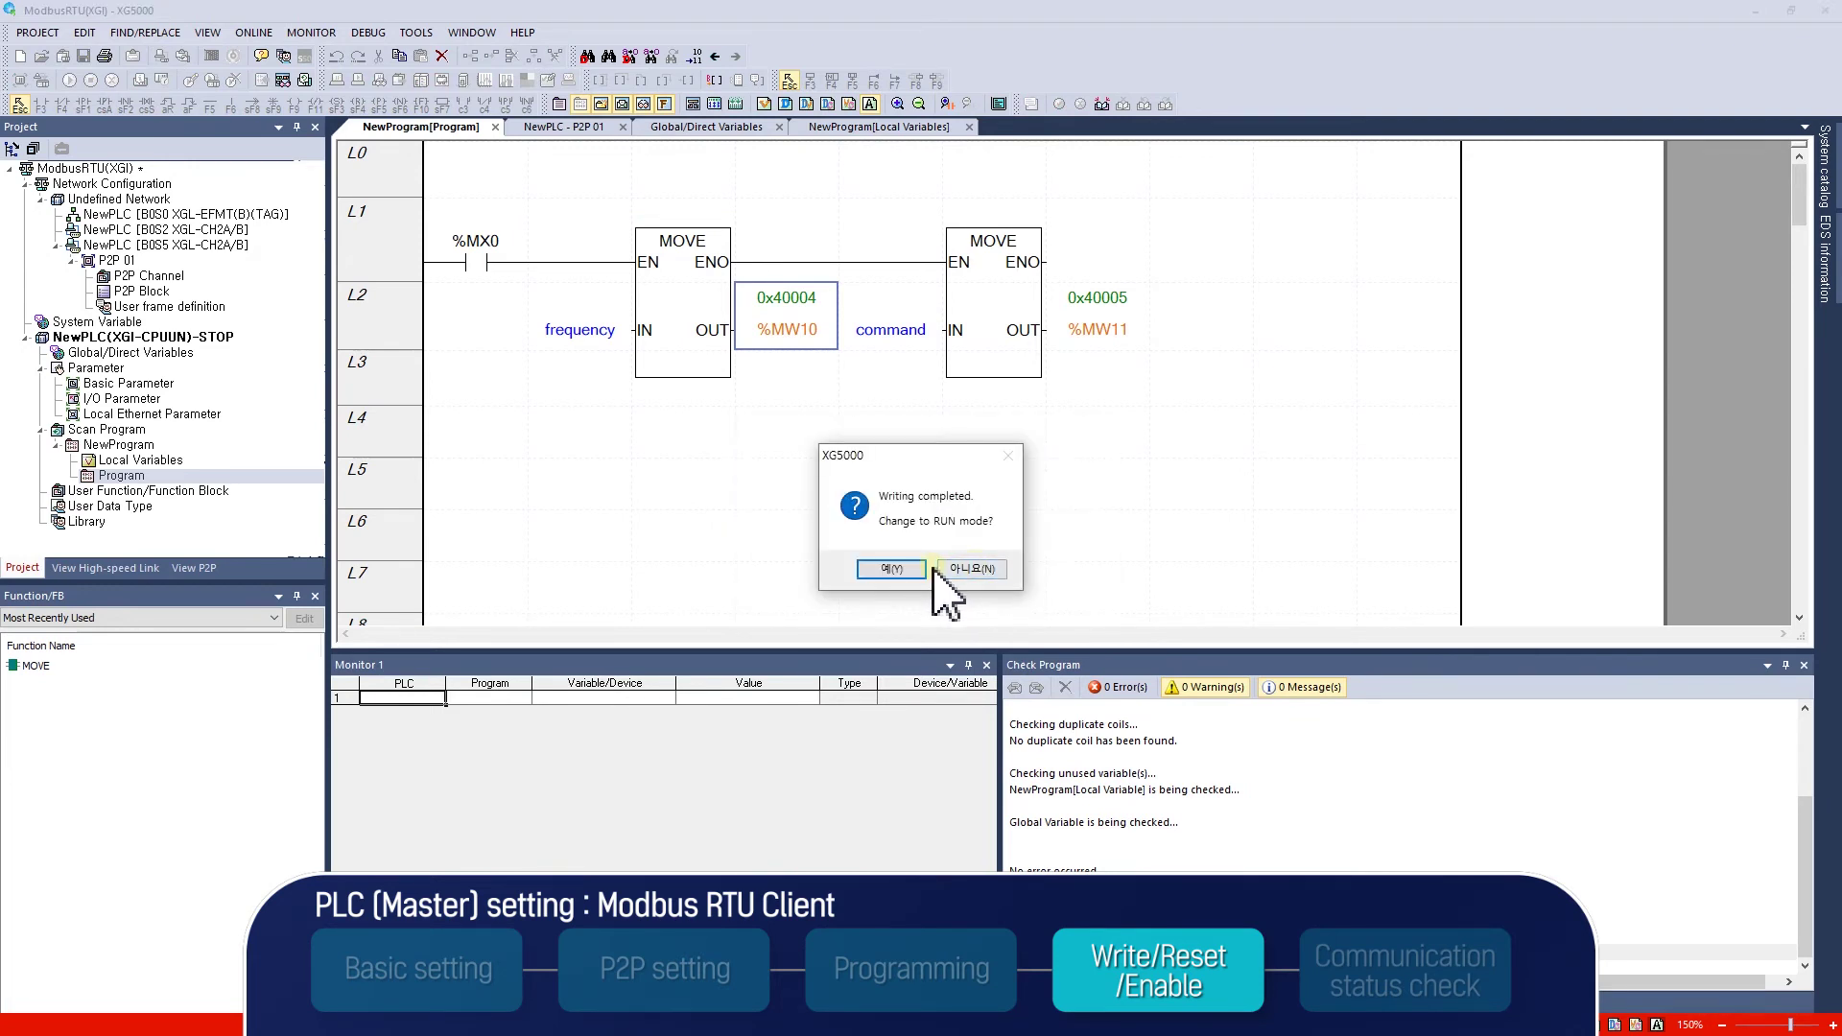
left_click(929, 567)
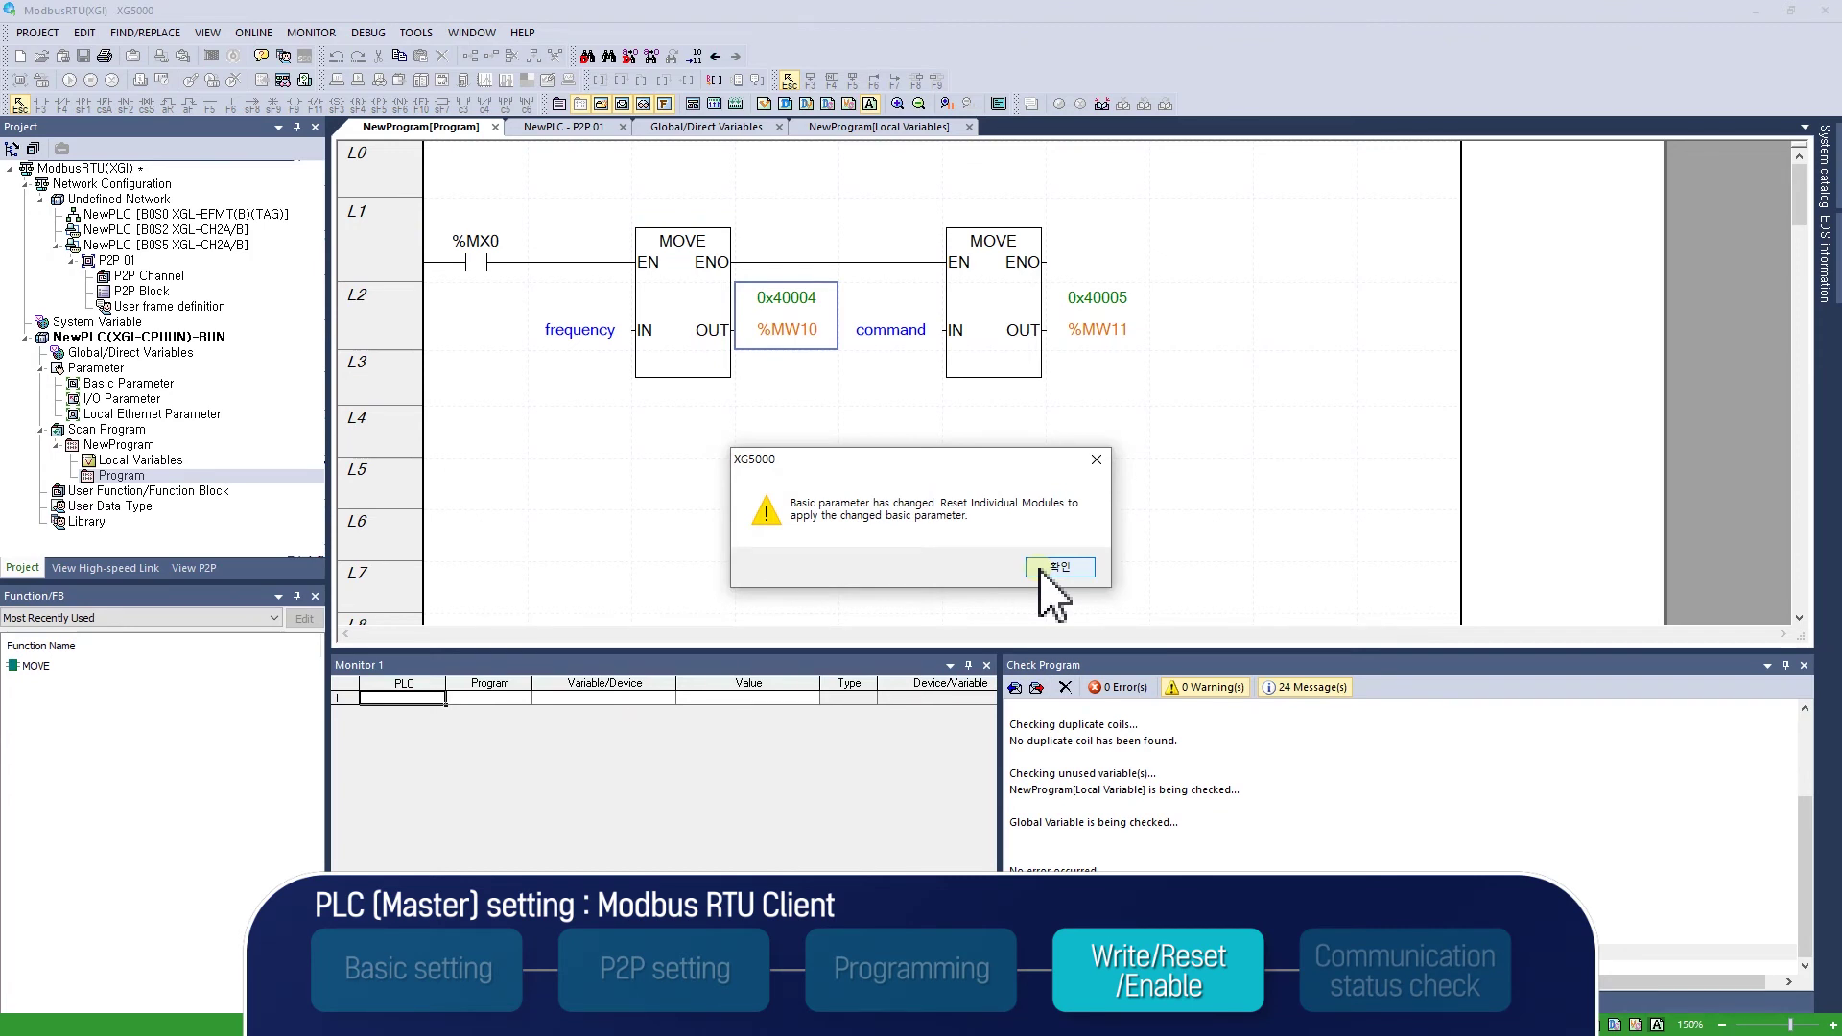
left_click(1054, 567)
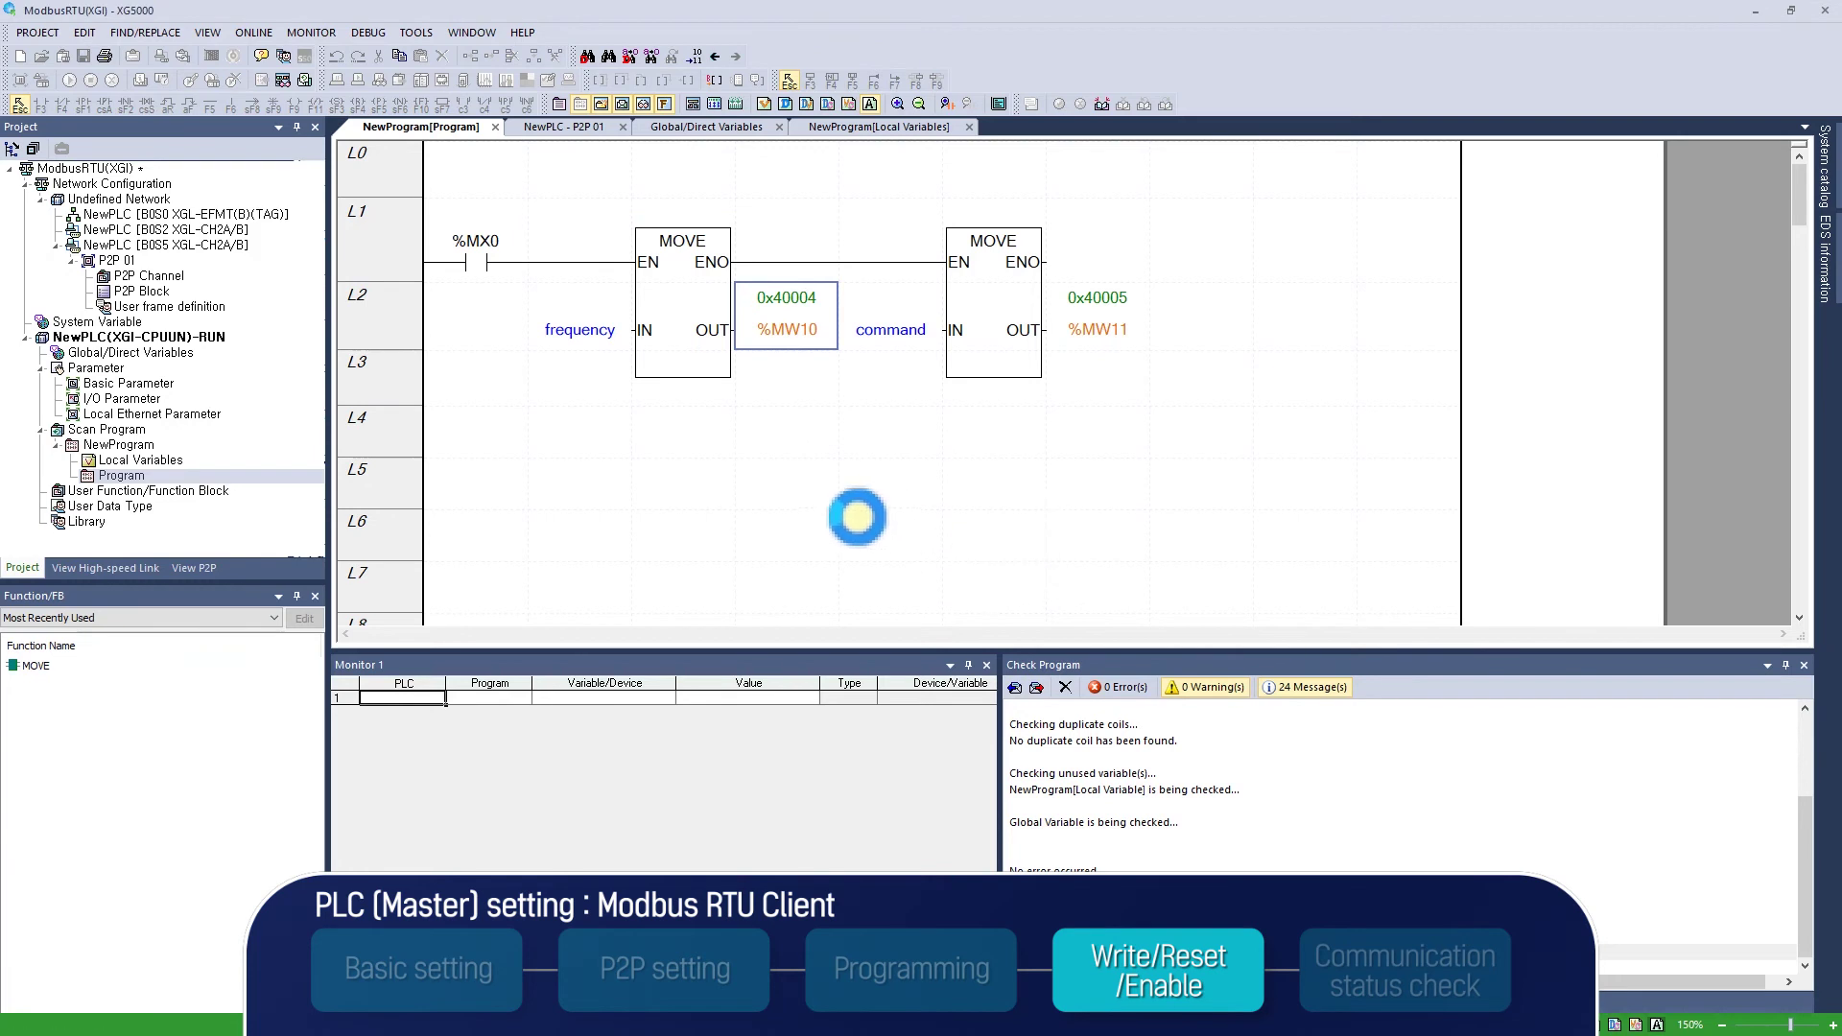
Reset only the Cnet module in base 0, slot 5 using the individual module reset
left_click(253, 32)
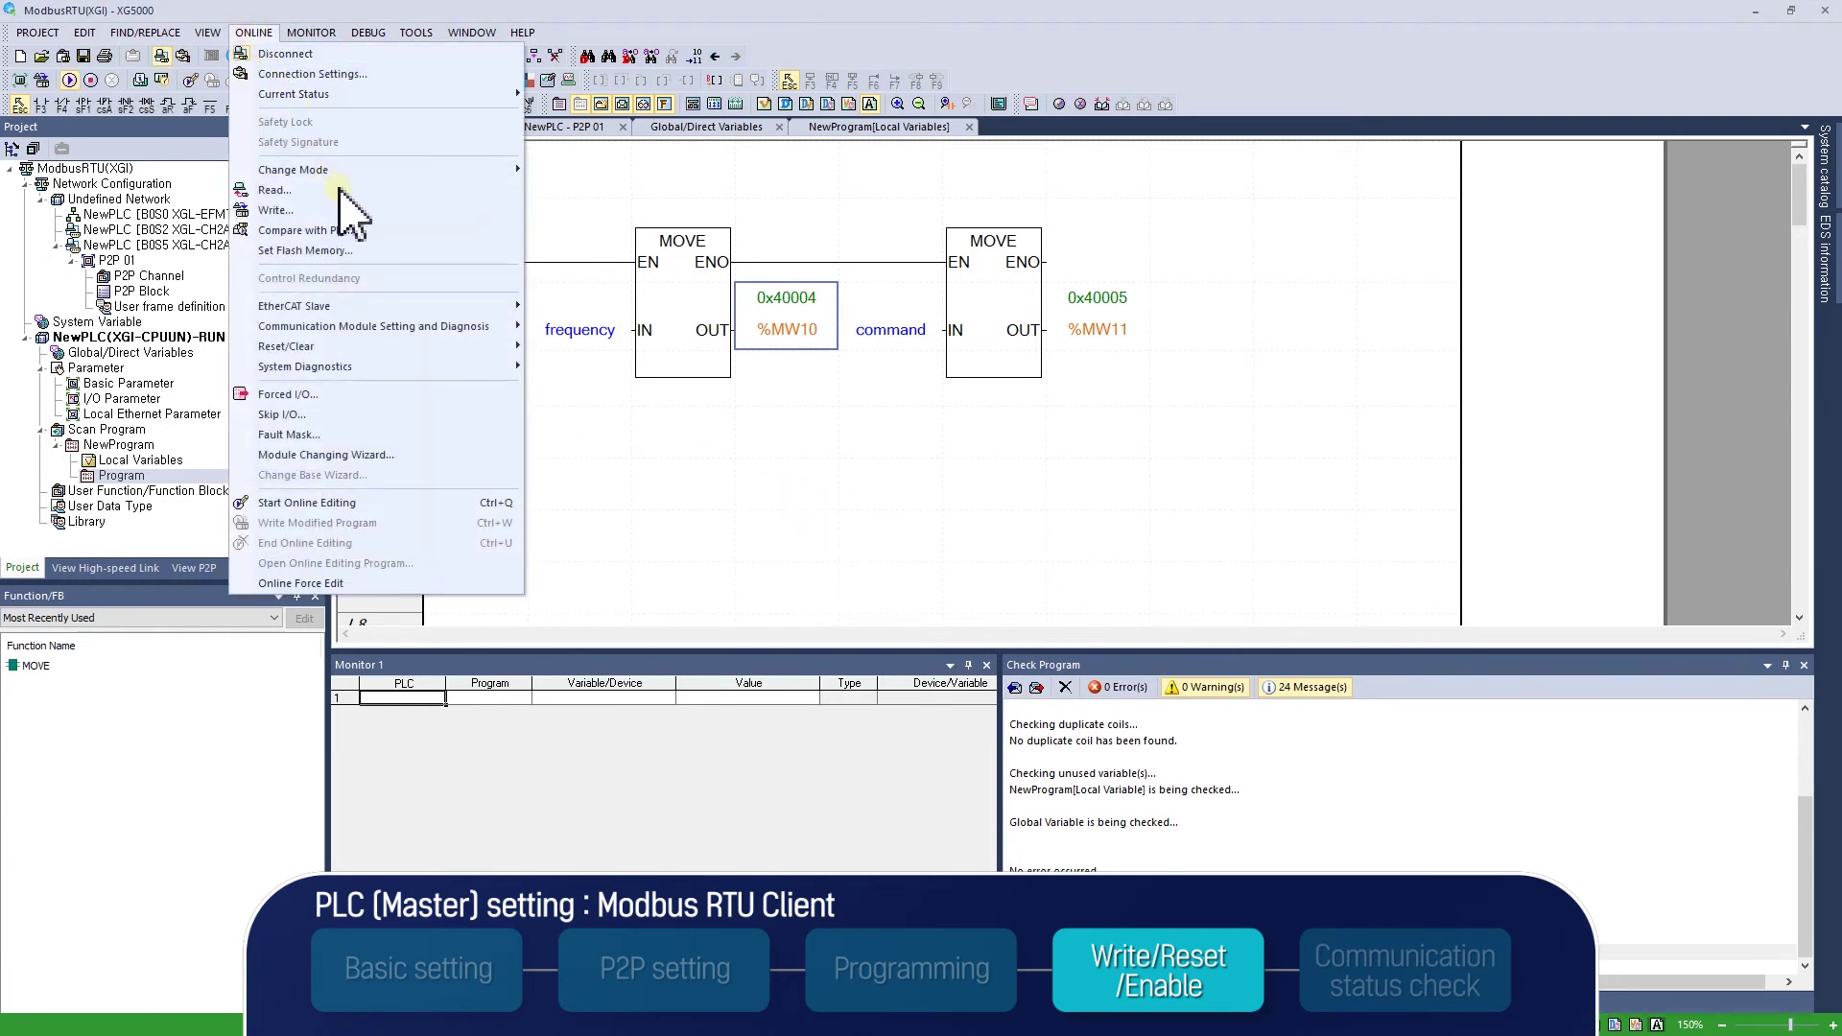
left_click(369, 351)
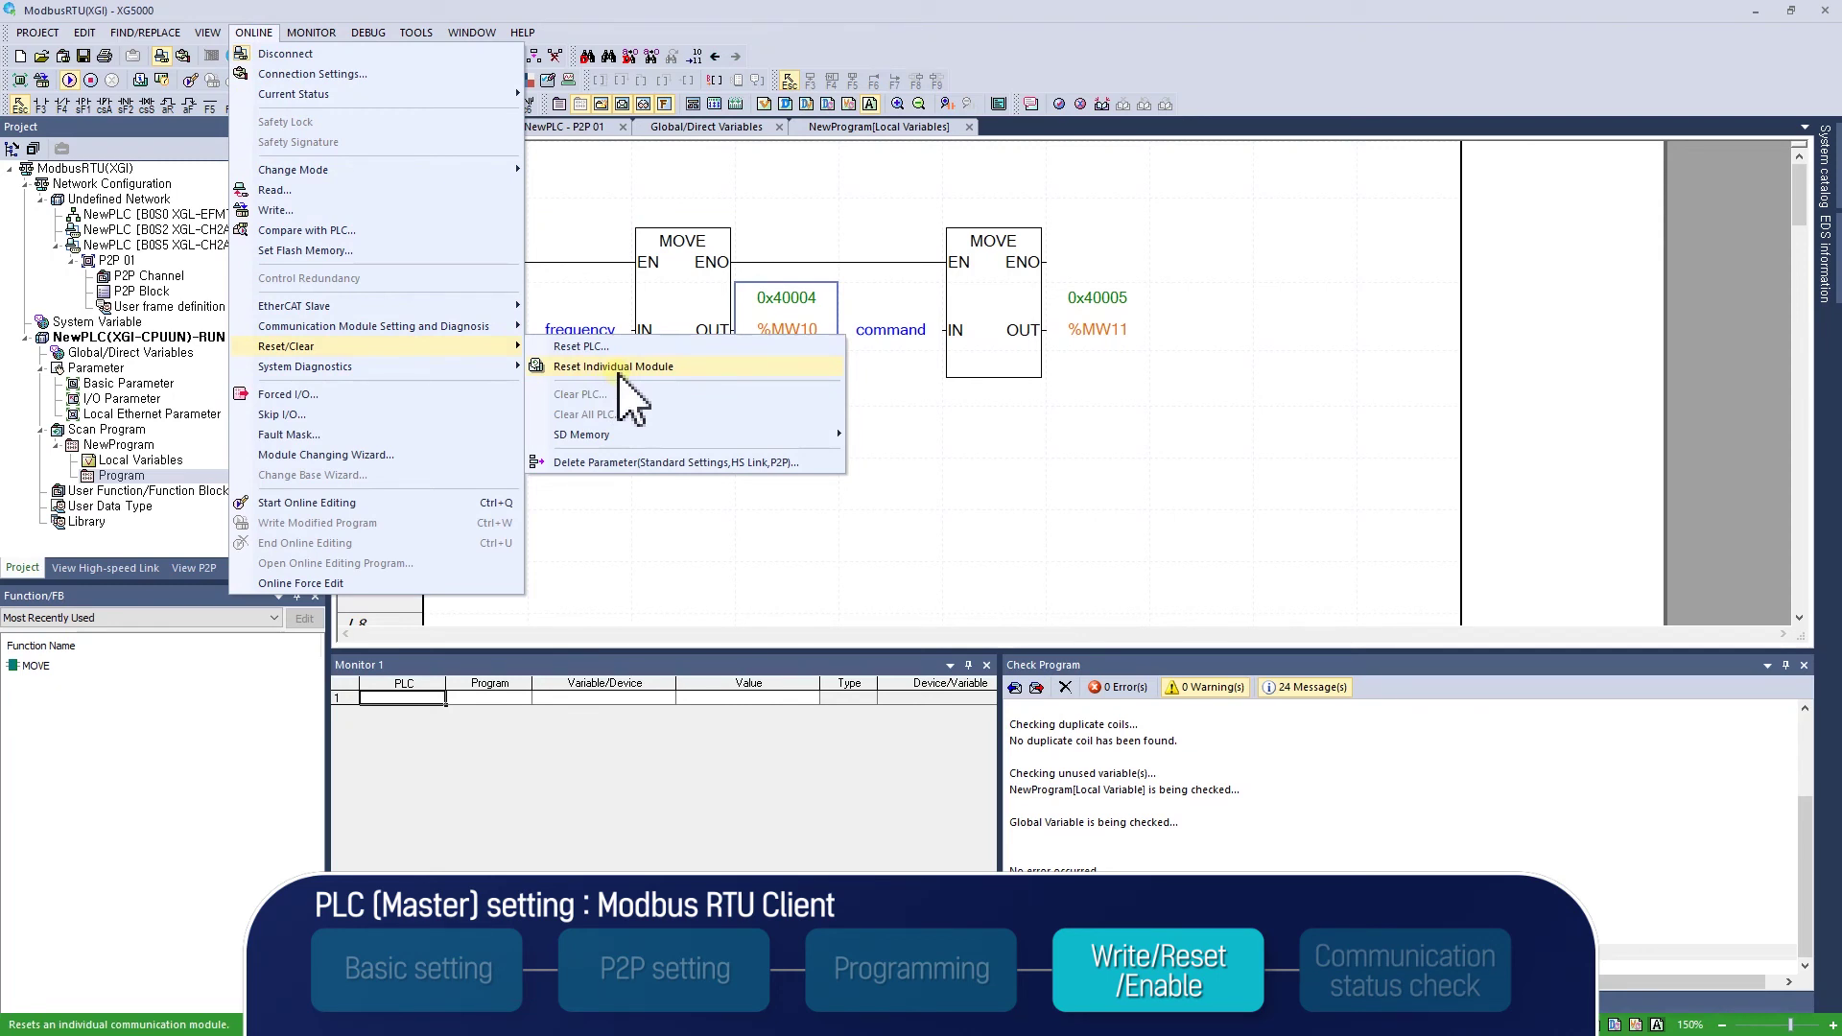
left_click(621, 368)
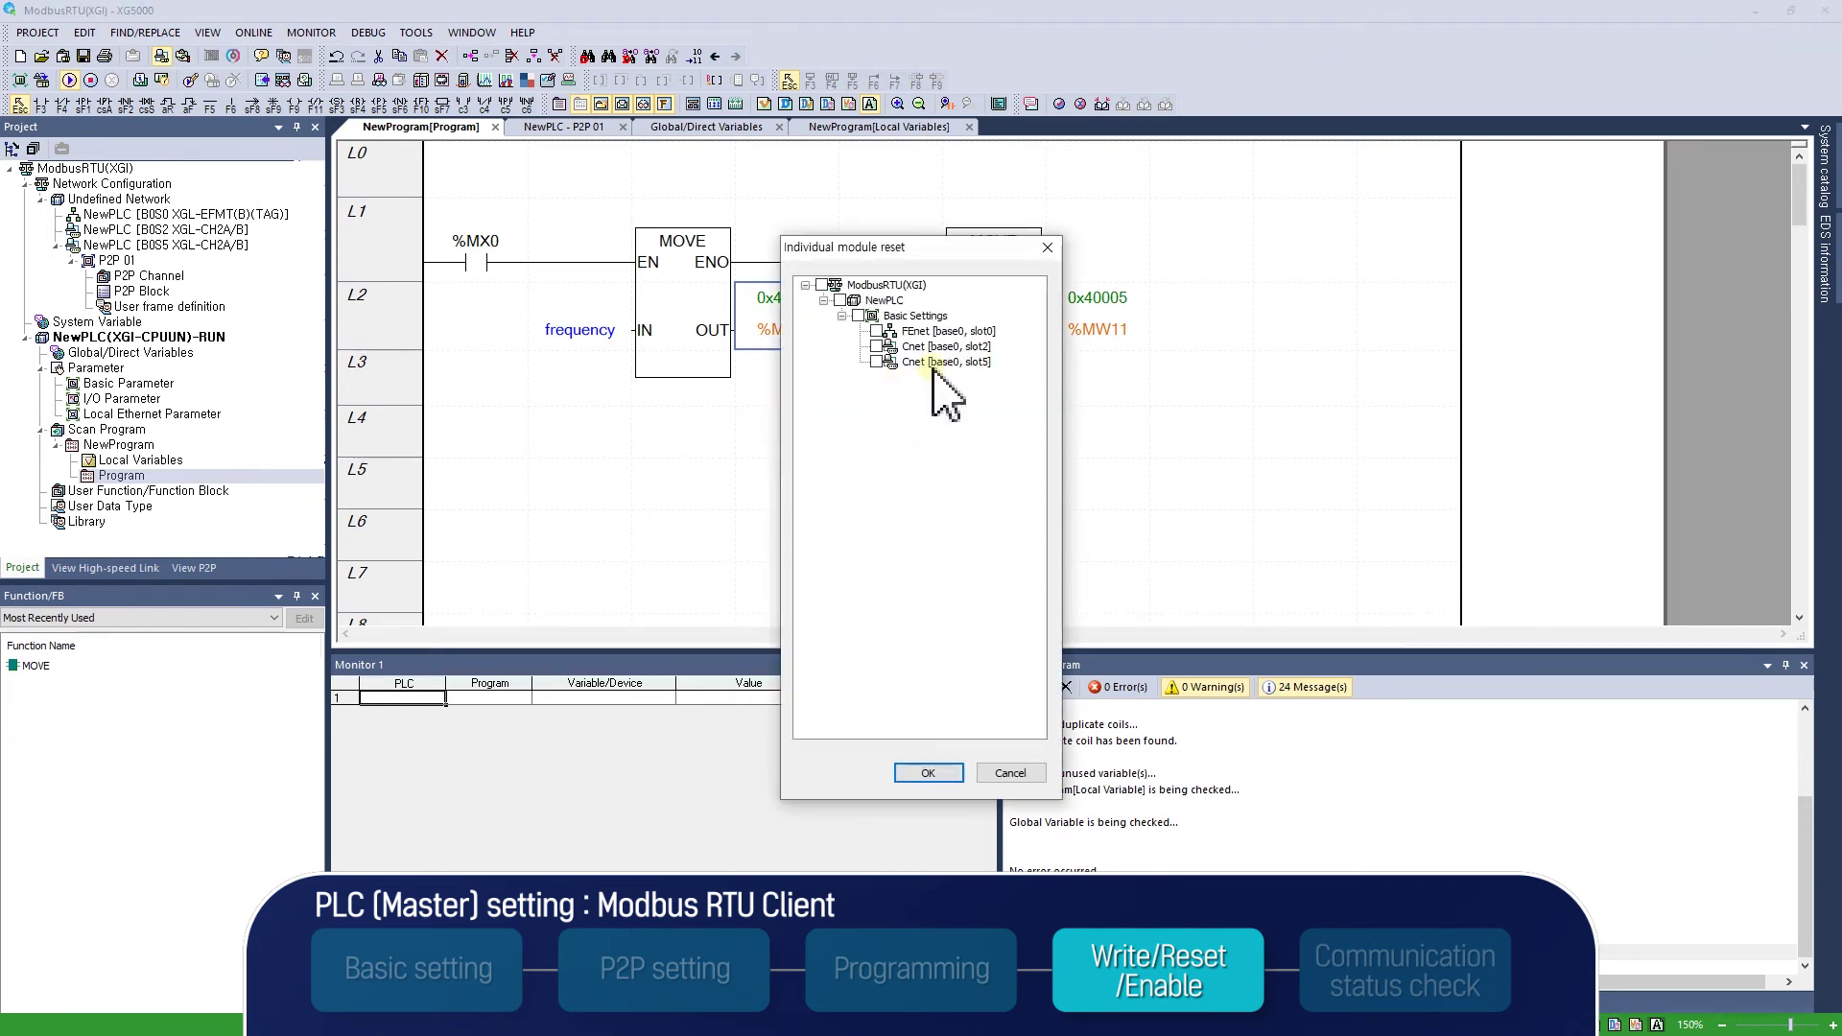
left_click(935, 364)
left_click(876, 362)
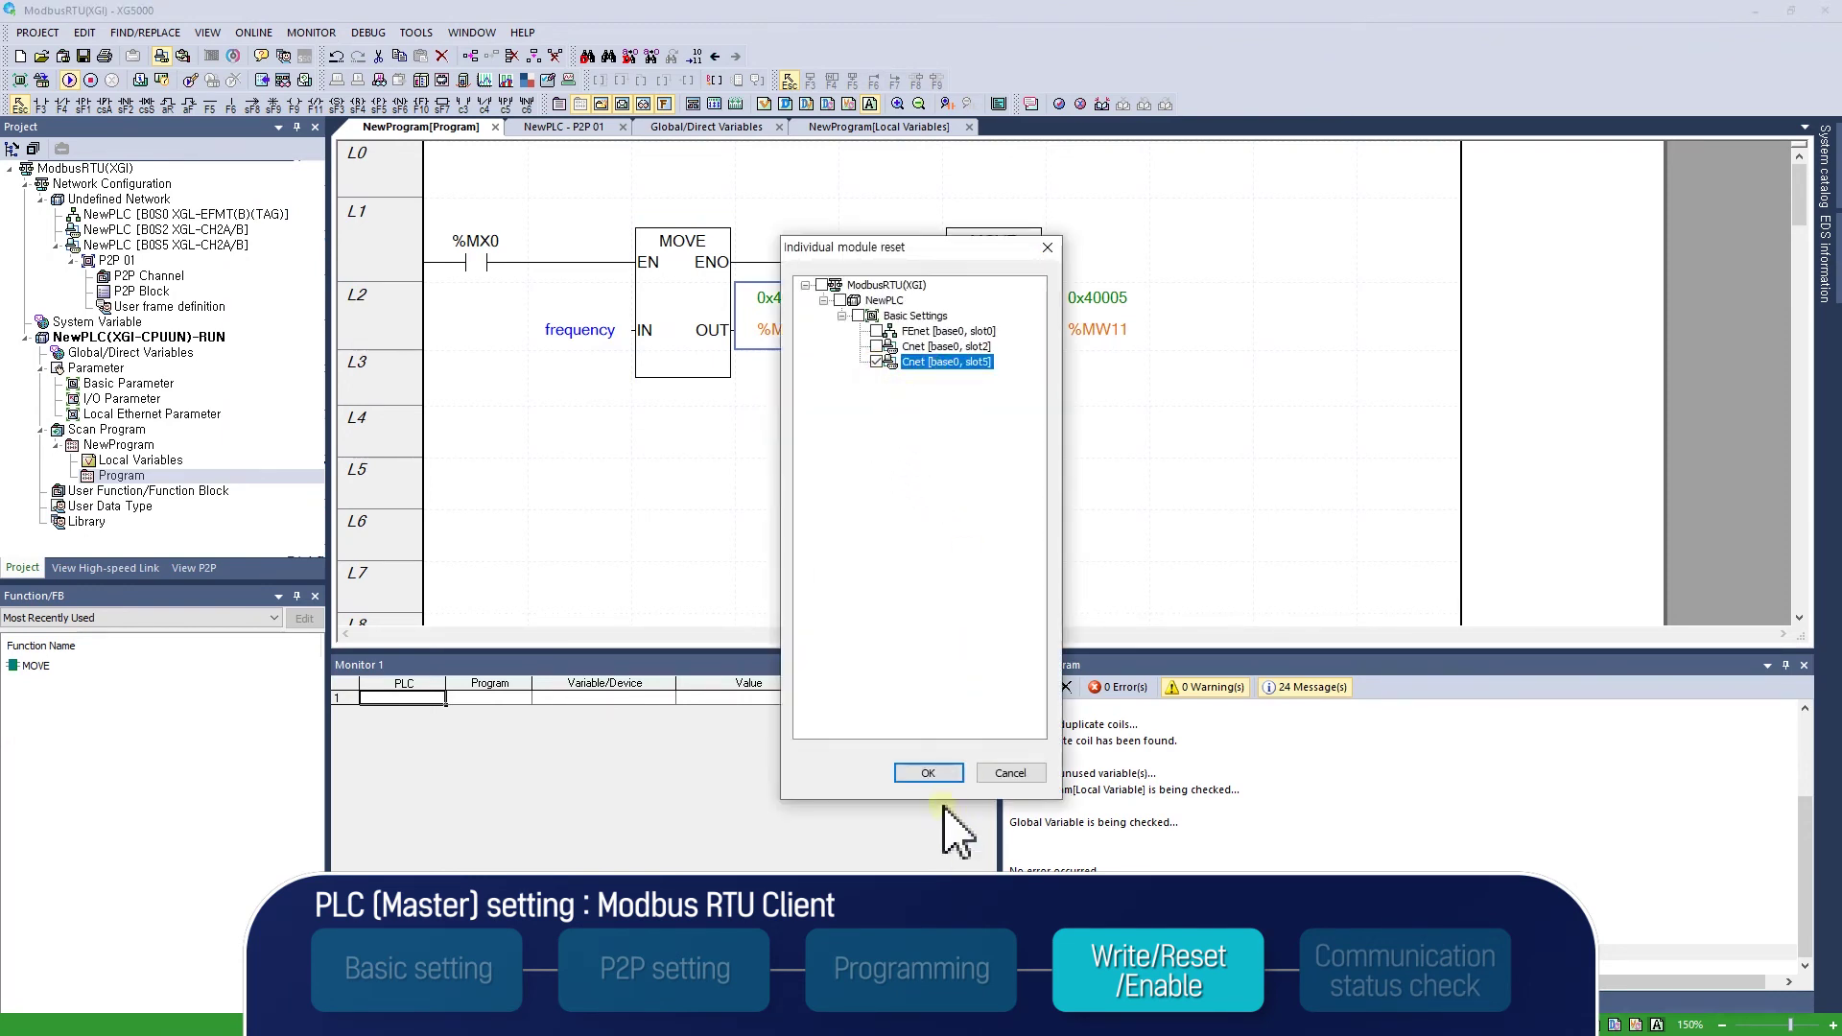
left_click(940, 775)
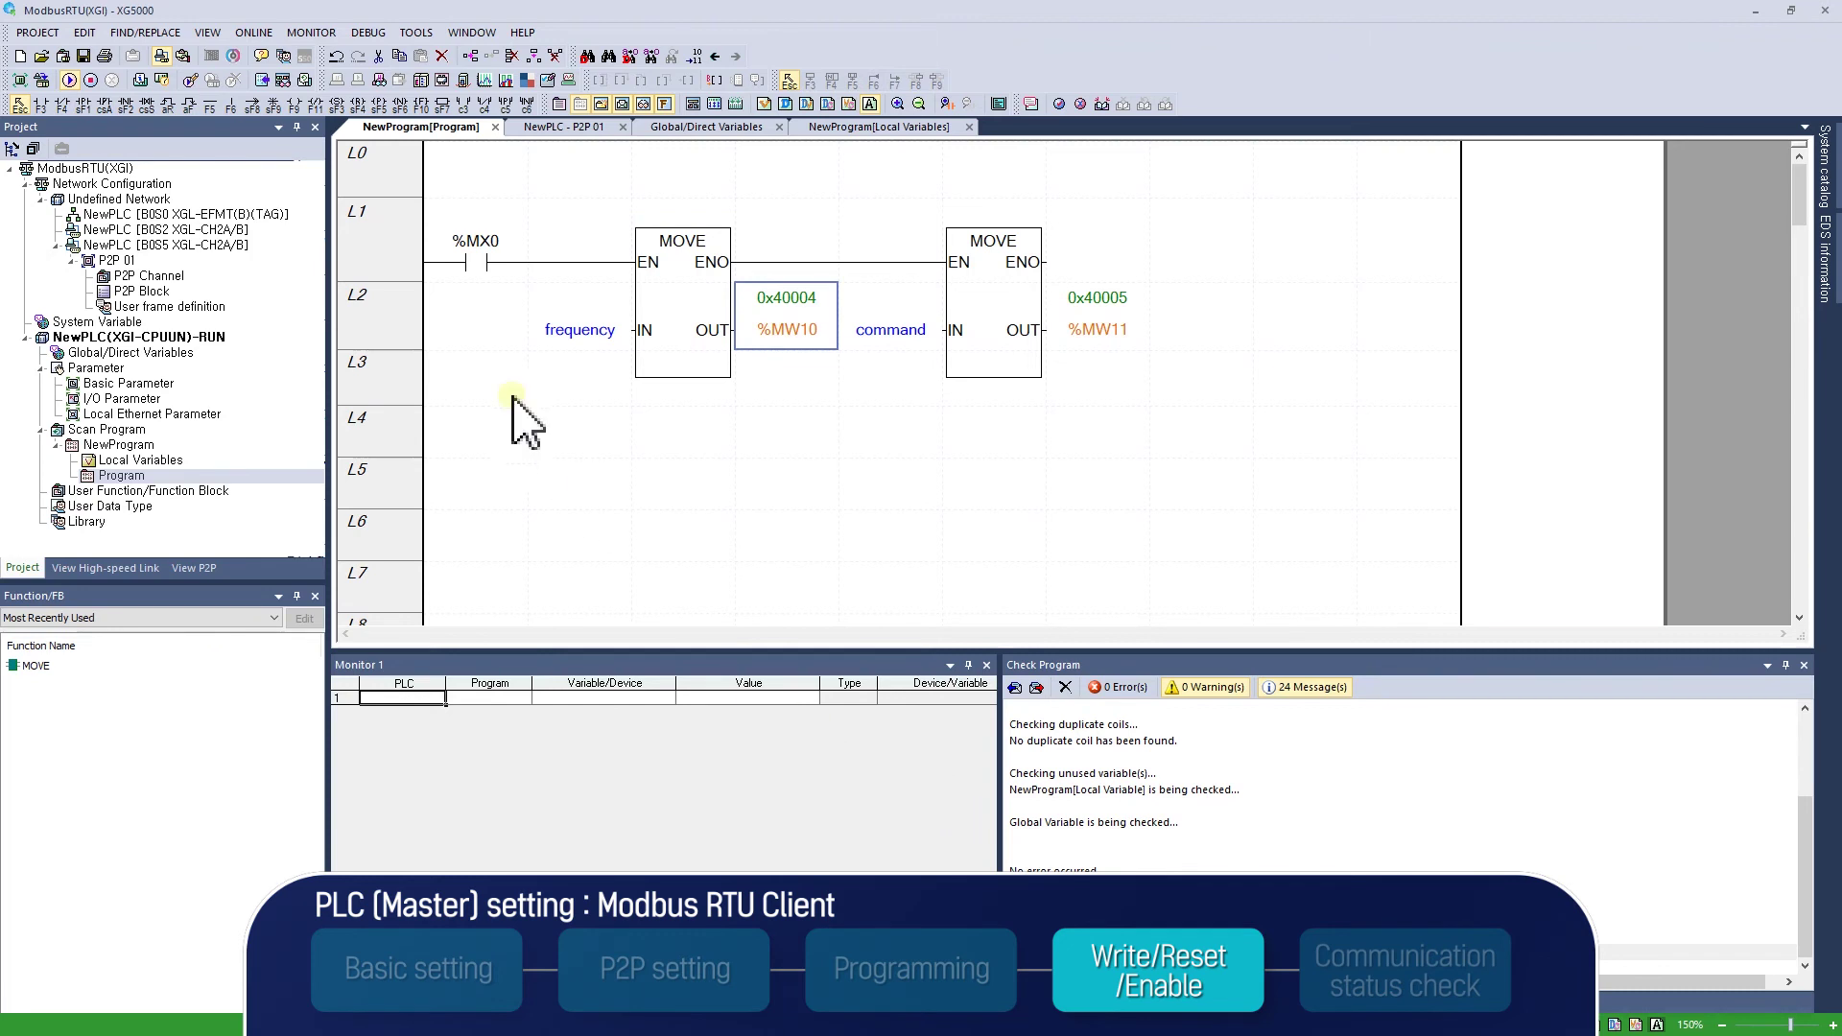
Enable the P2P(EIP) 1 communication service on the PLC and acknowledge the completion notice
left_click(263, 36)
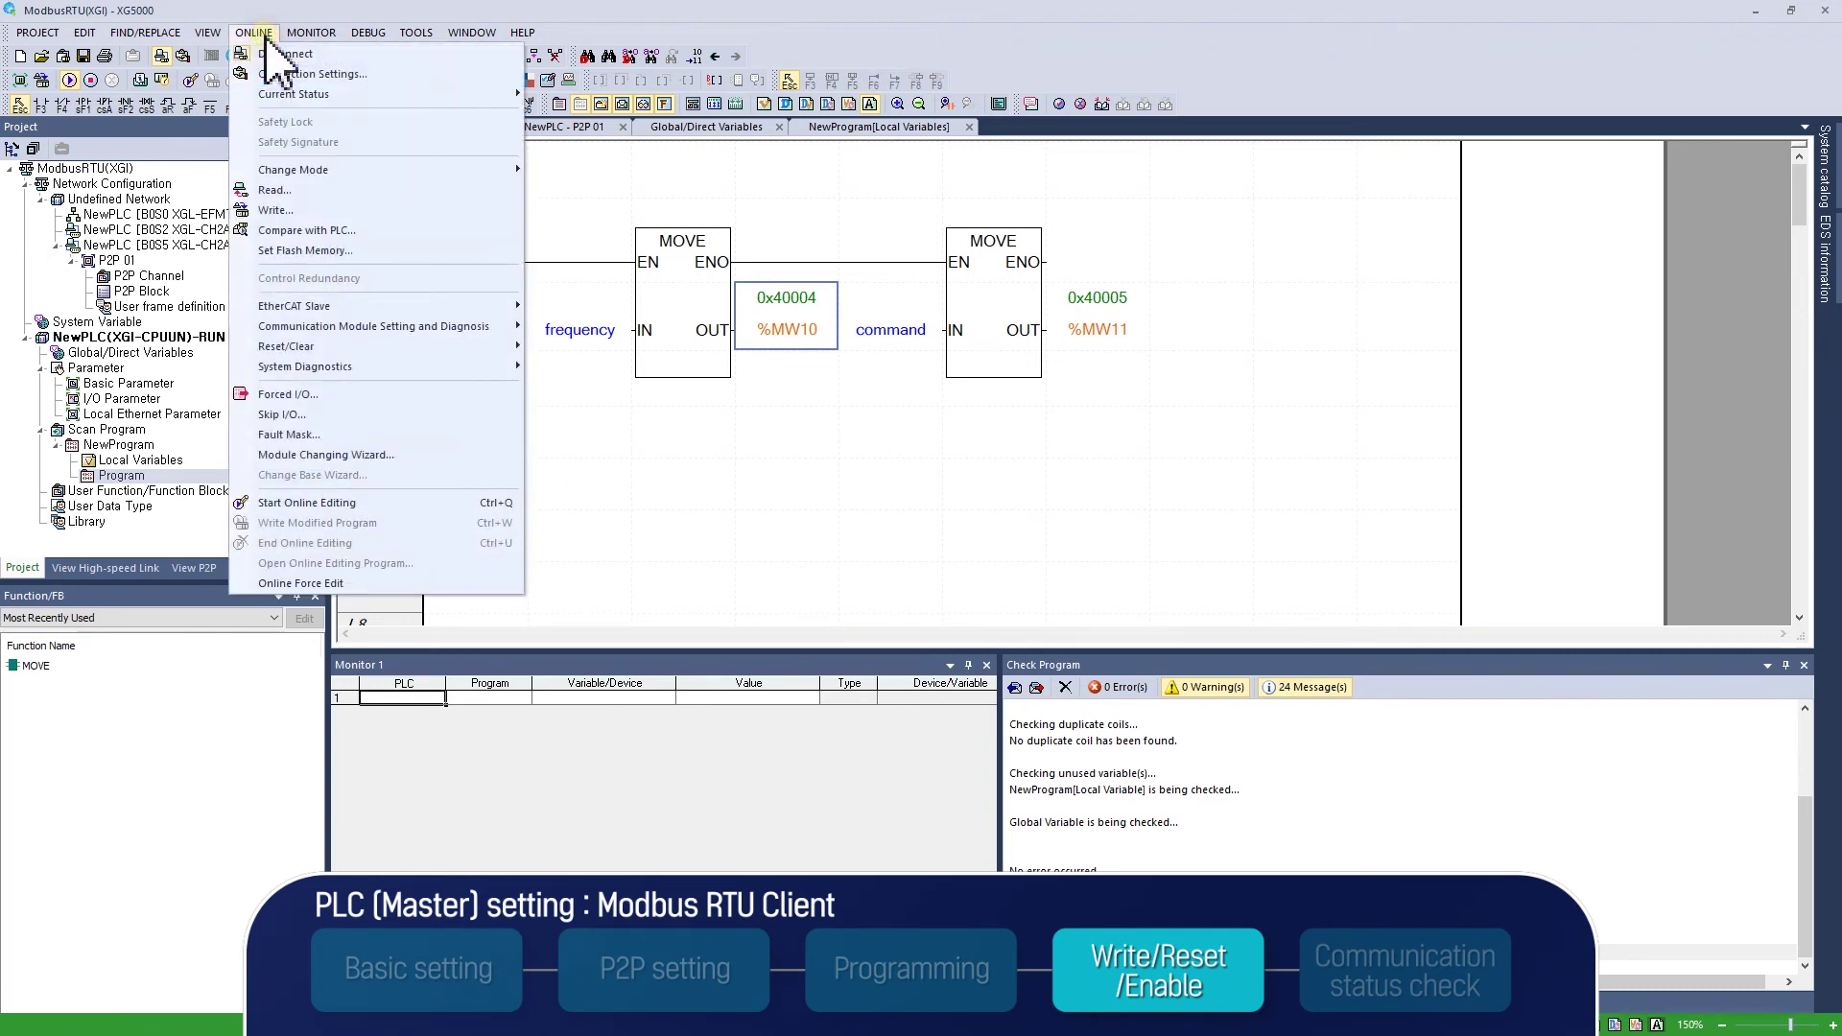
left_click(317, 327)
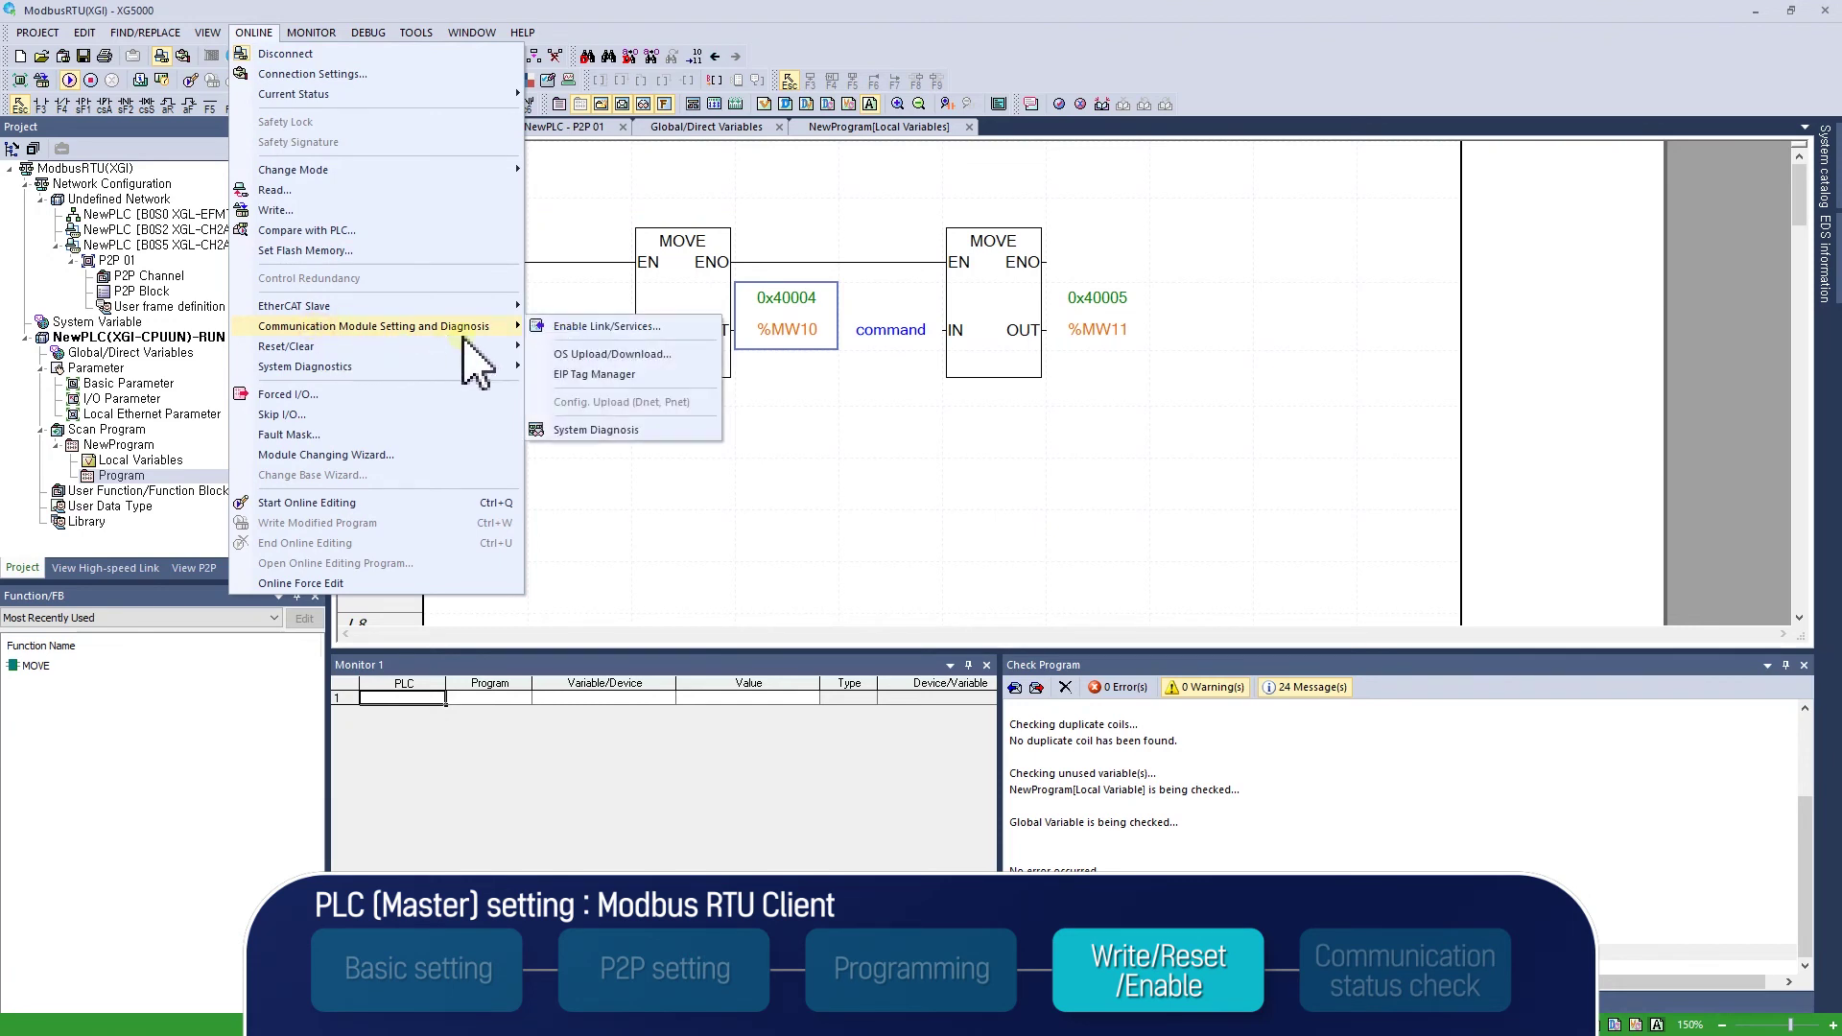
left_click(580, 329)
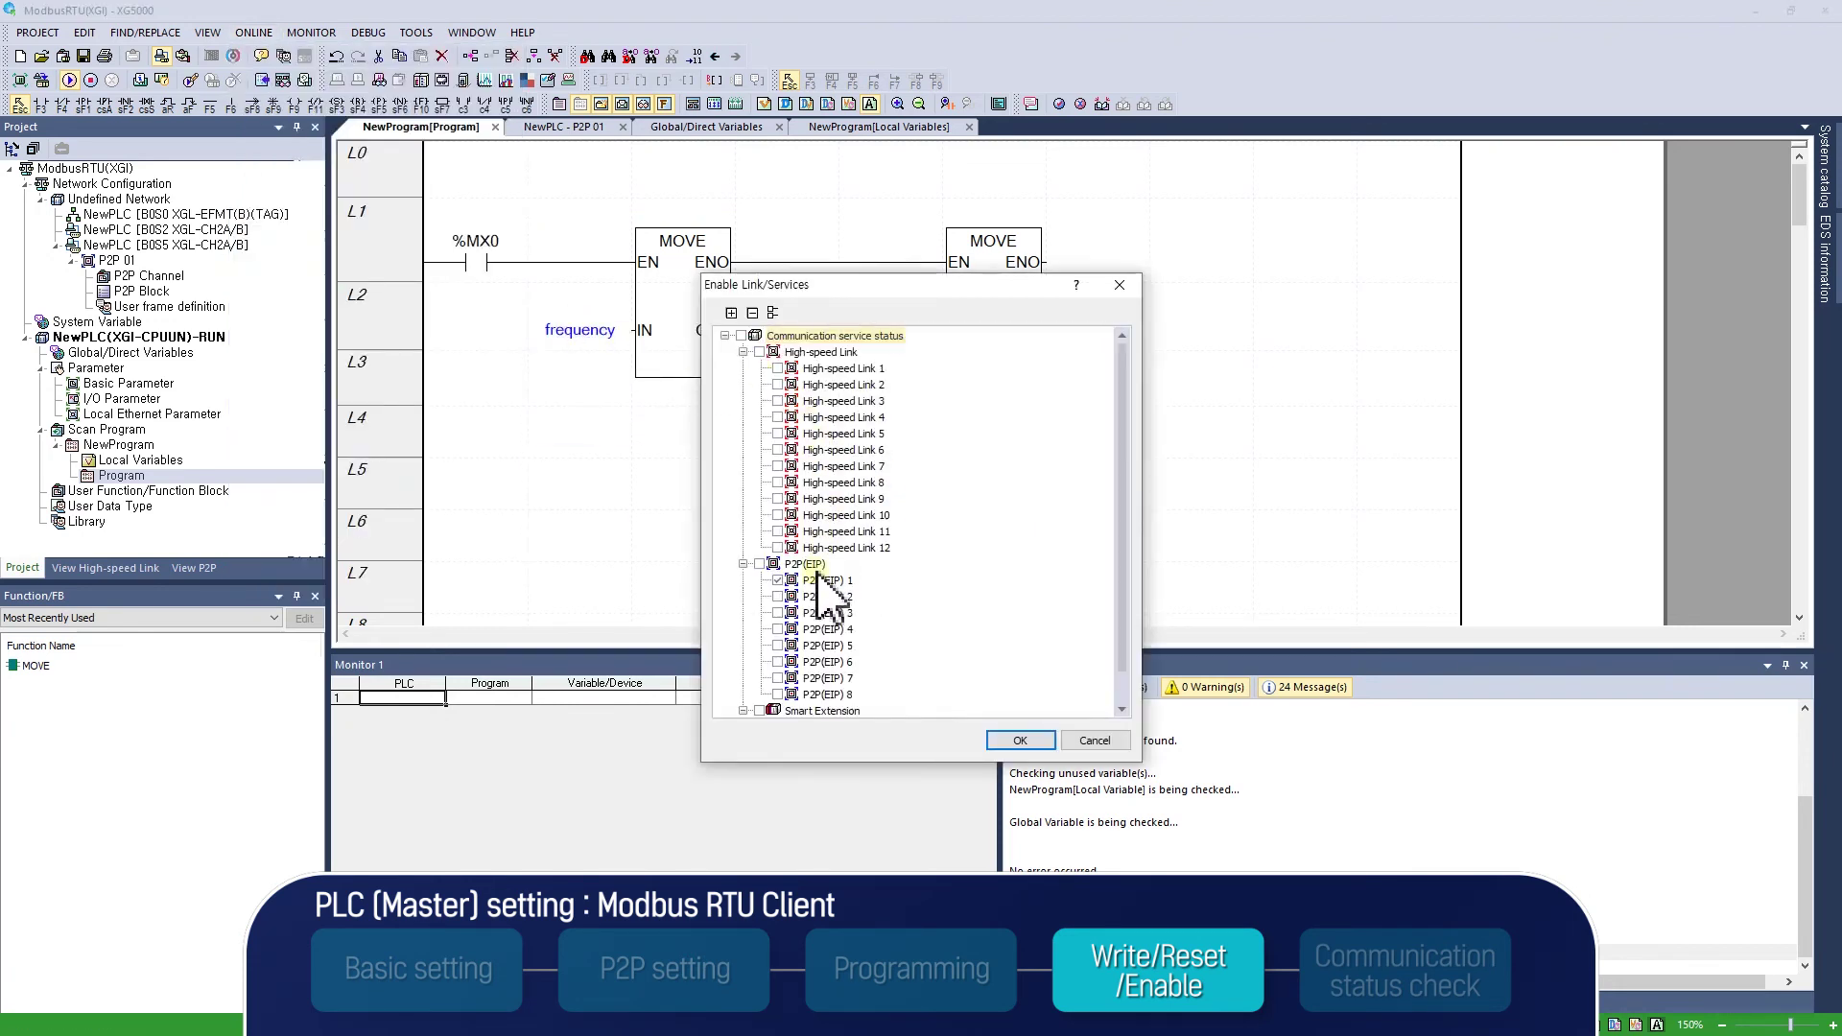
left_click(779, 582)
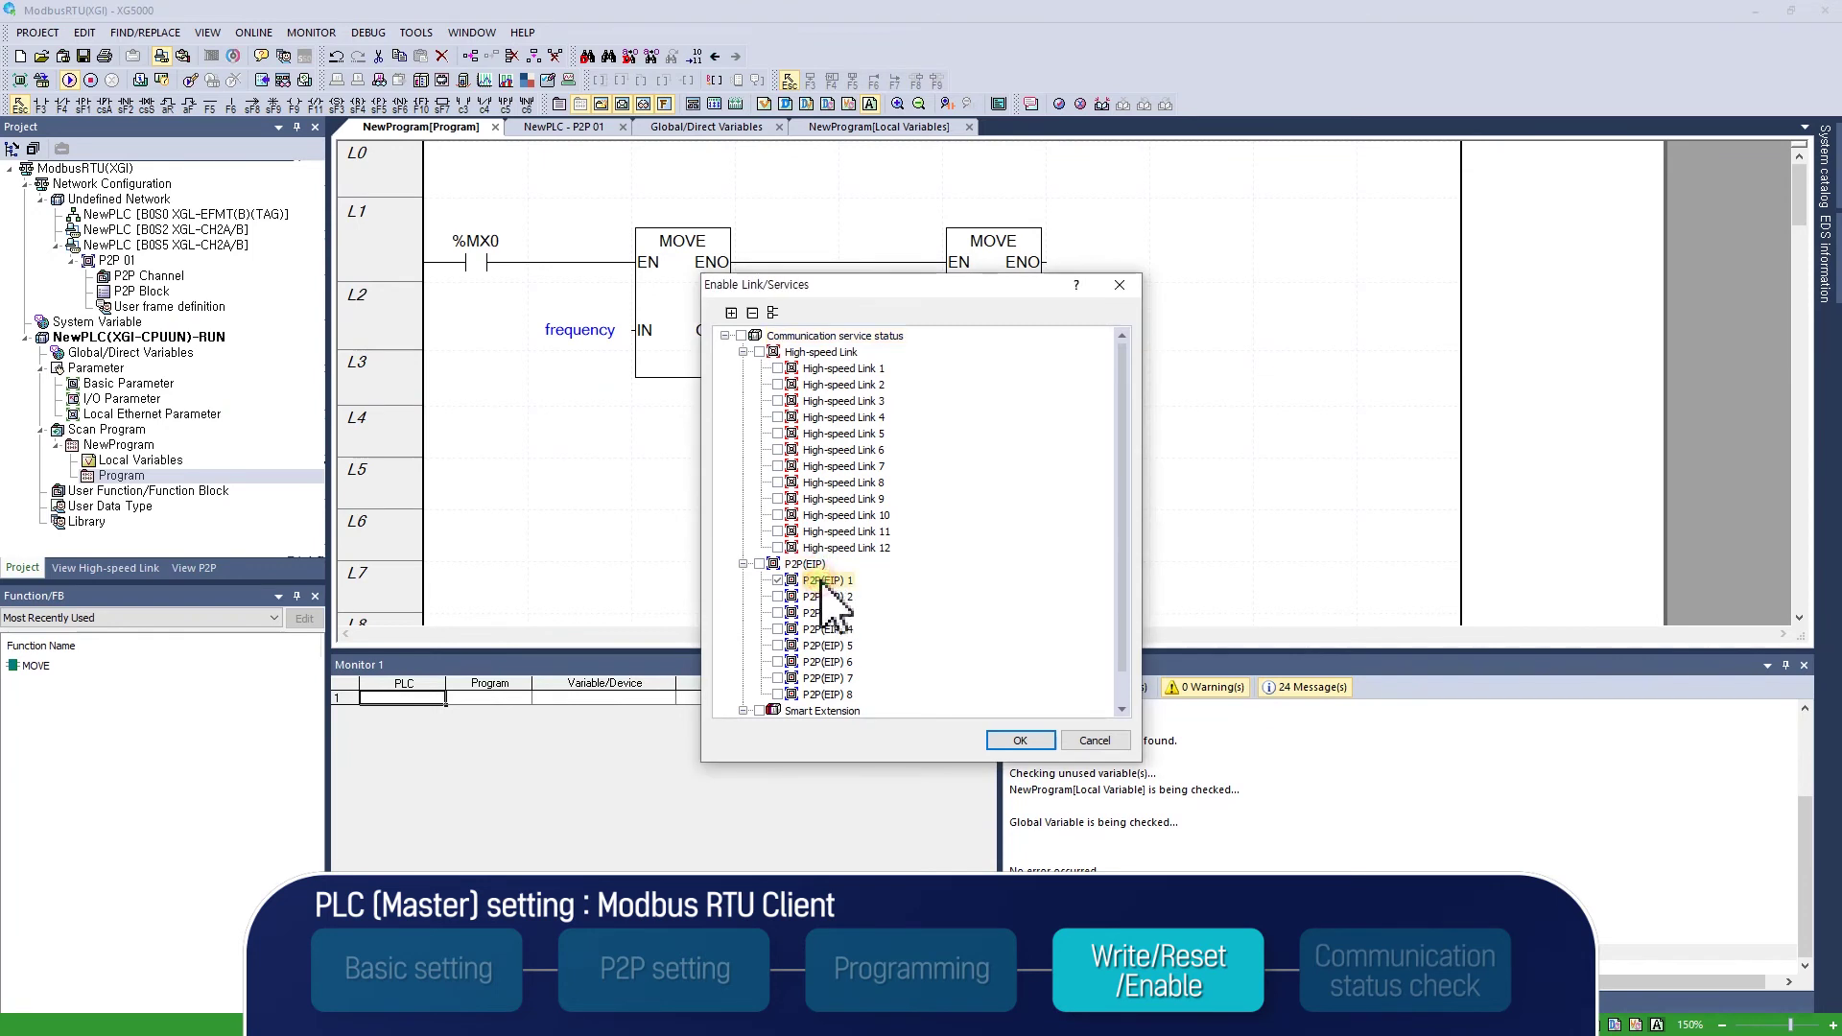
left_click(1020, 740)
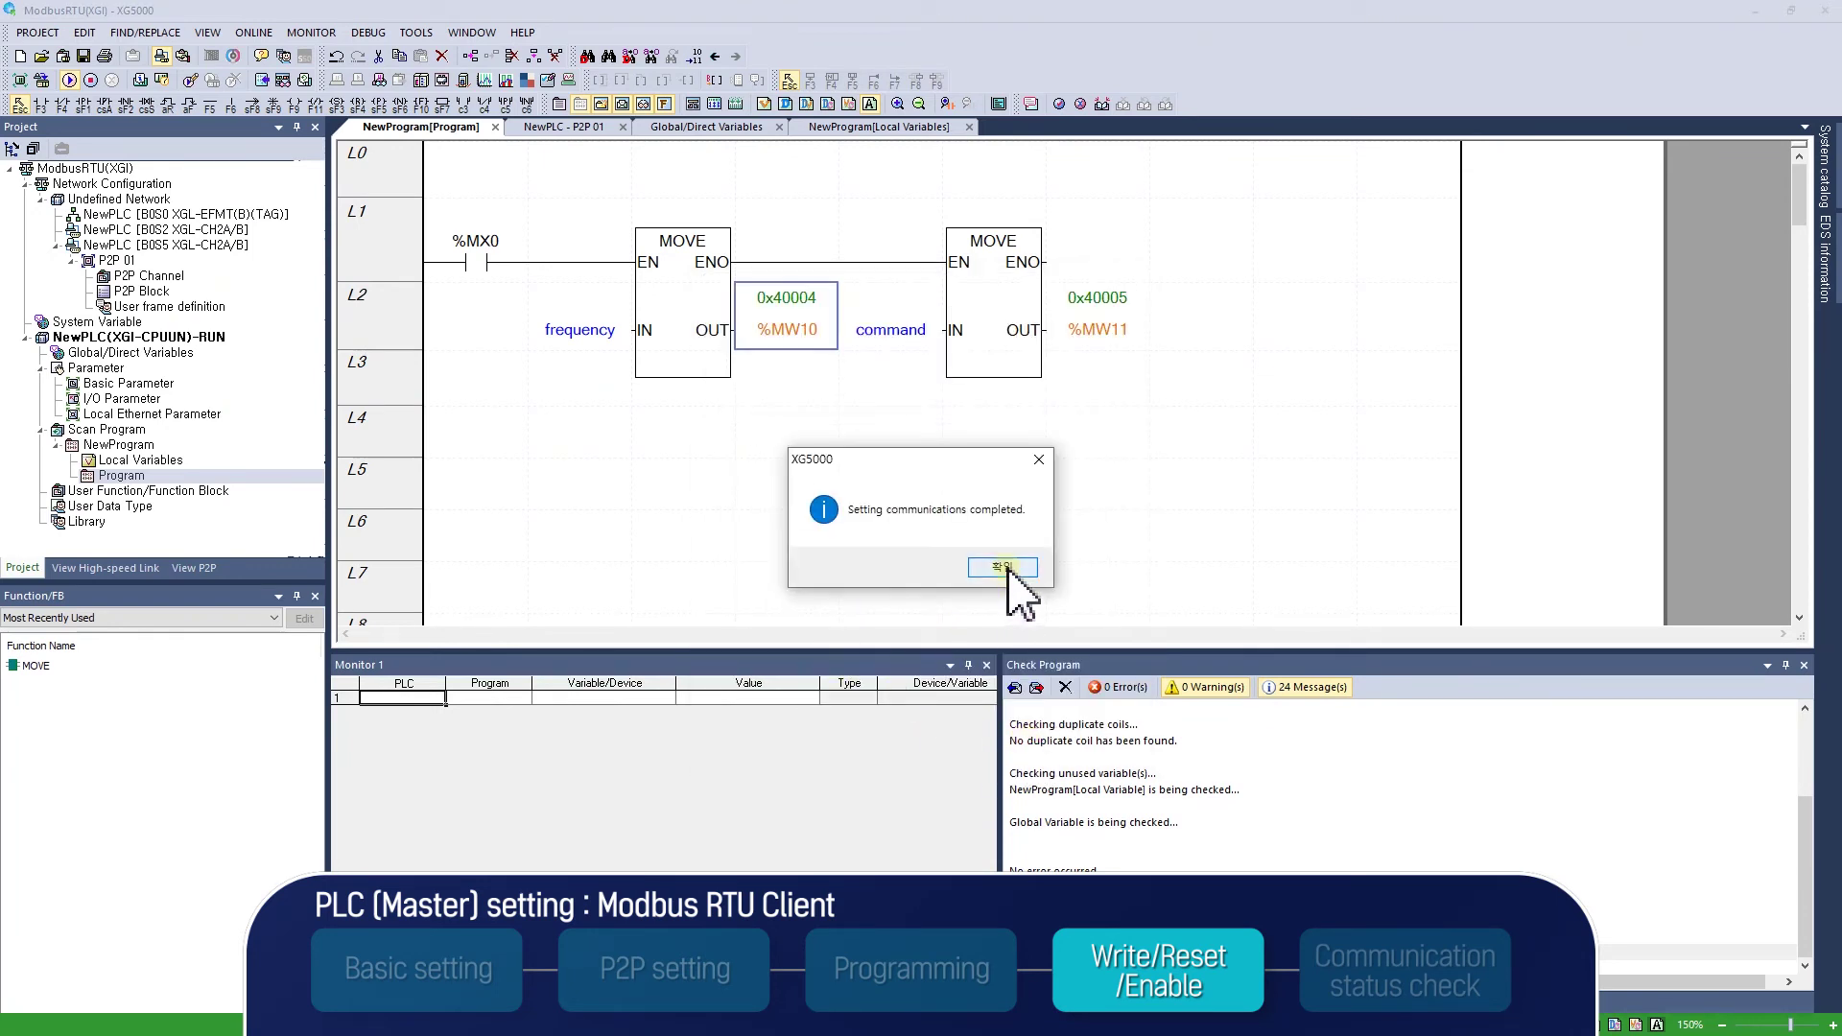
left_click(1004, 568)
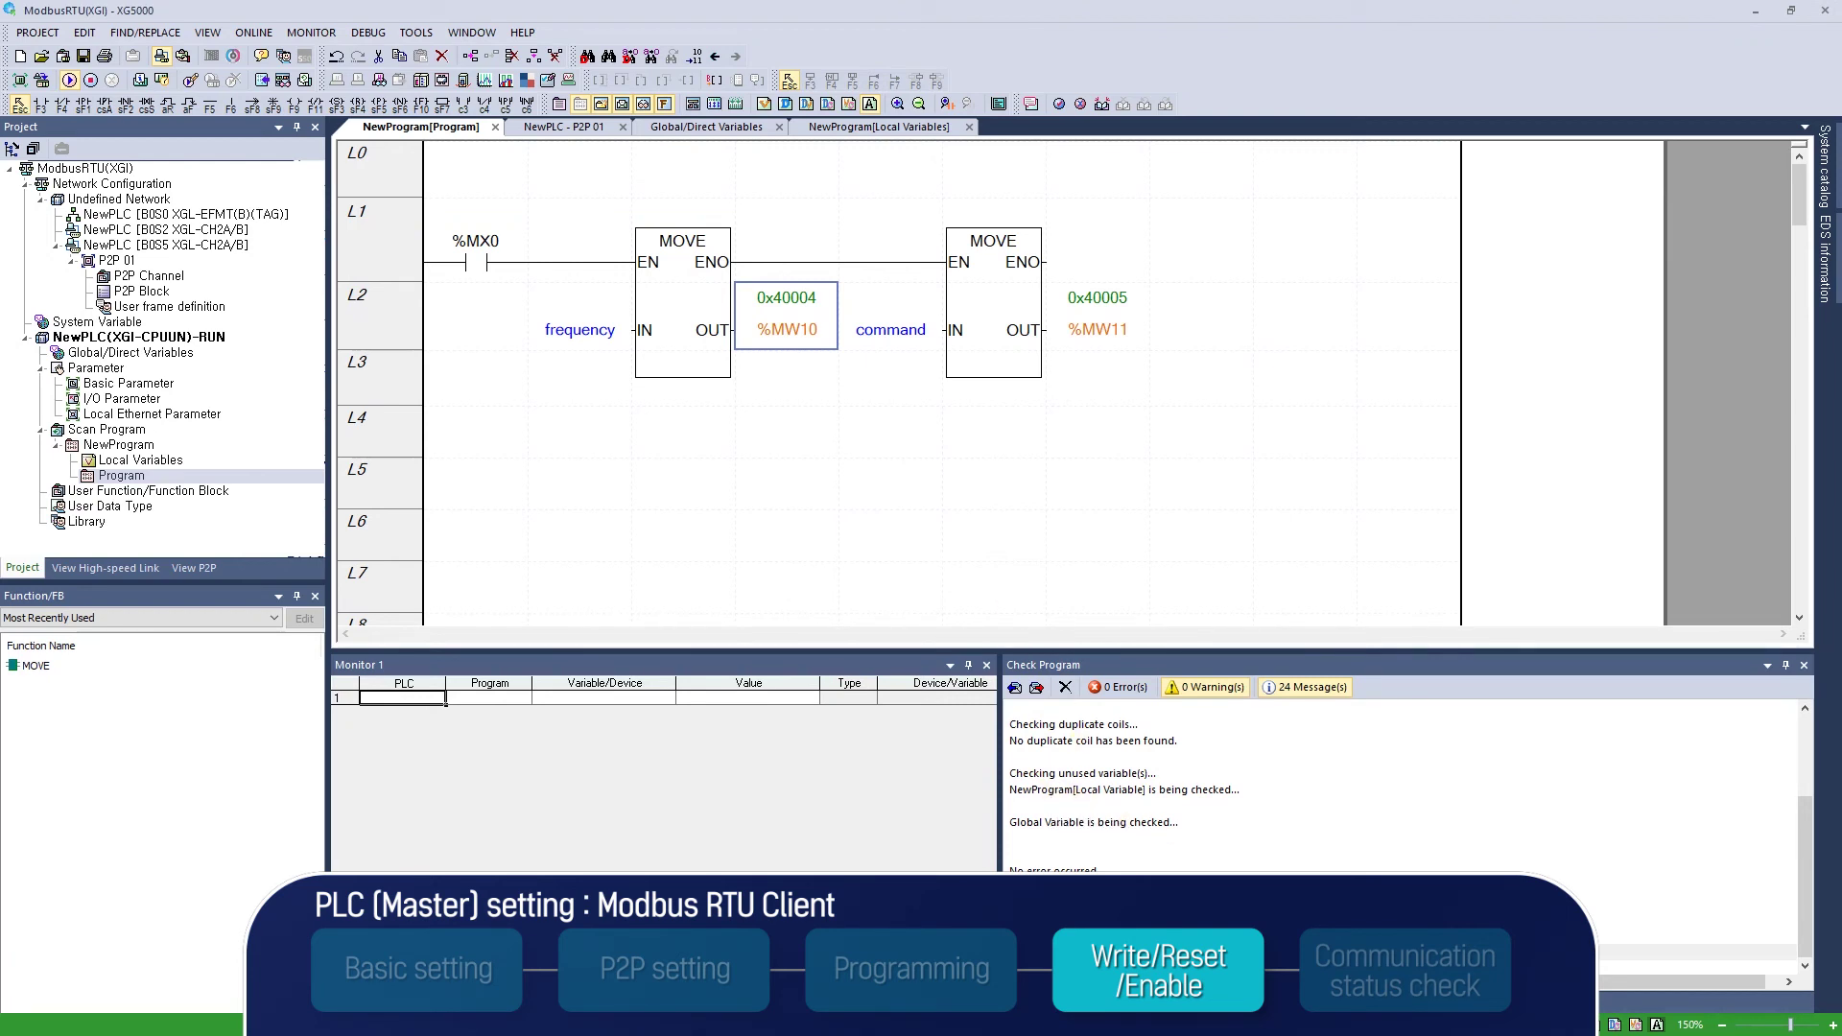
Start monitoring the ladder program and change the current value of the frequency variable to 1234
left_click(682, 431)
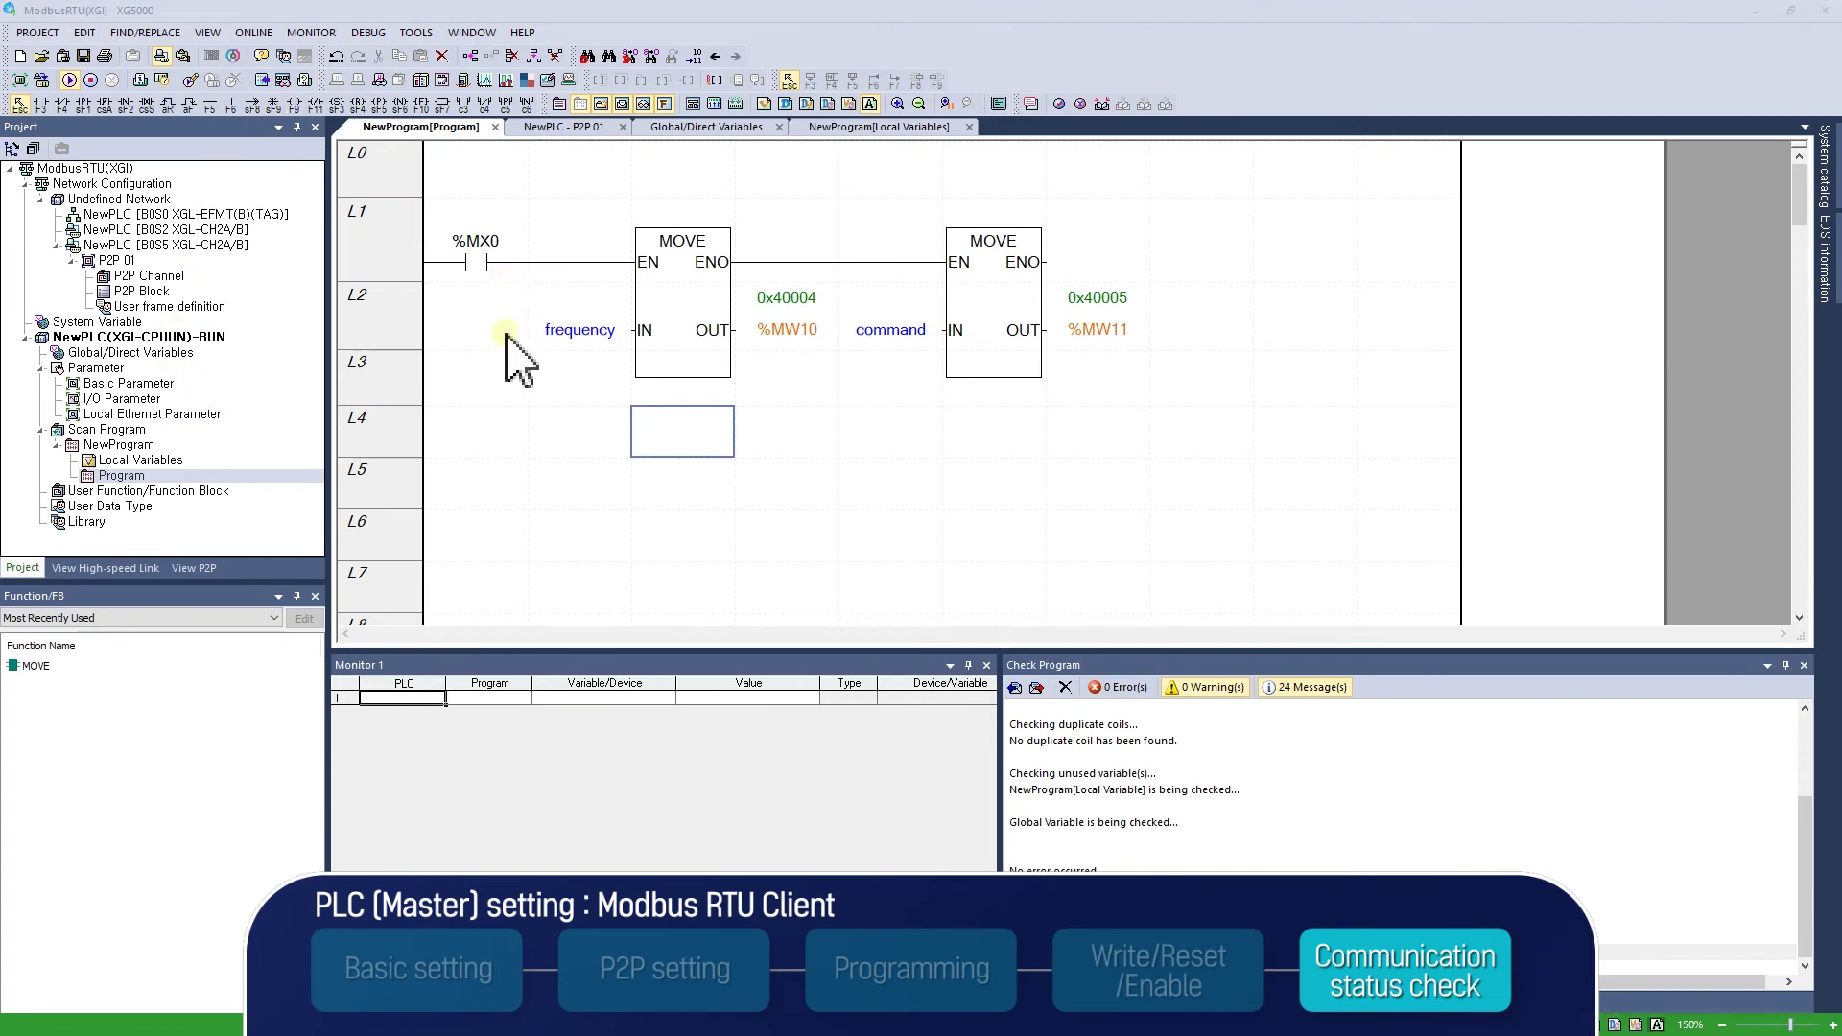
left_click(311, 31)
left_click(331, 55)
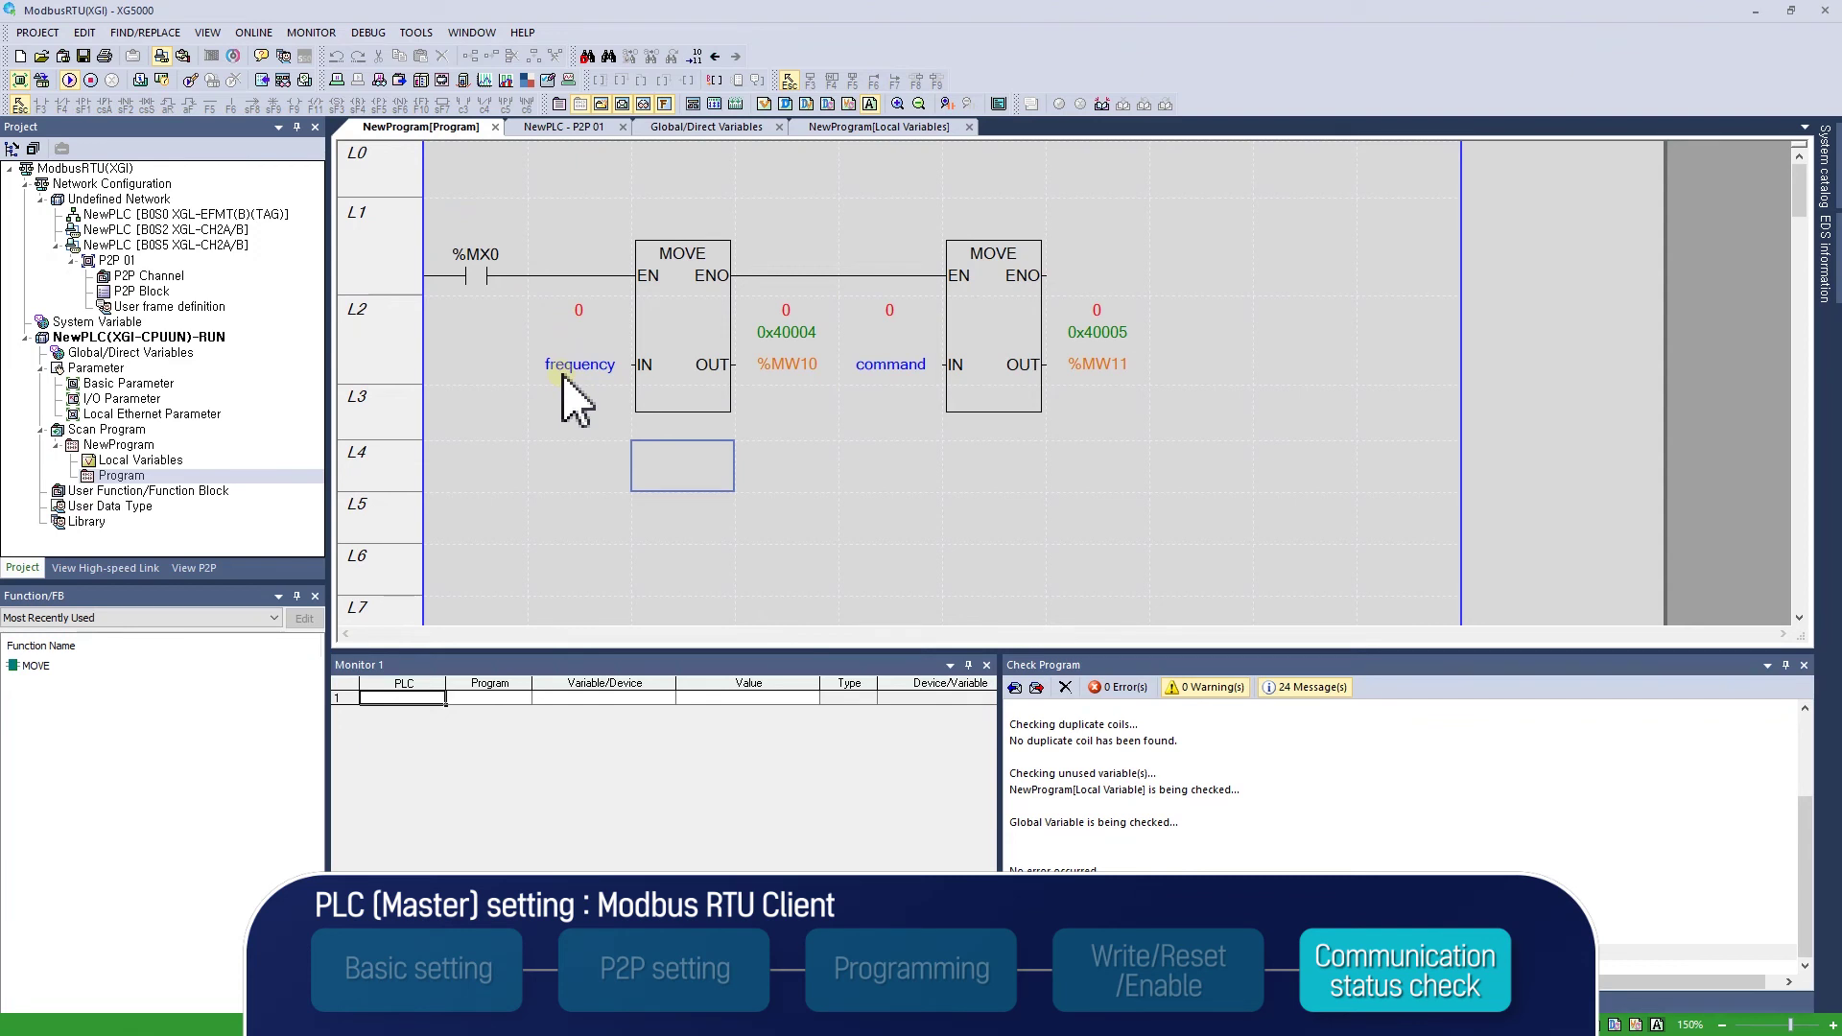
left_click(572, 363)
double_click(576, 355)
type("1234")
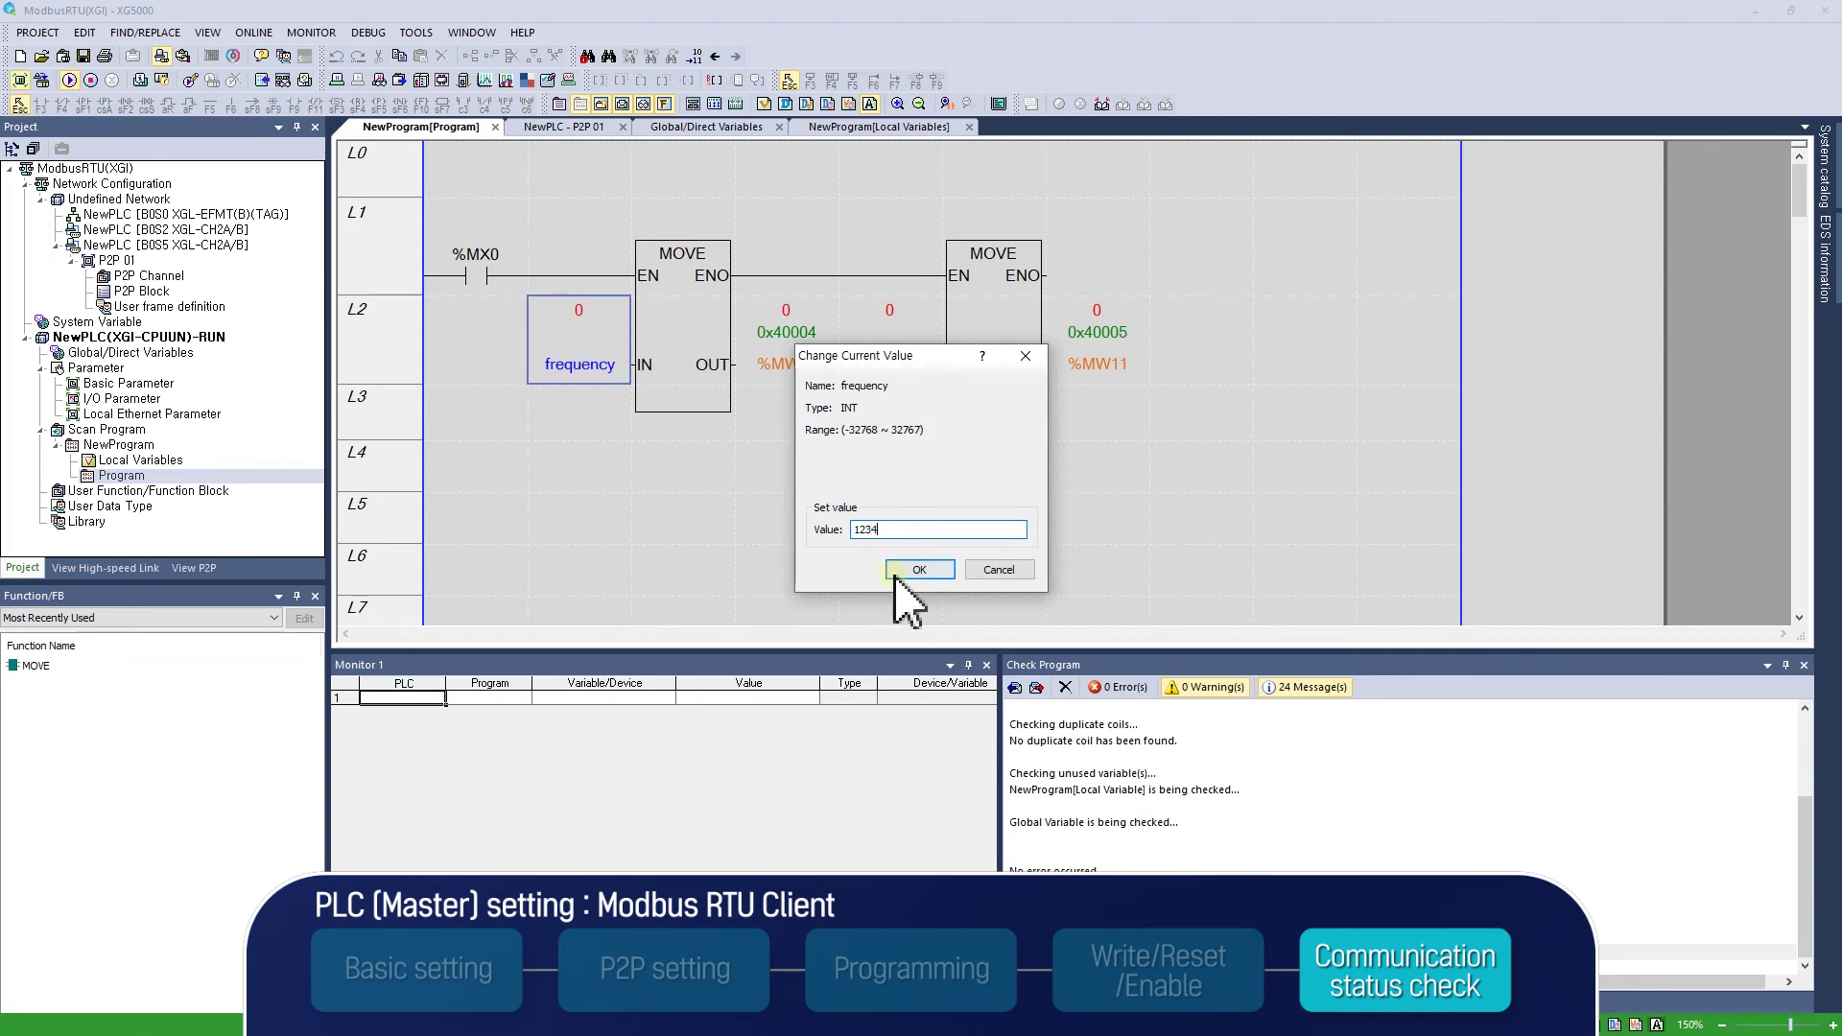
left_click(907, 576)
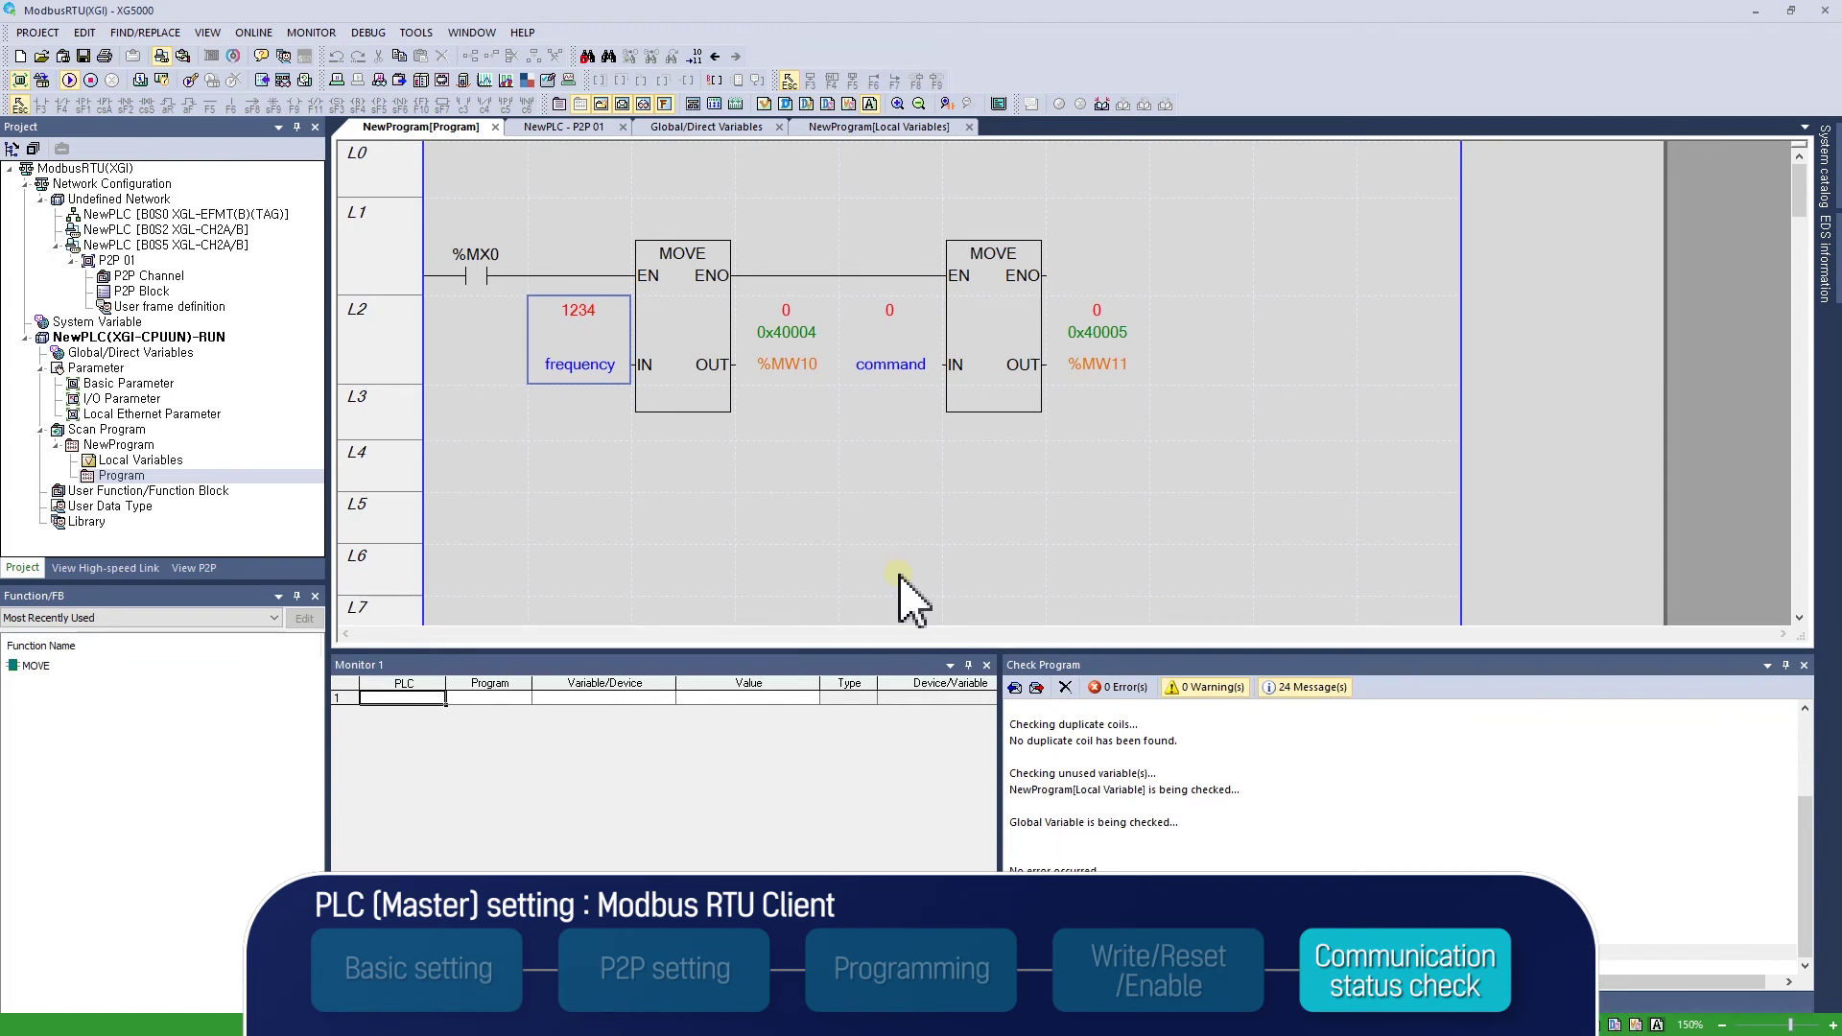
Set the current value of the command variable to 2 and switch contact %MX0 to 1 (TRUE)
left_click(877, 368)
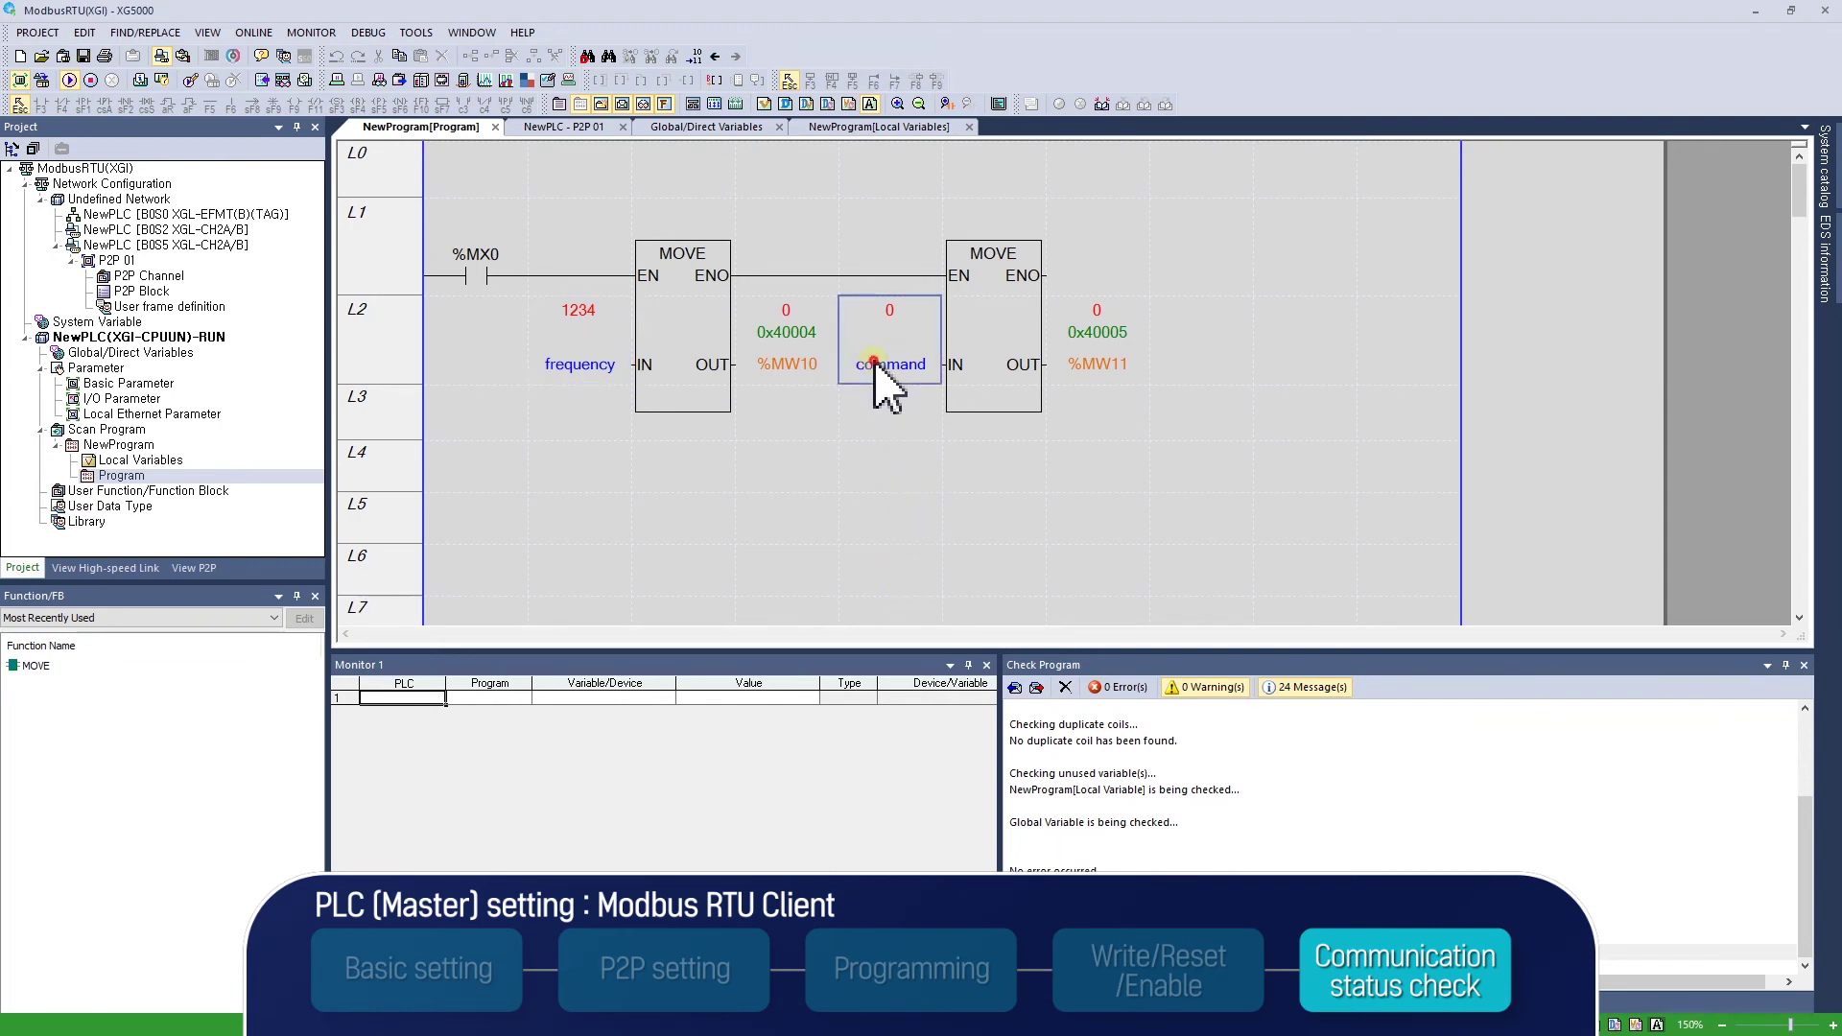
double_click(873, 363)
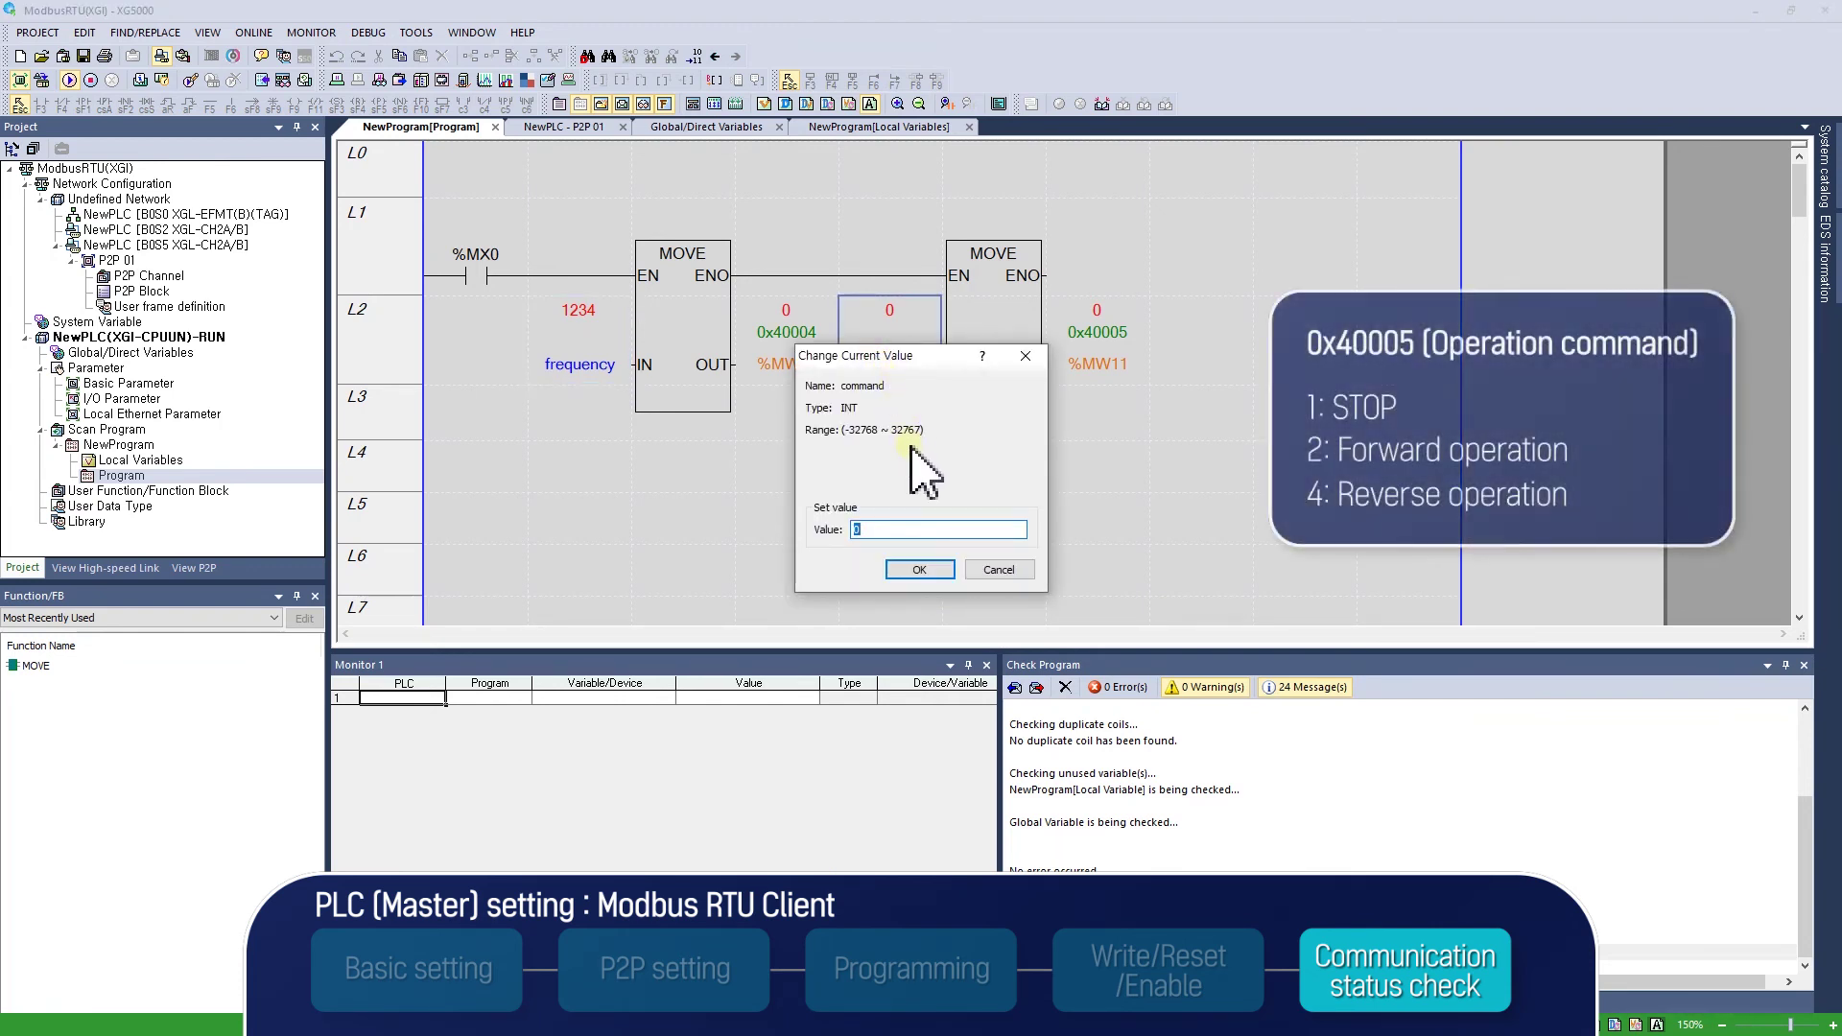
type("2")
left_click(919, 570)
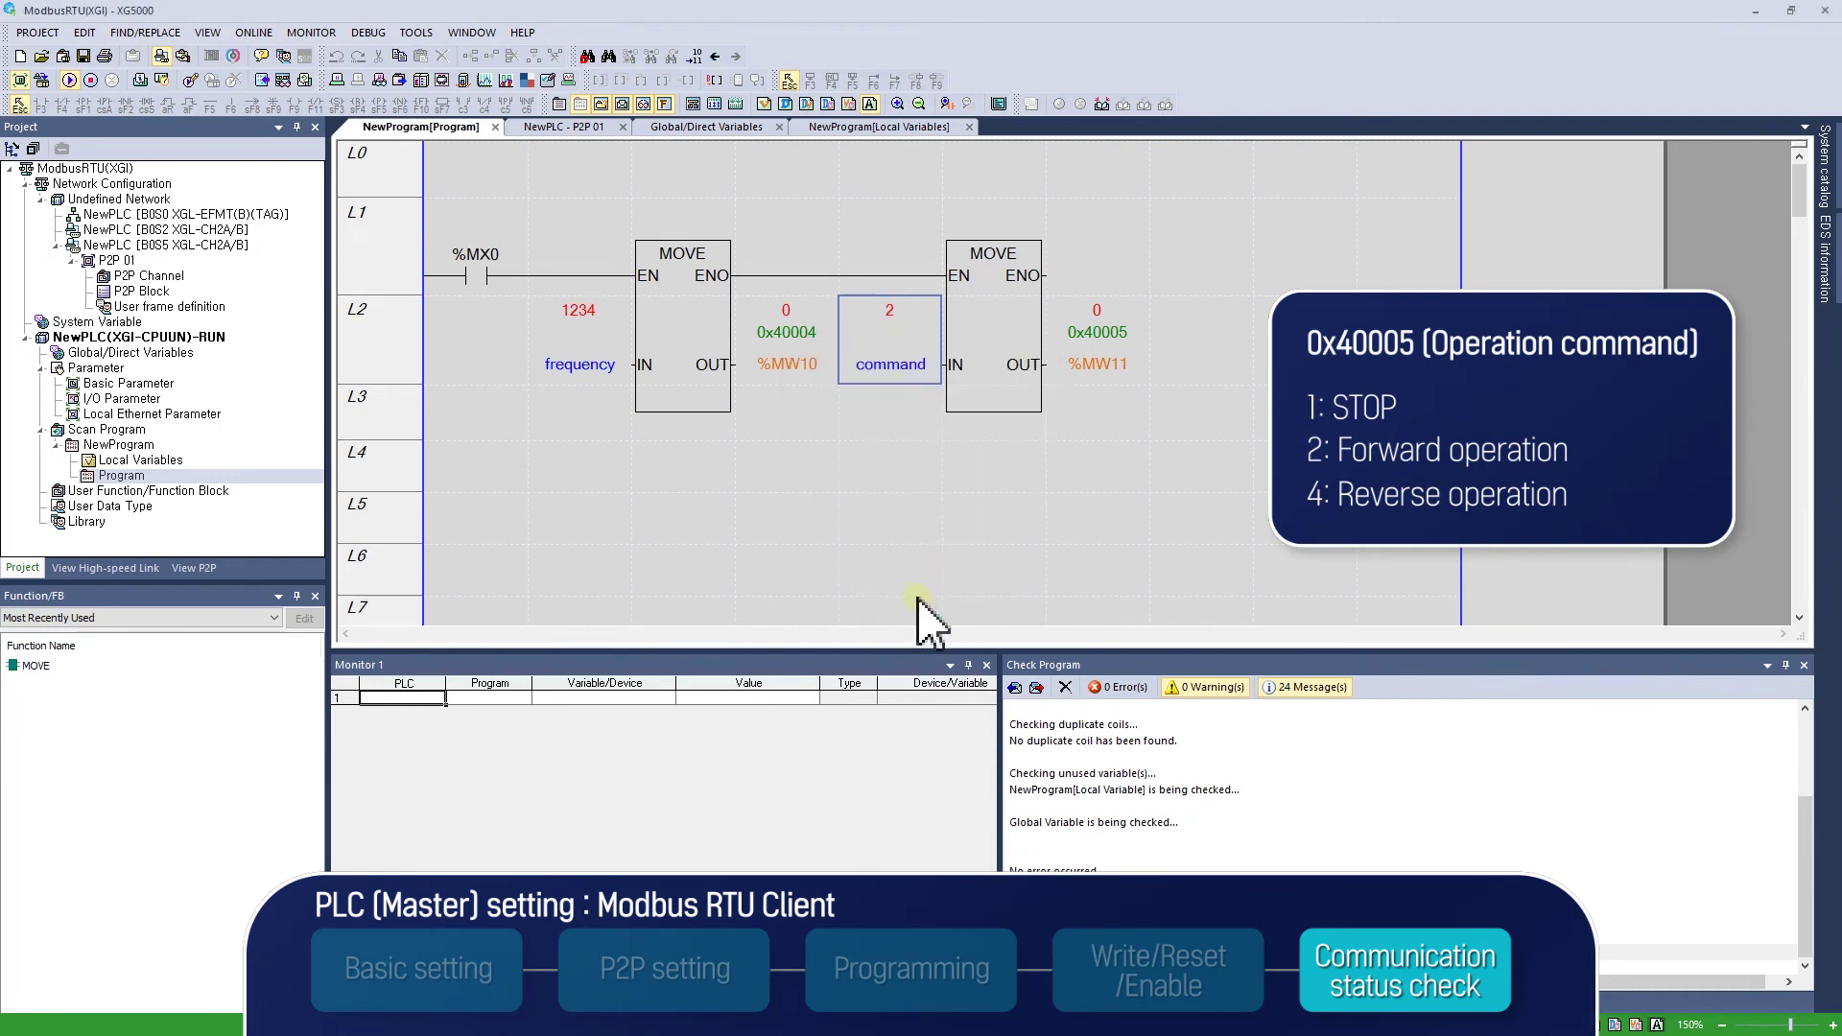
double_click(485, 269)
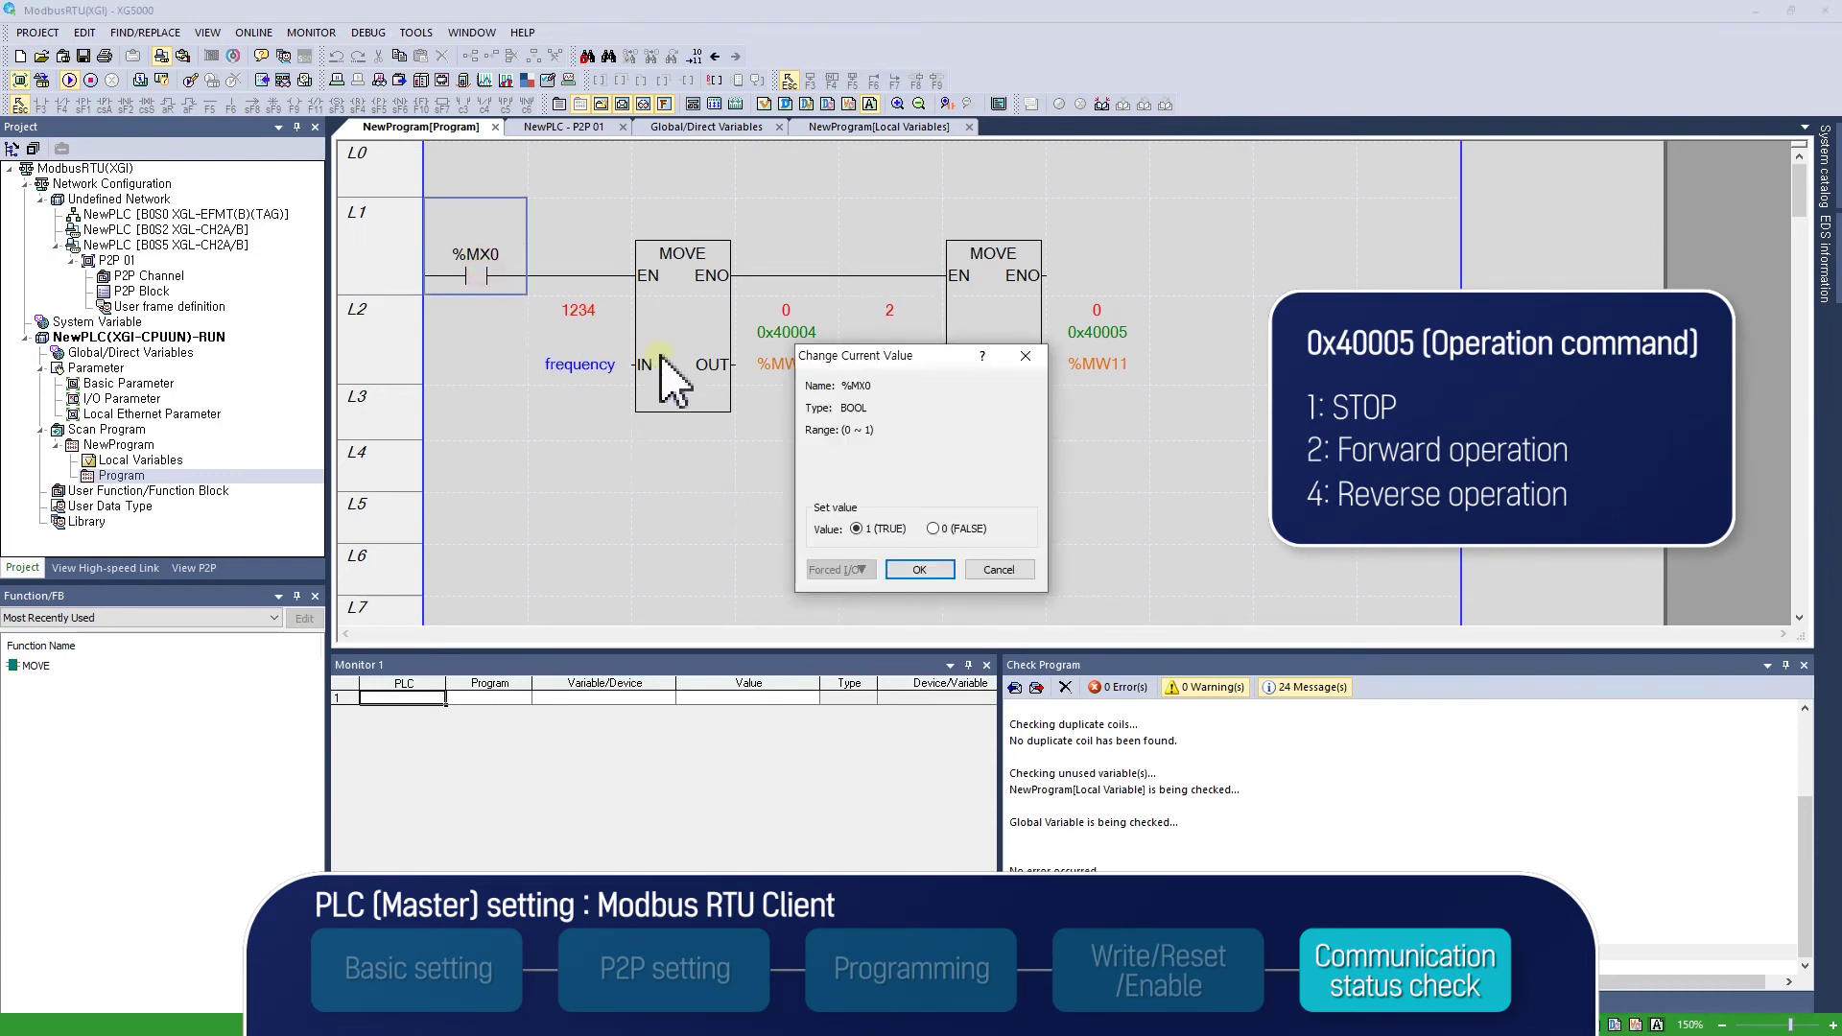
left_click(926, 569)
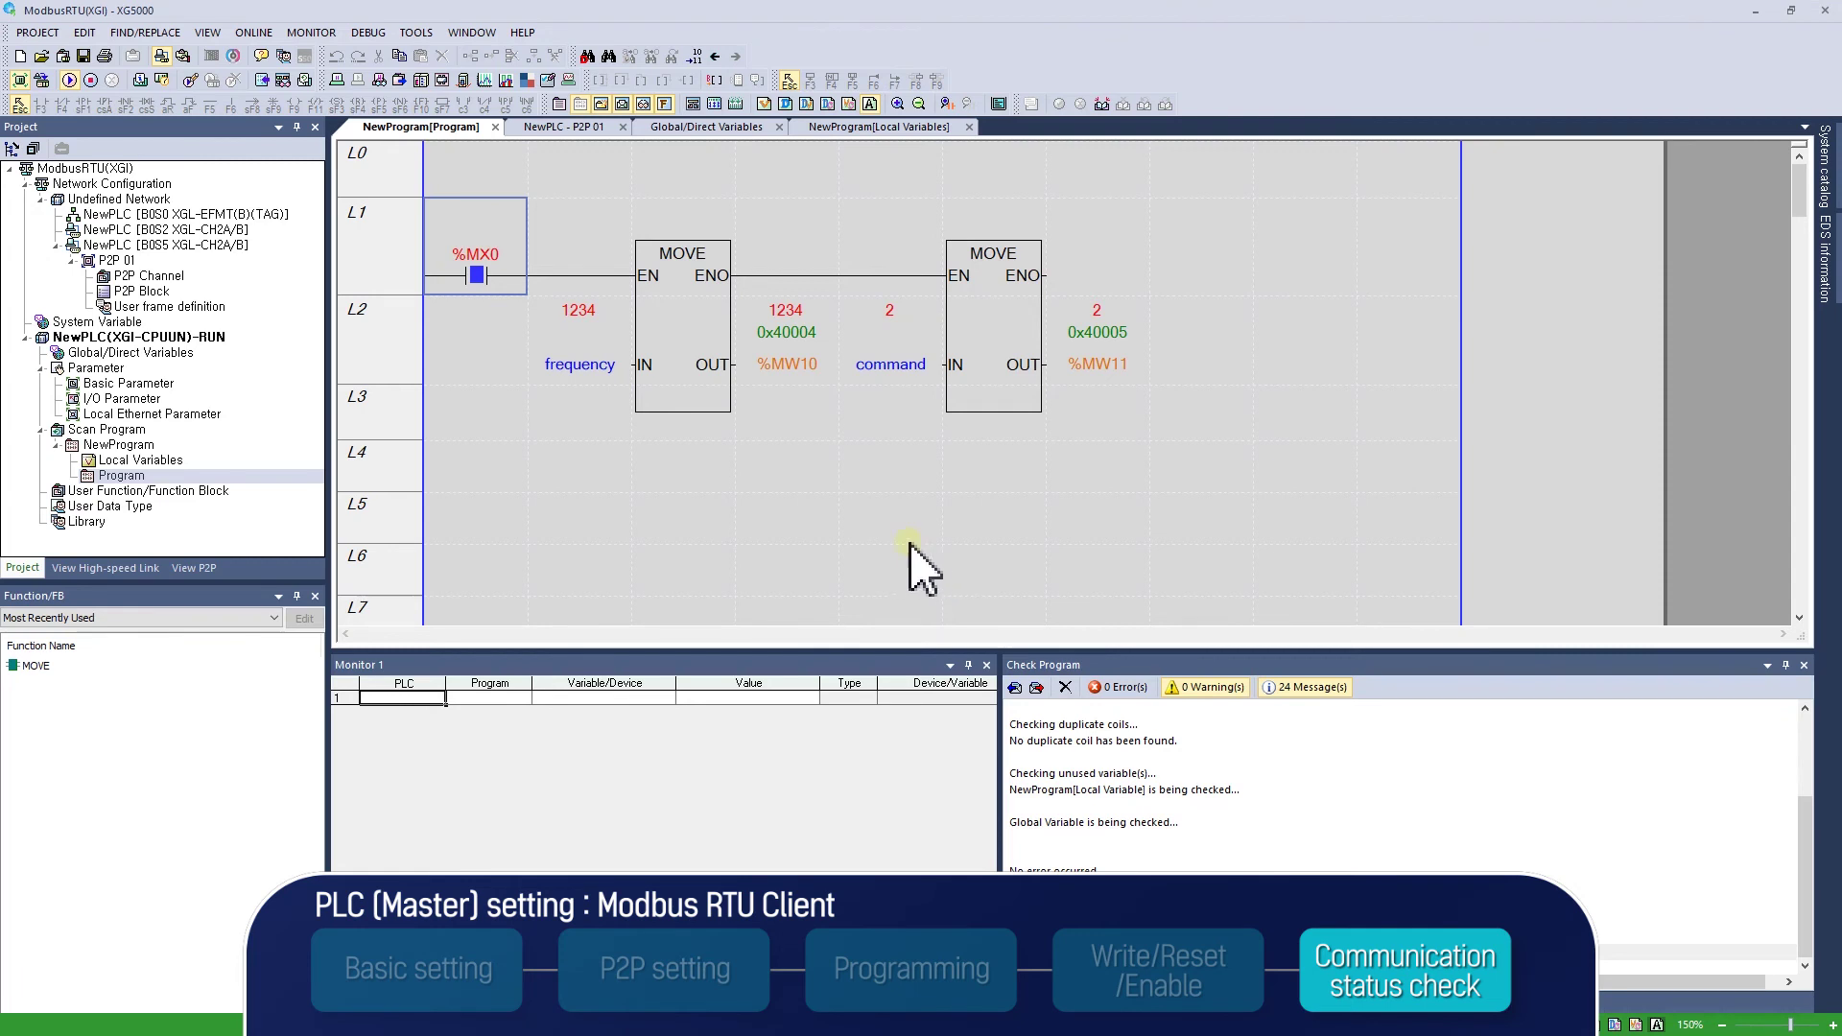
Open the system diagnosis and capture communication frames on CH 2 of the slot 5 Cnet module, closing the frame monitor after stopping it
left_click(254, 33)
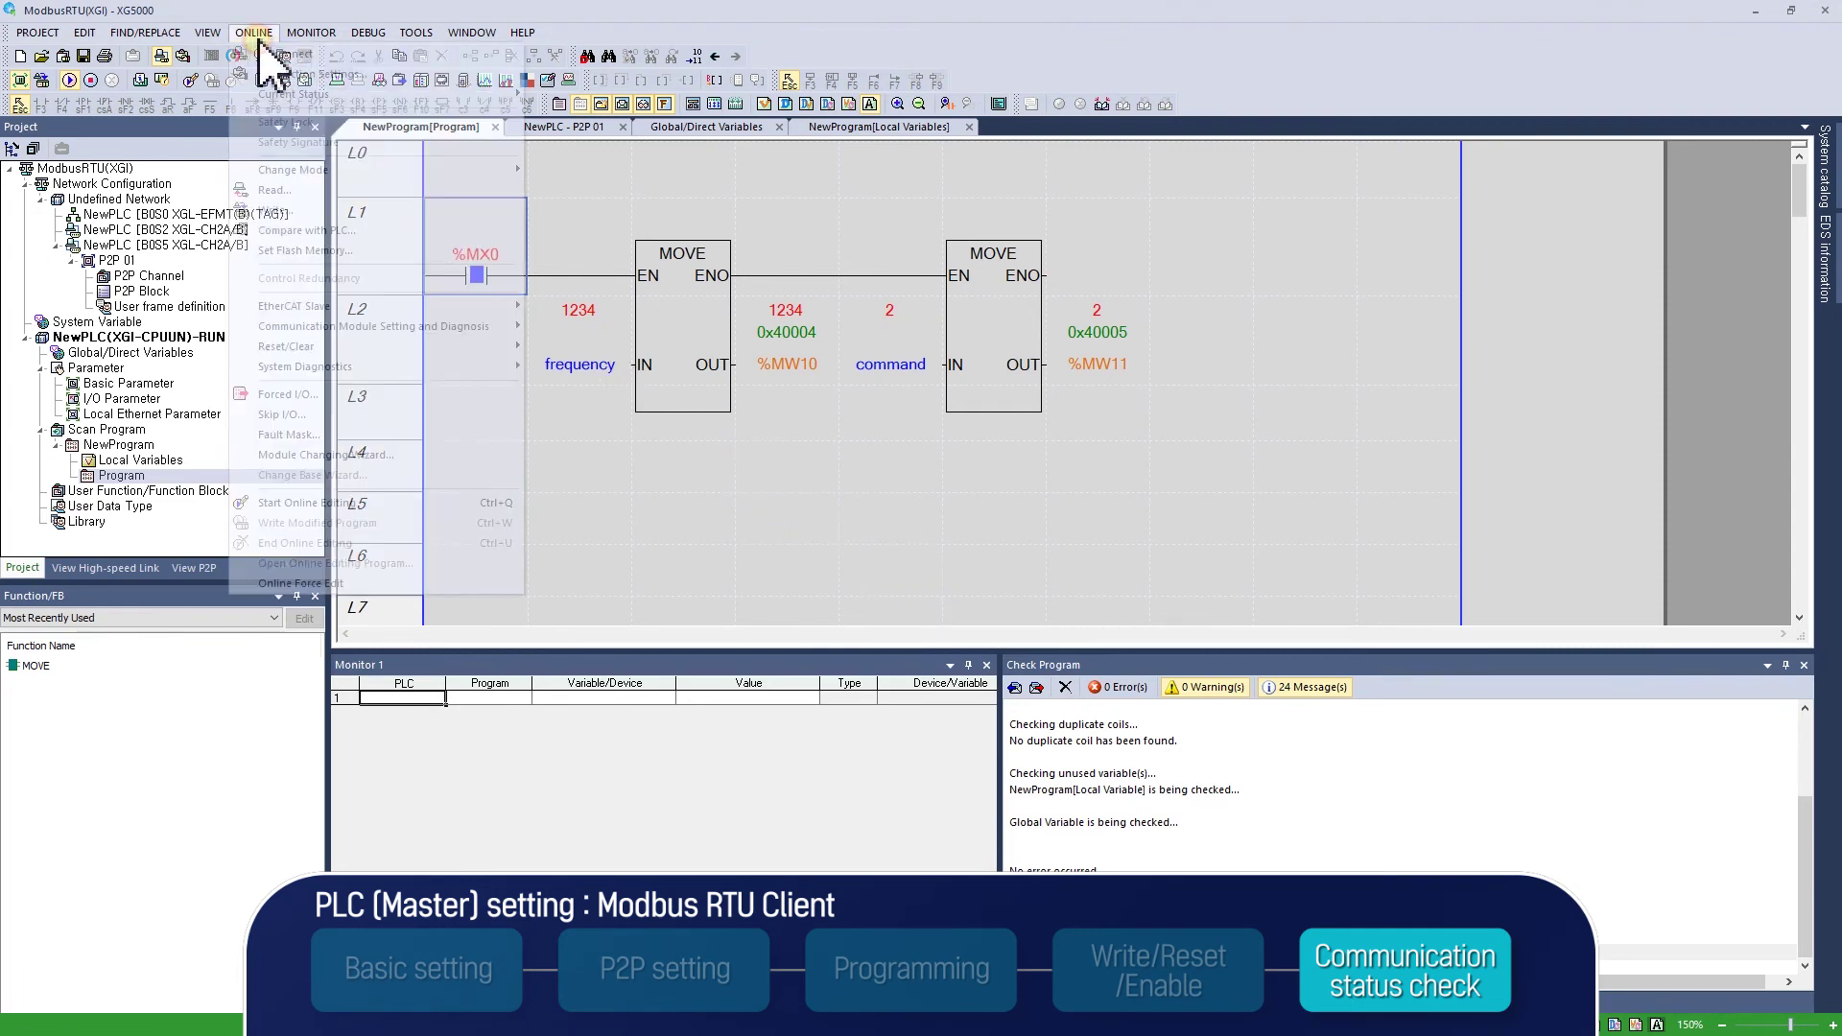
left_click(362, 328)
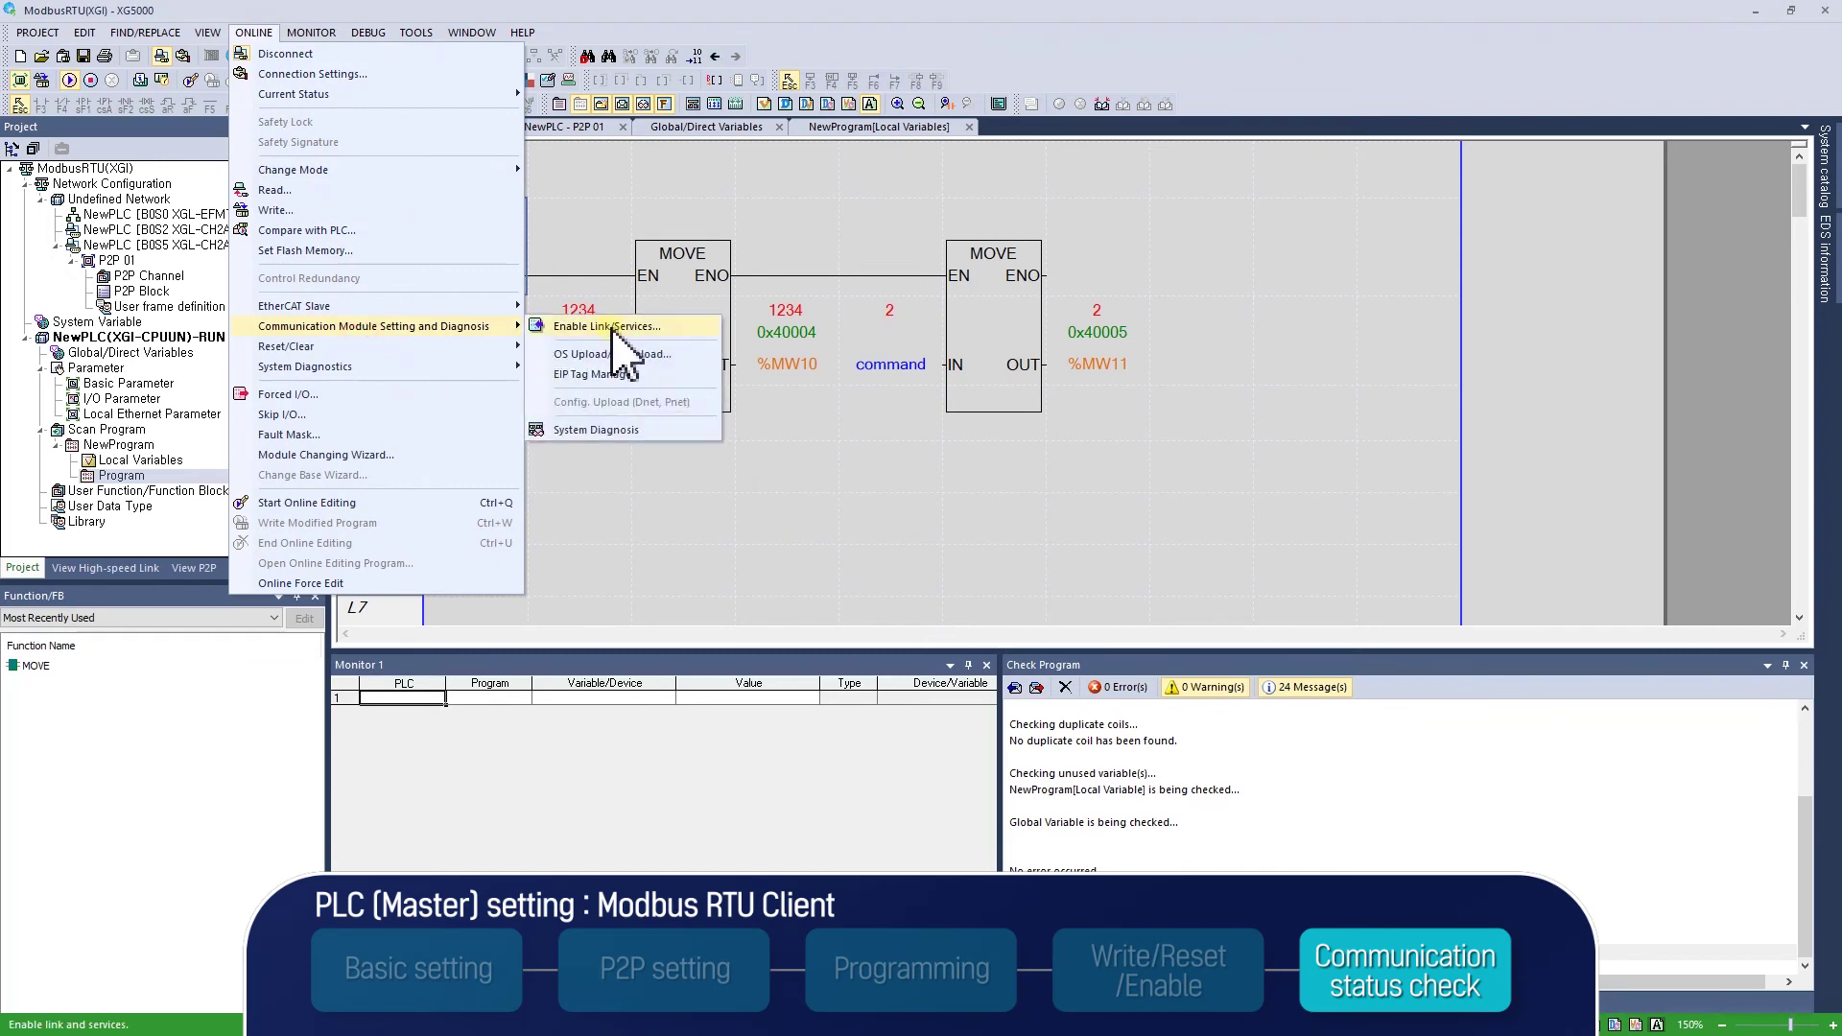
left_click(637, 427)
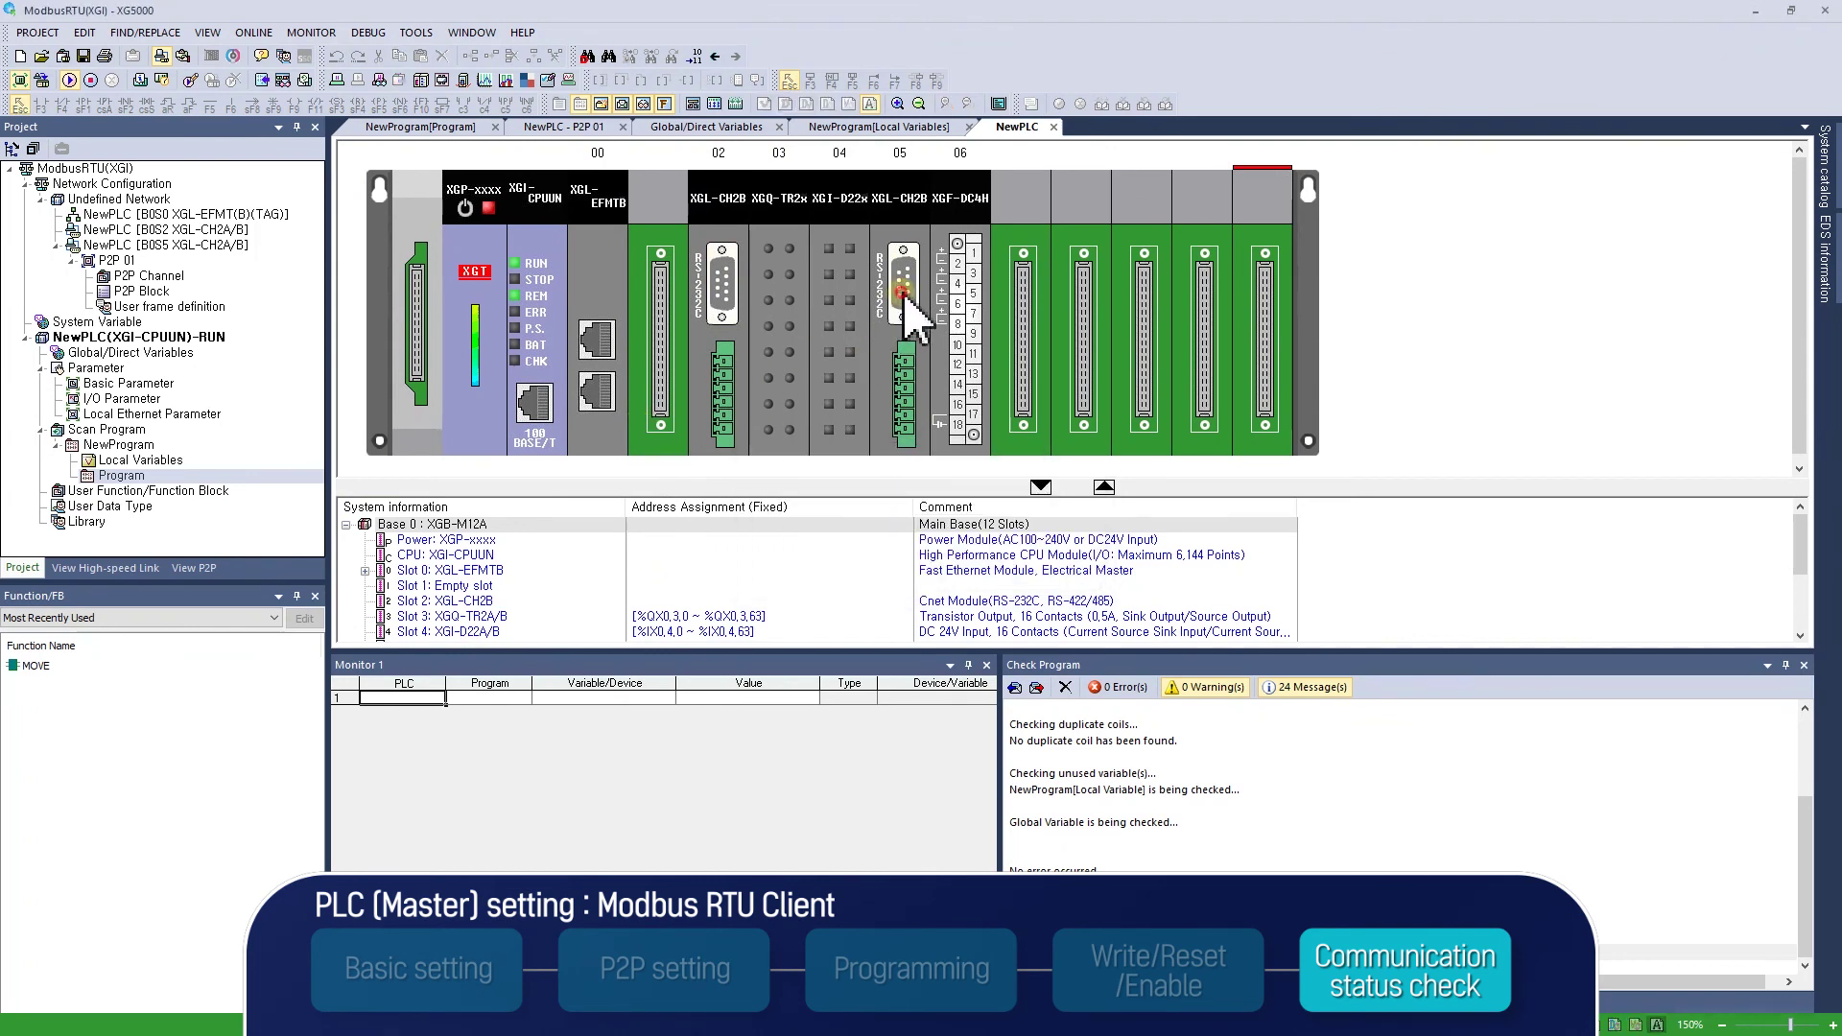
right_click(902, 242)
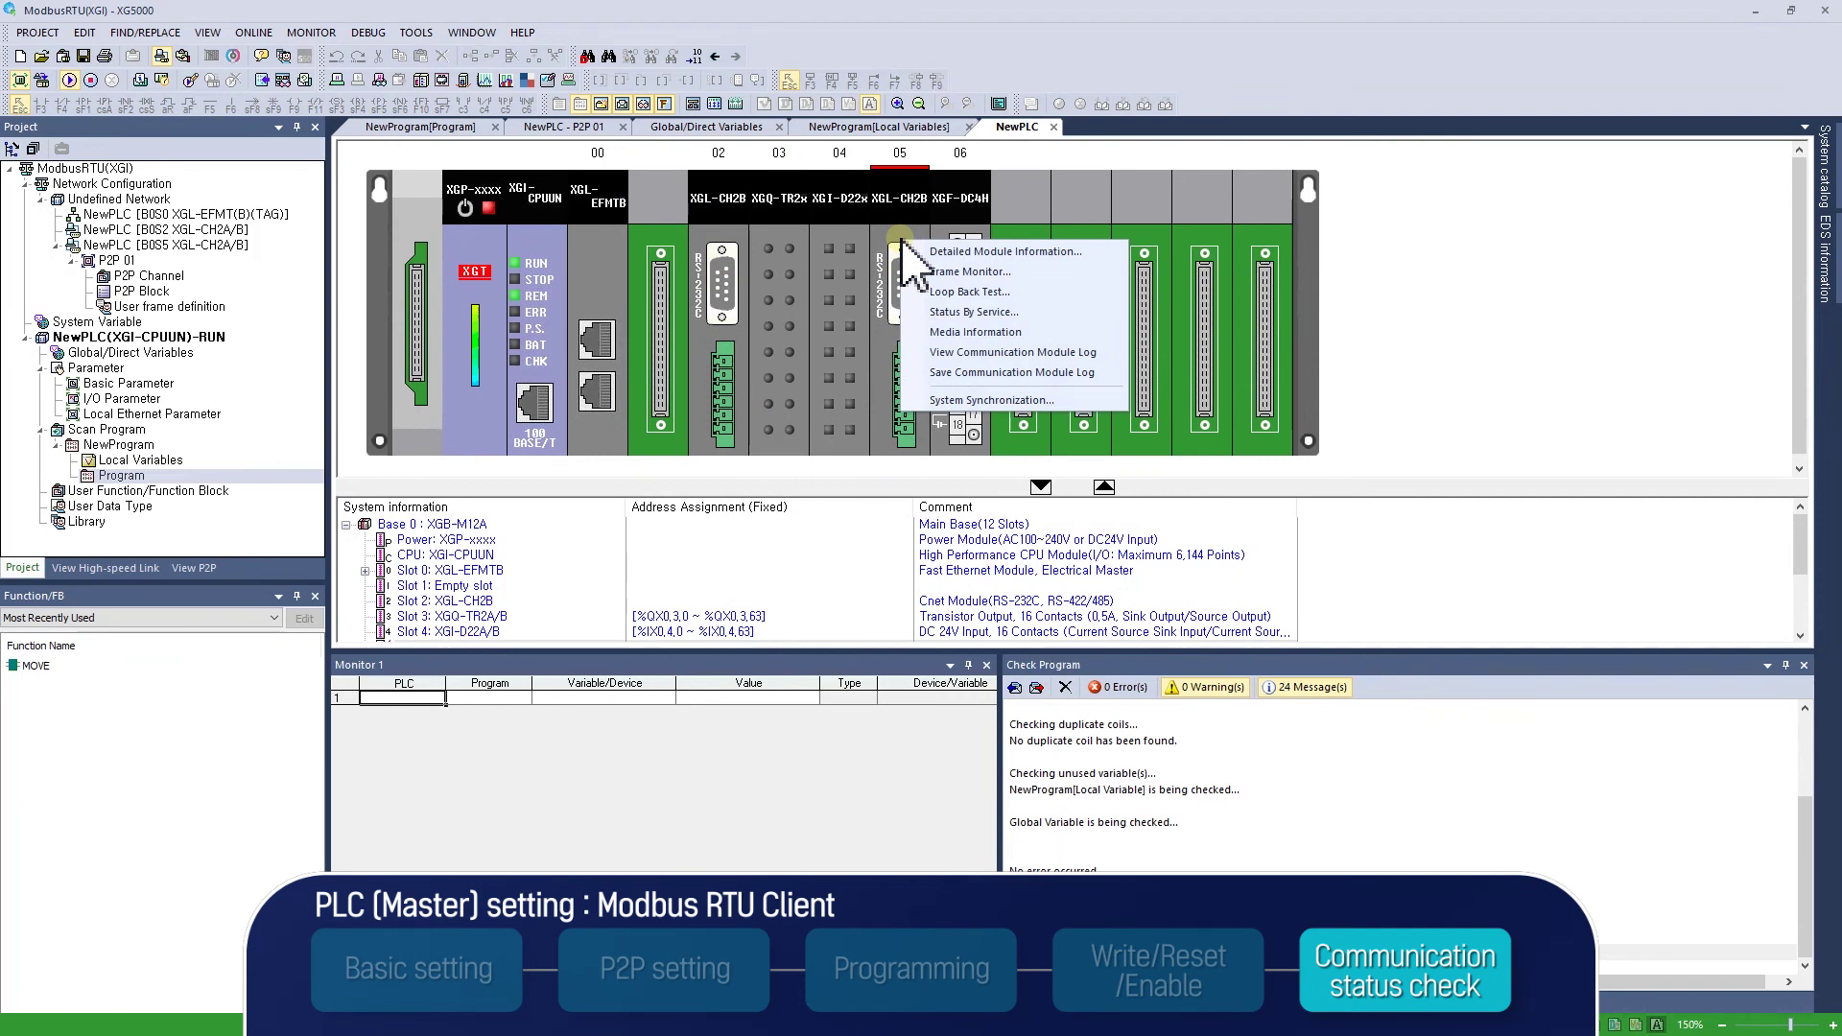
left_click(929, 273)
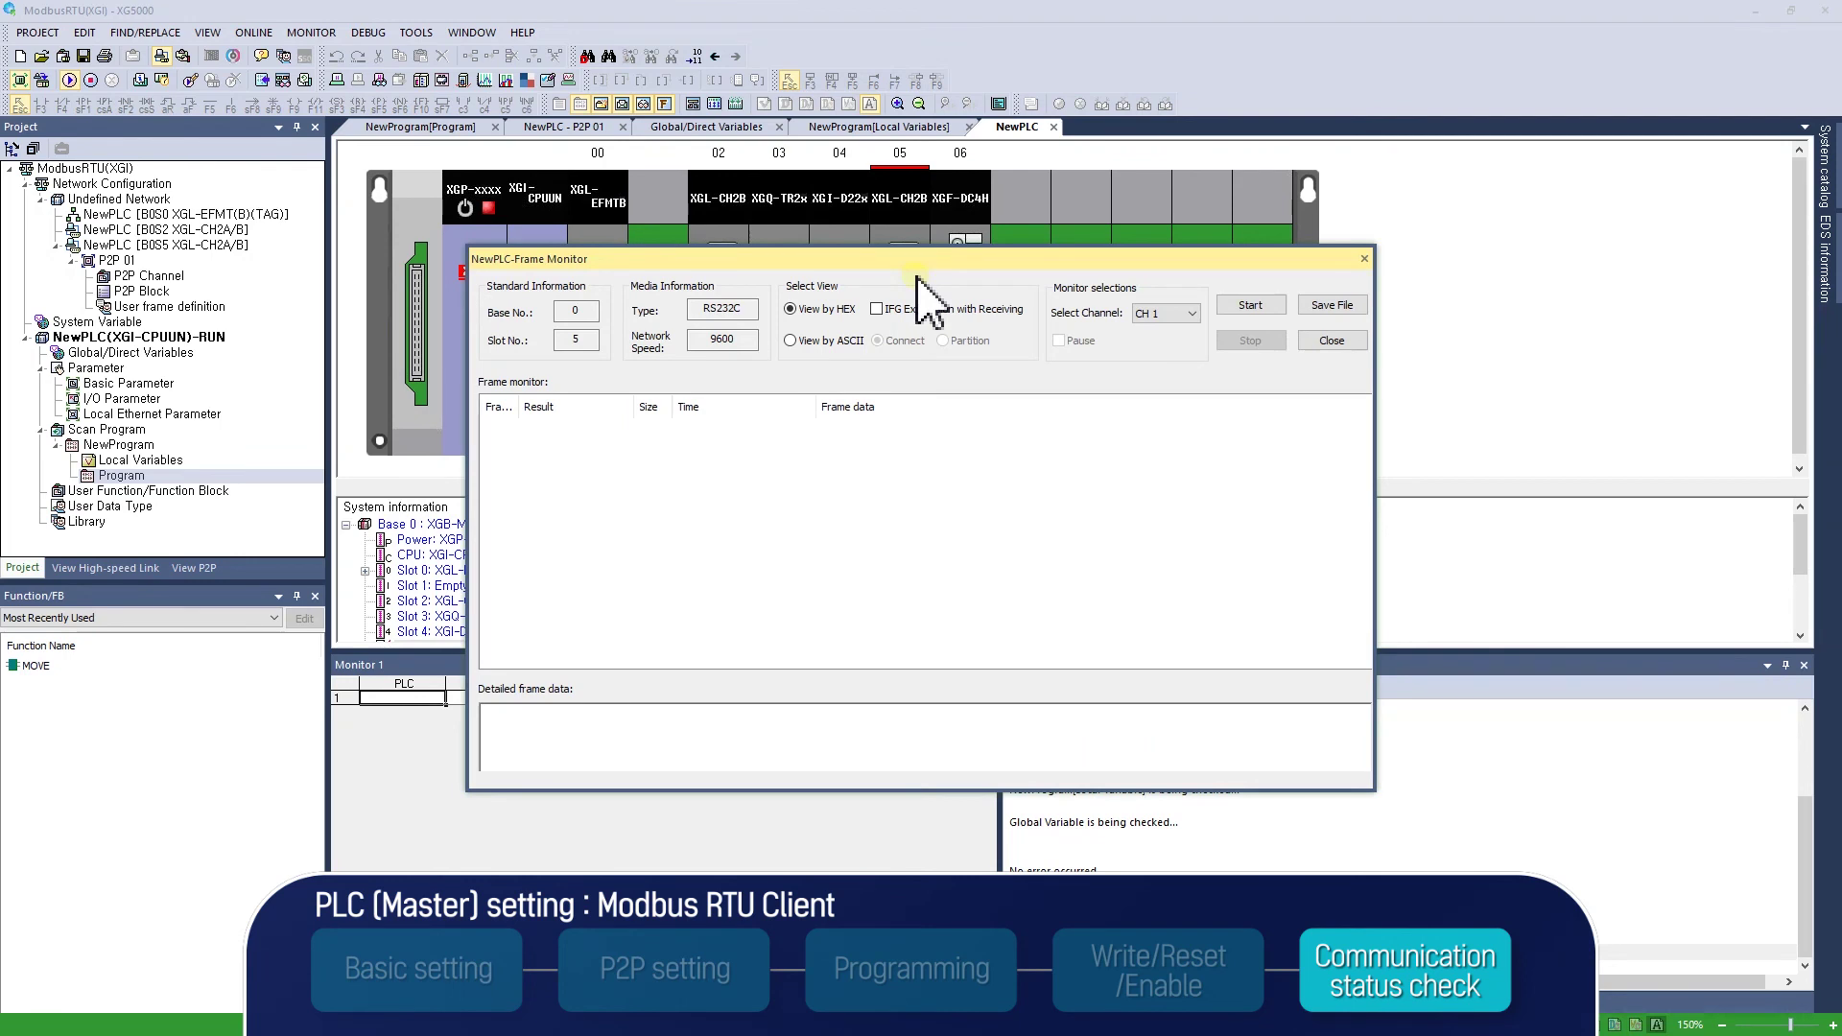
left_click(1166, 313)
left_click(1156, 342)
left_click(1251, 305)
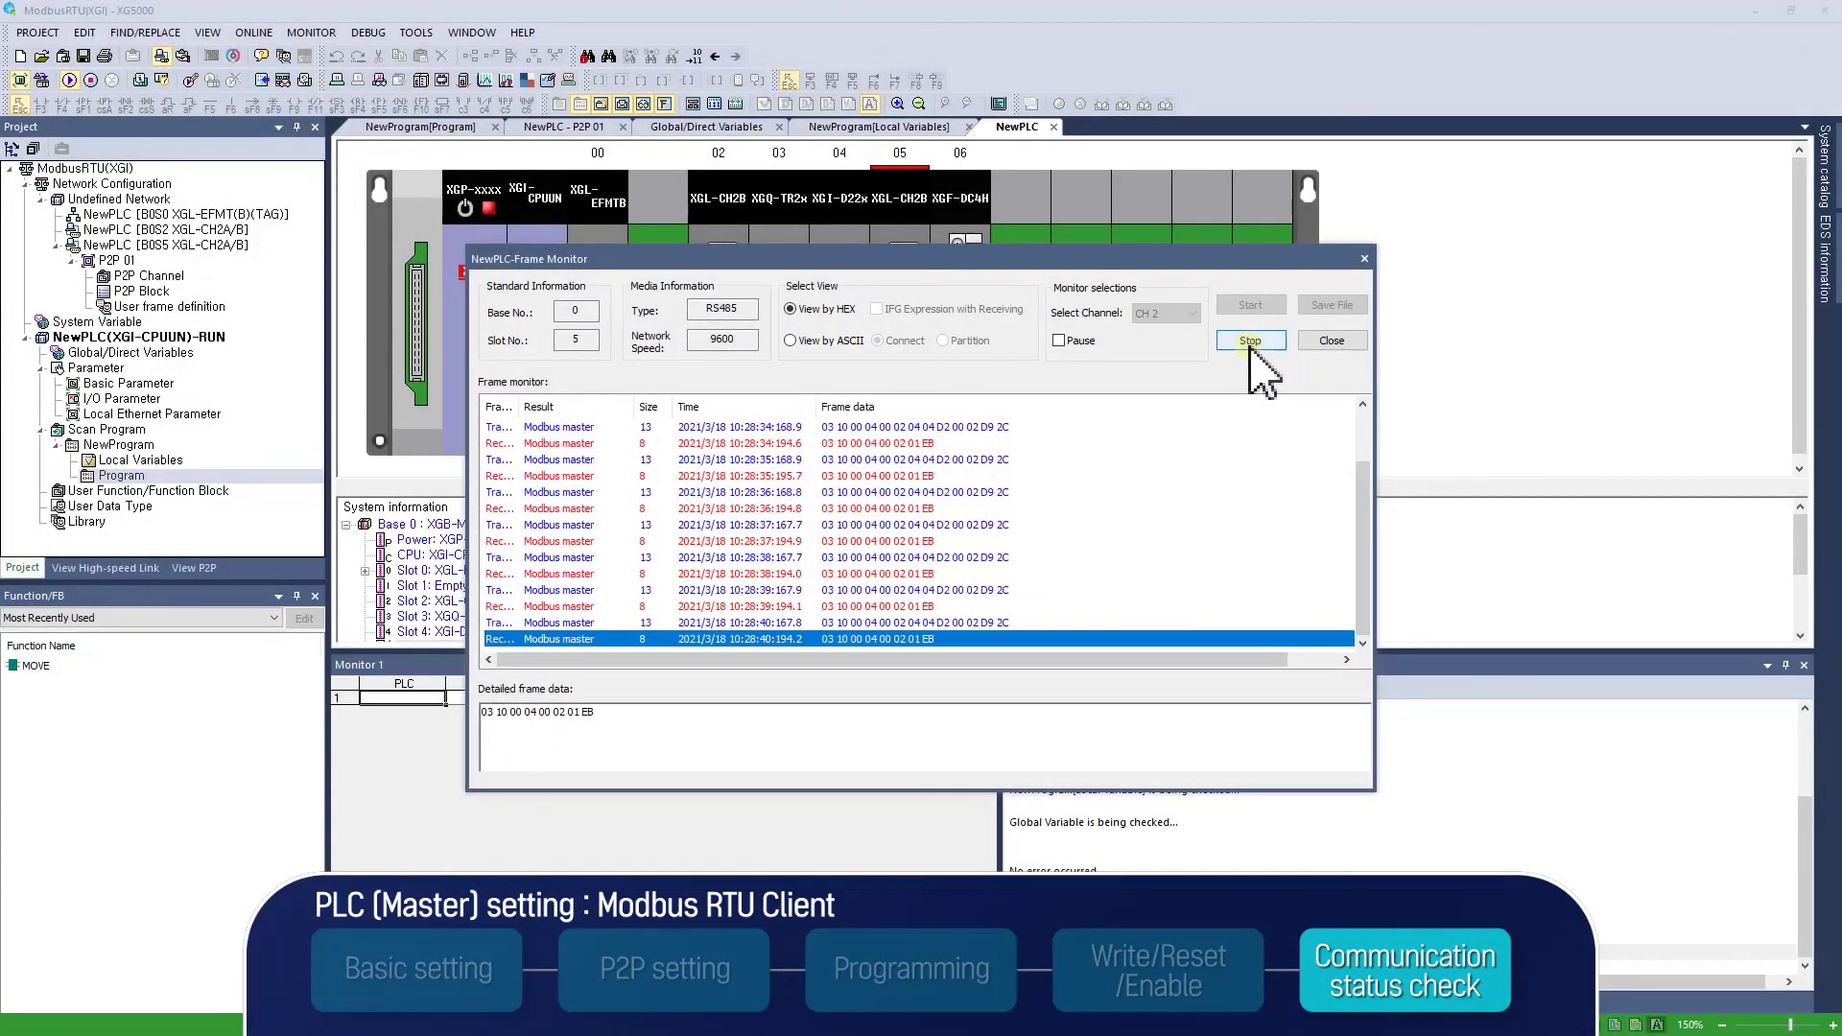
left_click(1250, 342)
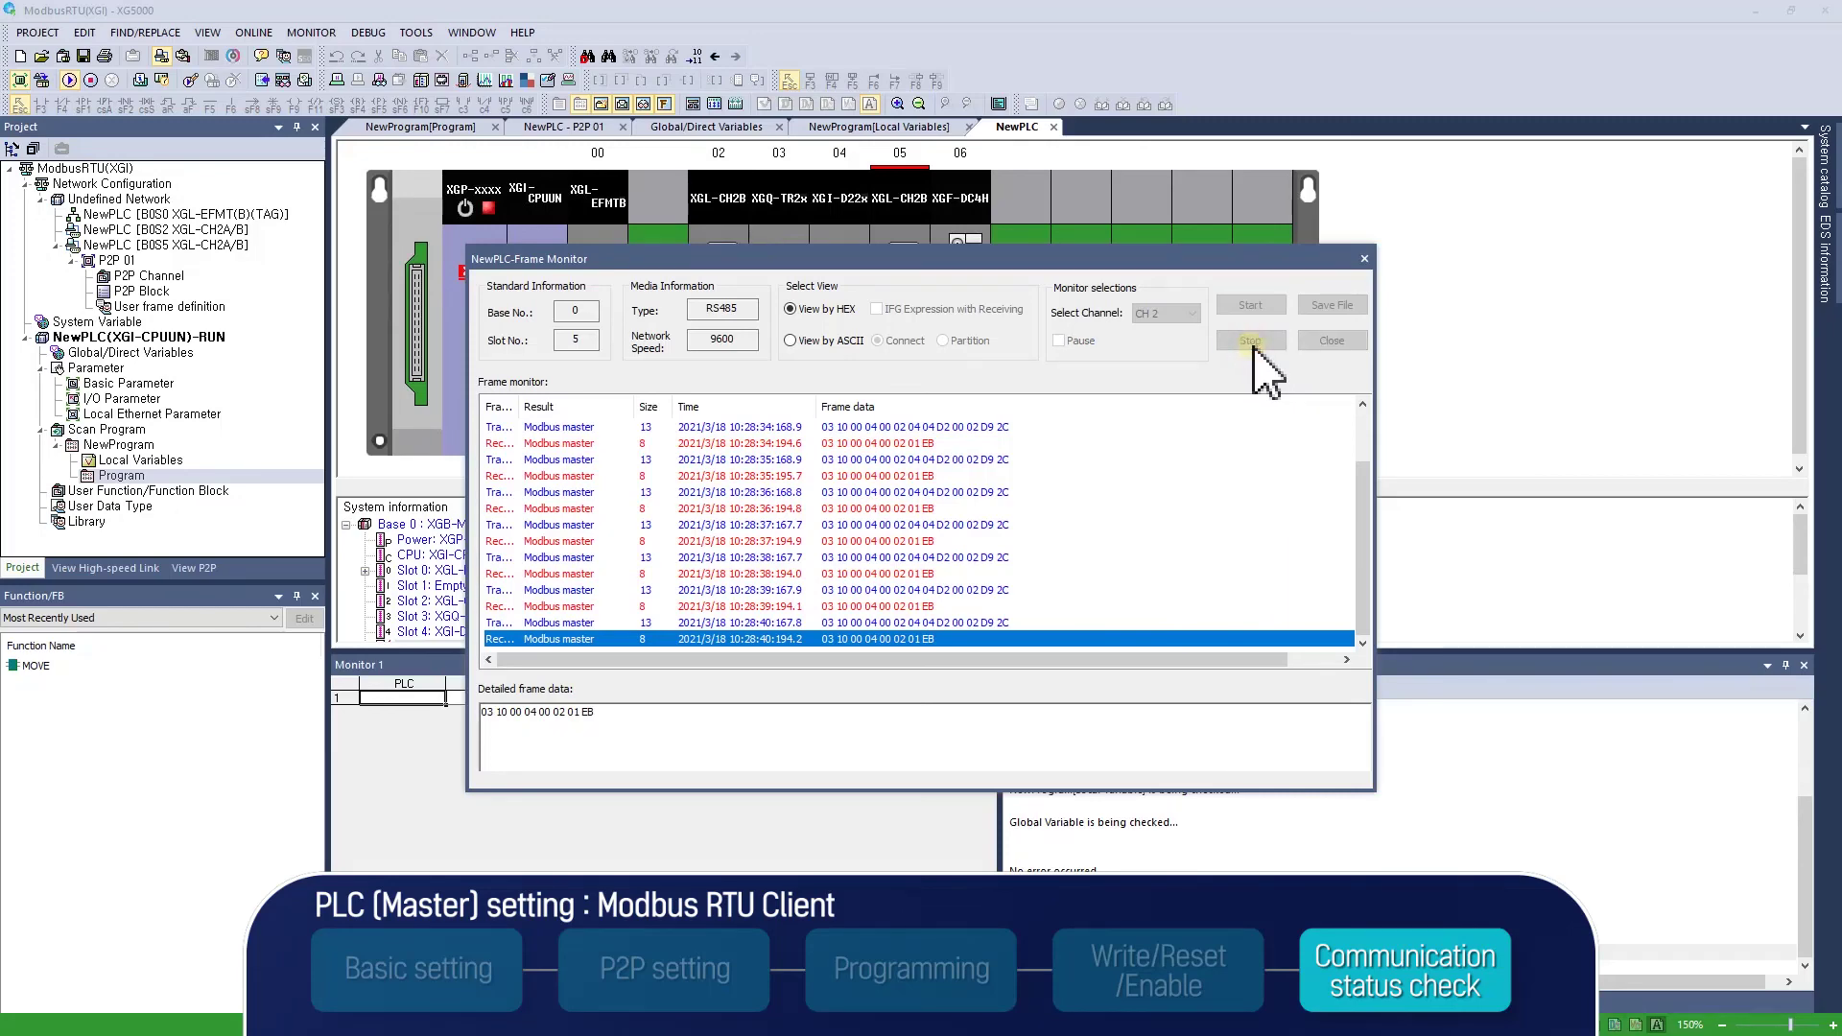
left_click(1330, 341)
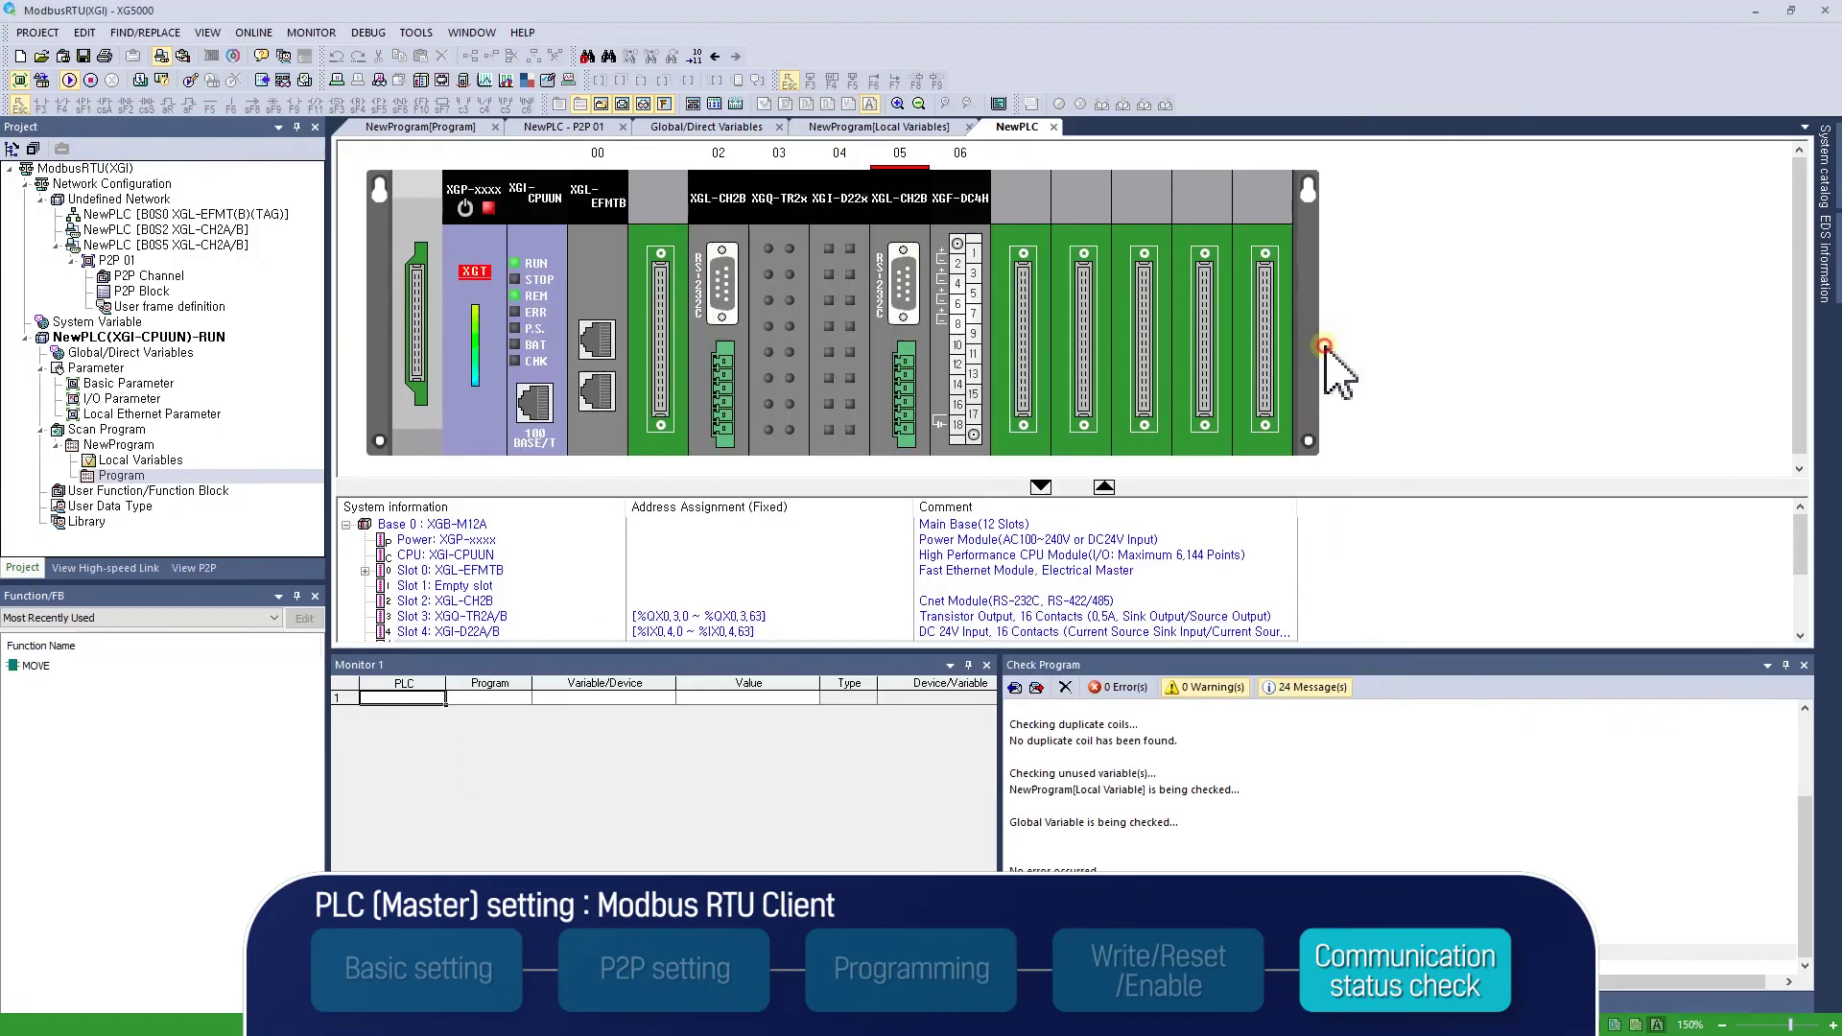
Check the slot 5 Cnet module's P2P service status by reading its service and error counts continuously
right_click(898, 274)
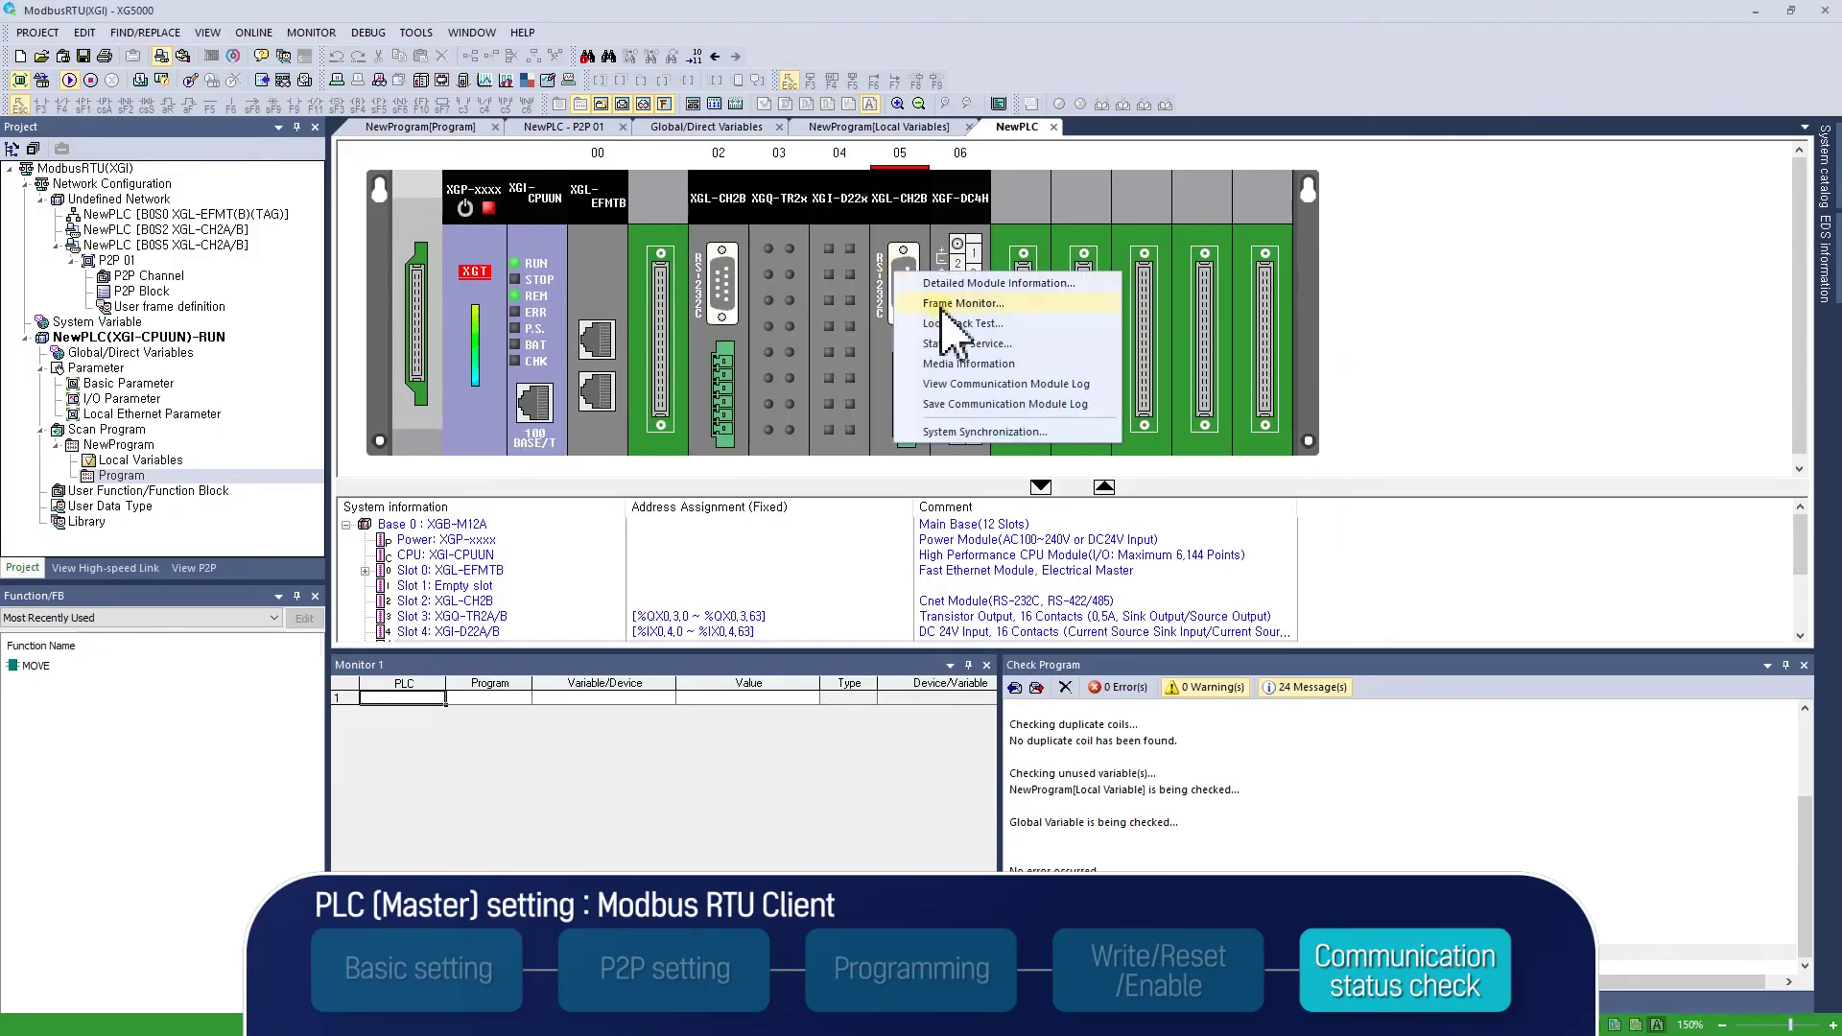
left_click(957, 342)
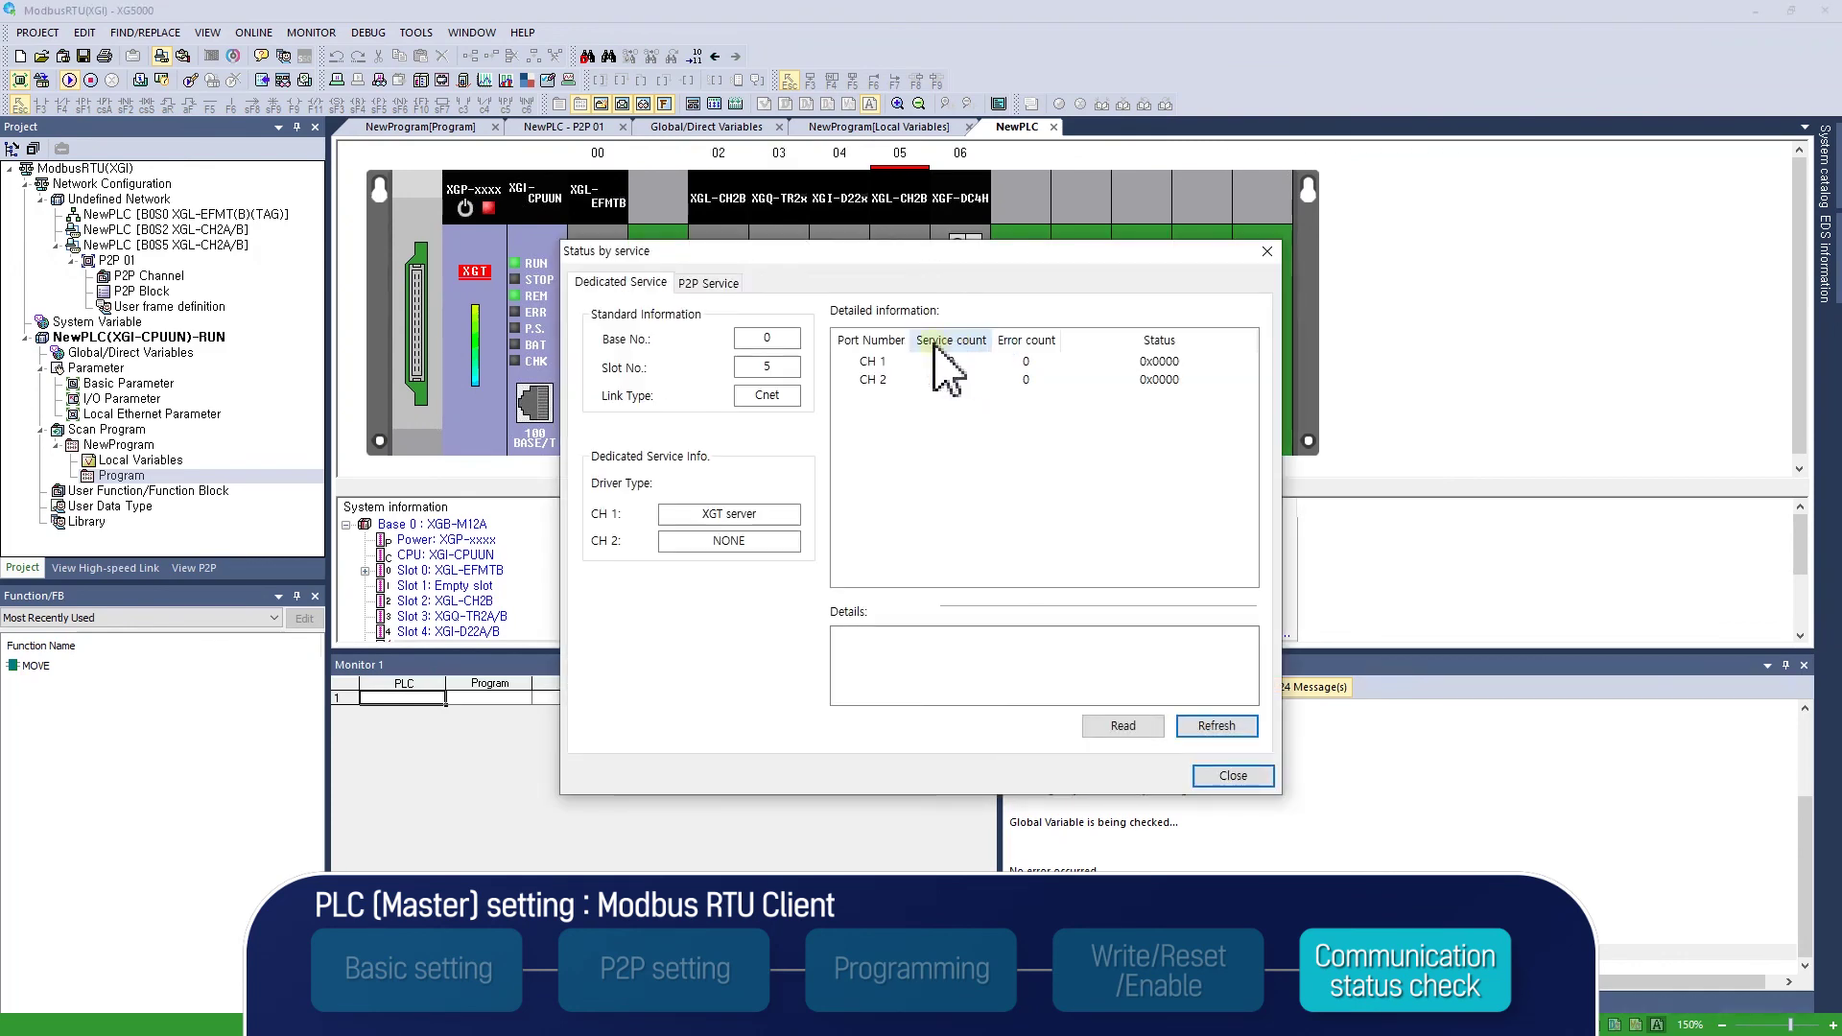
left_click(708, 283)
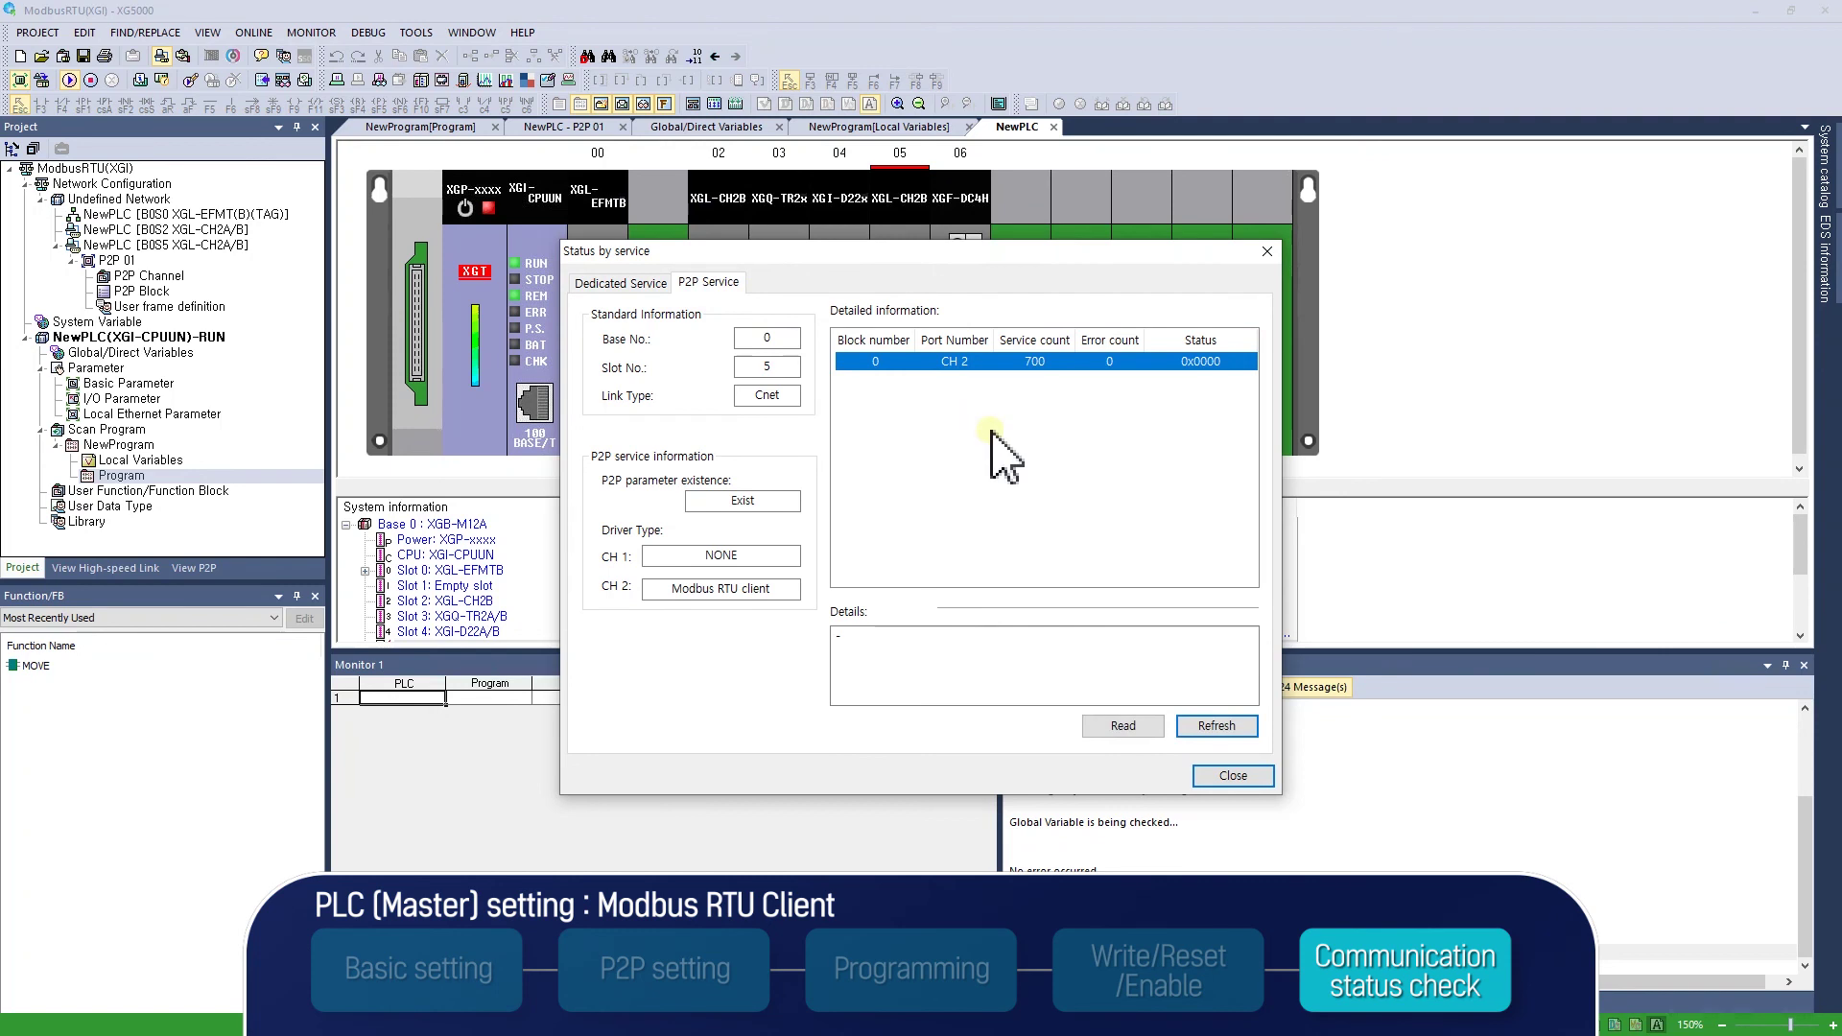
left_click(1122, 727)
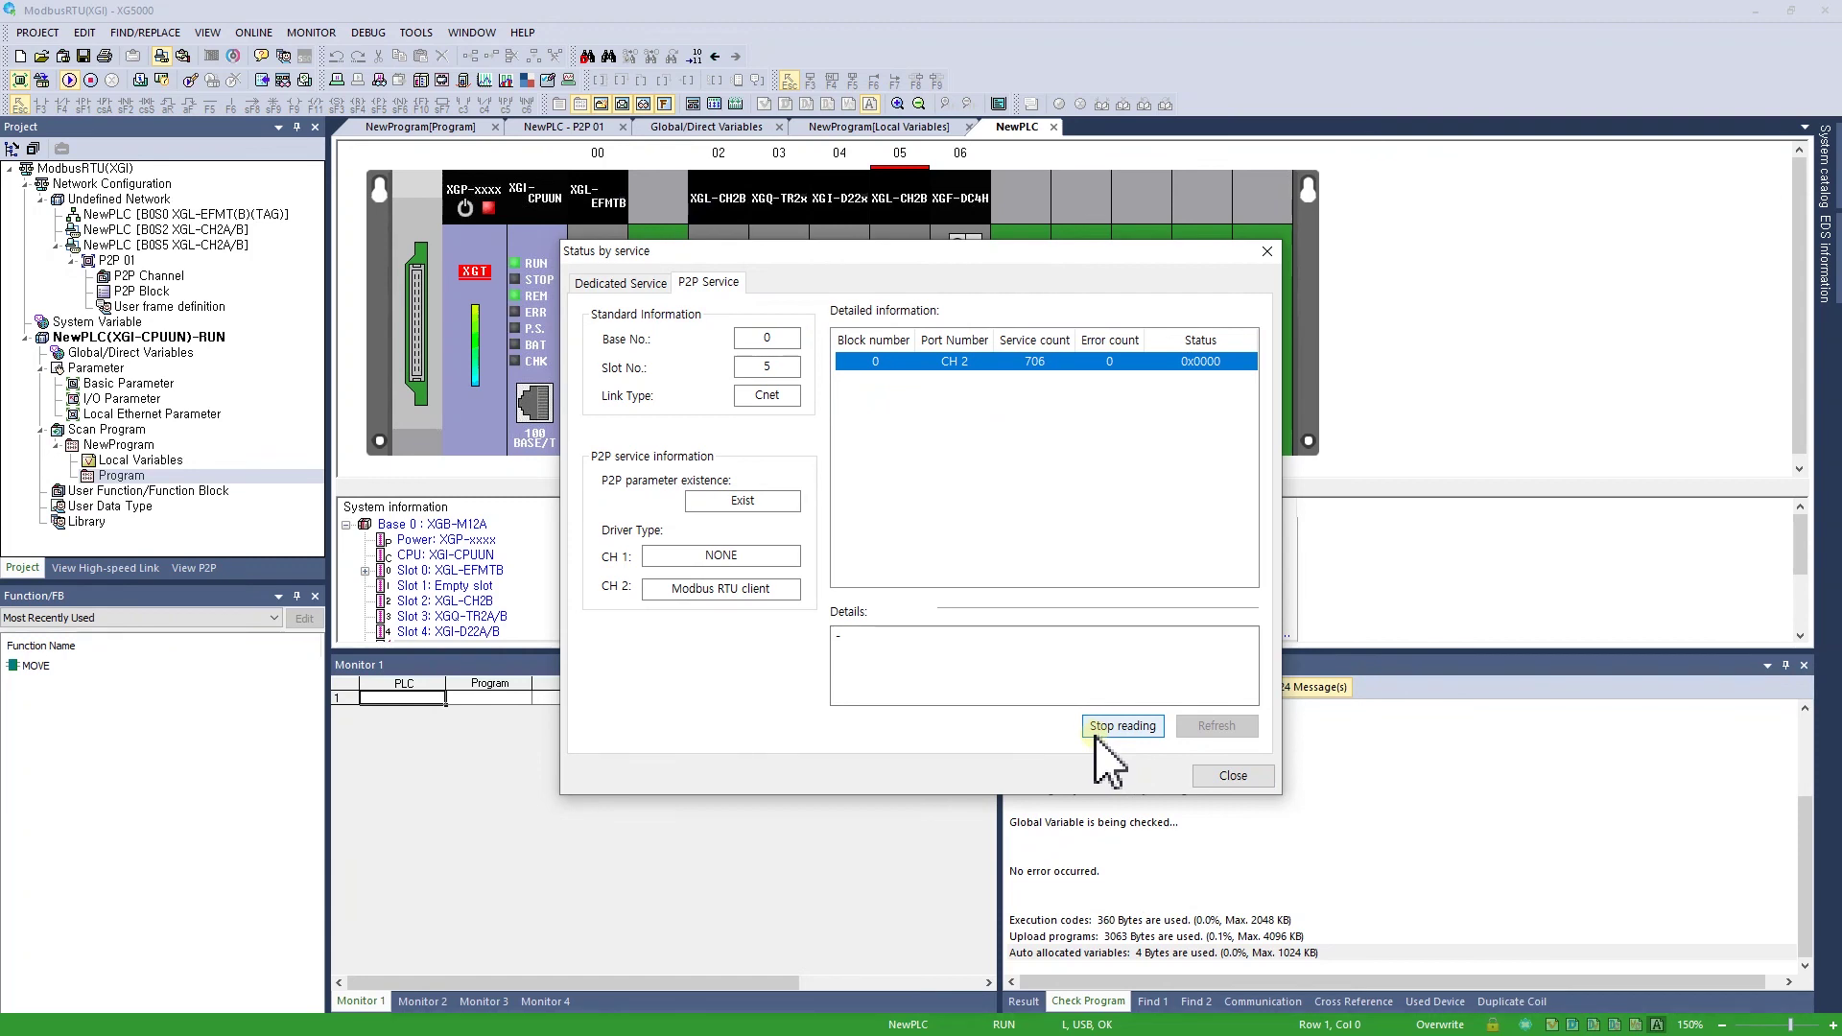
left_click(1094, 732)
left_click(1095, 732)
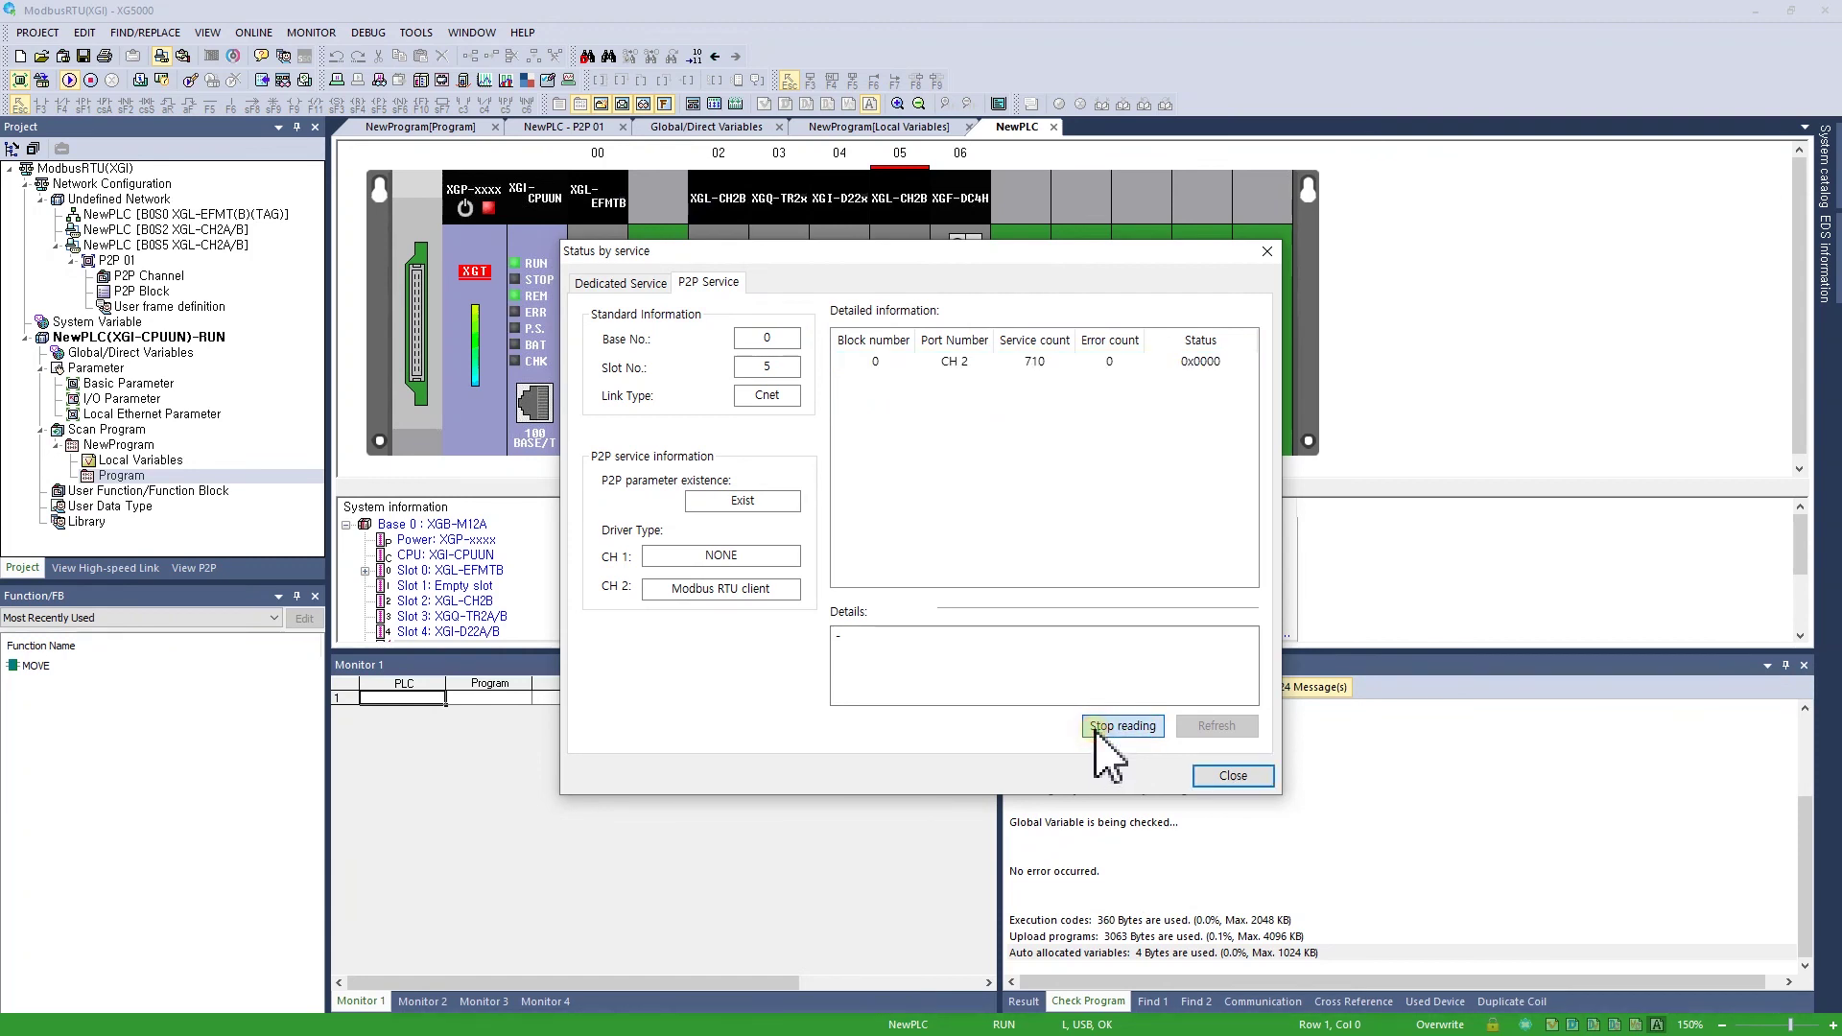